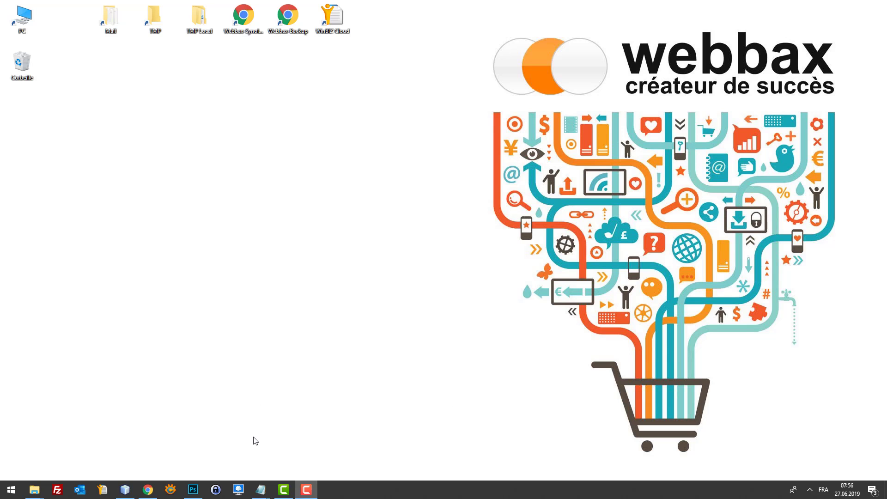
Switch to Chrome and open the brands and suppliers page of the PrestaShop back office.
left_click(148, 490)
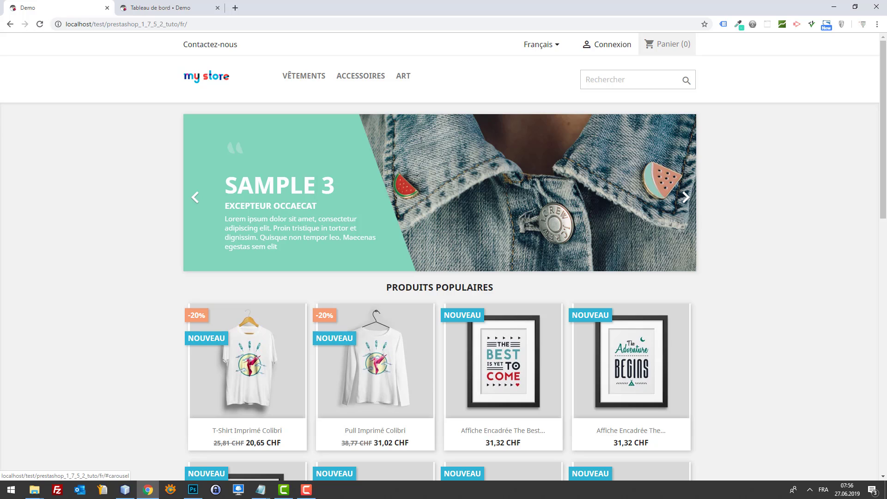
left_click(178, 4)
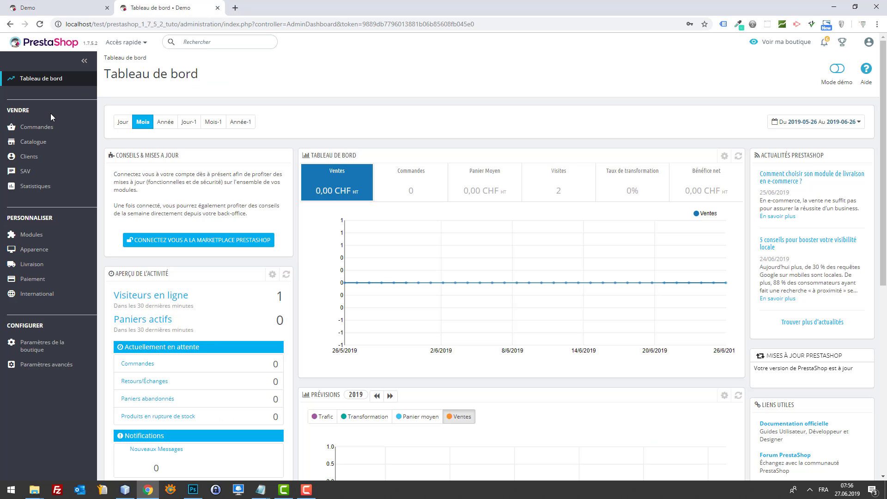
mouse_move(49, 141)
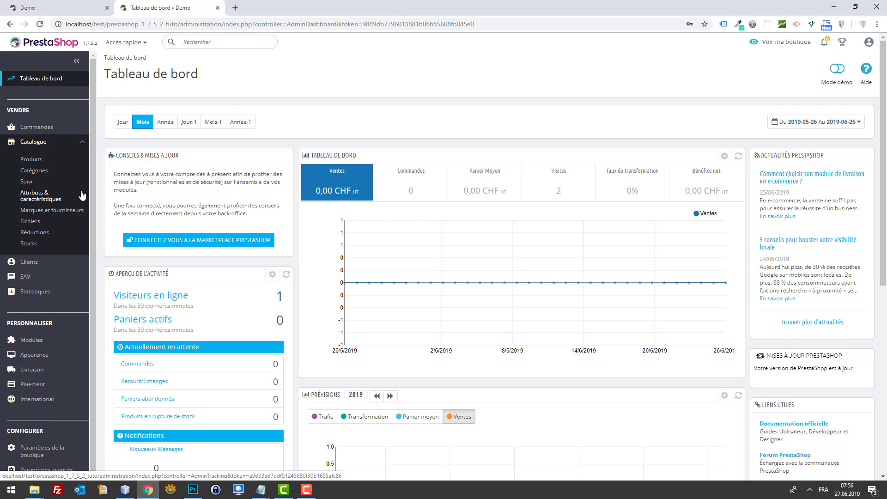
left_click(47, 211)
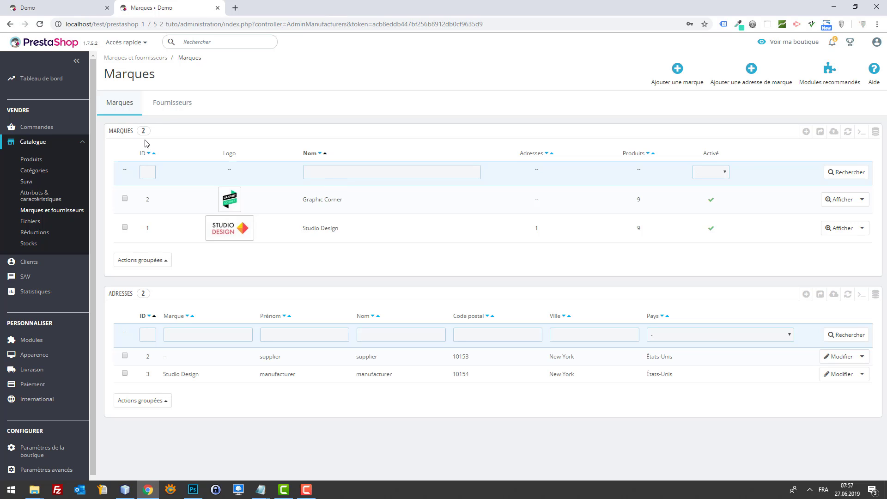
Add a new brand named KTM and save it.
left_click(806, 132)
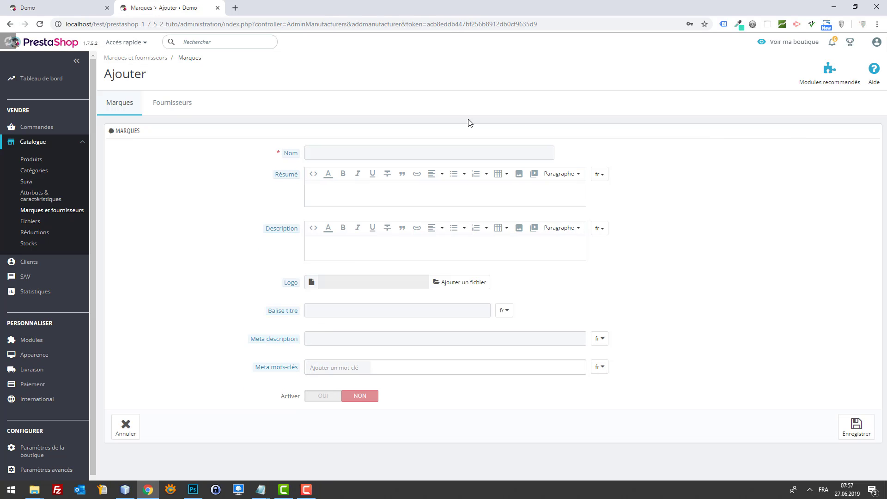
left_click(361, 147)
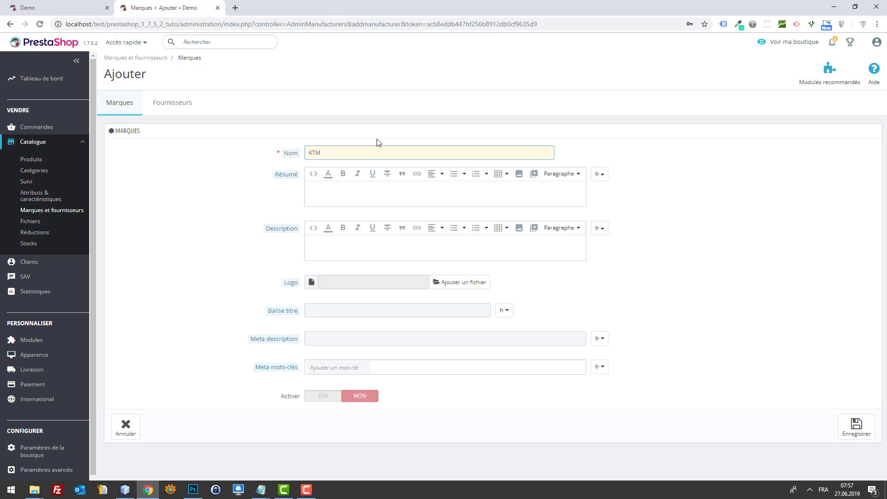
key("Tab")
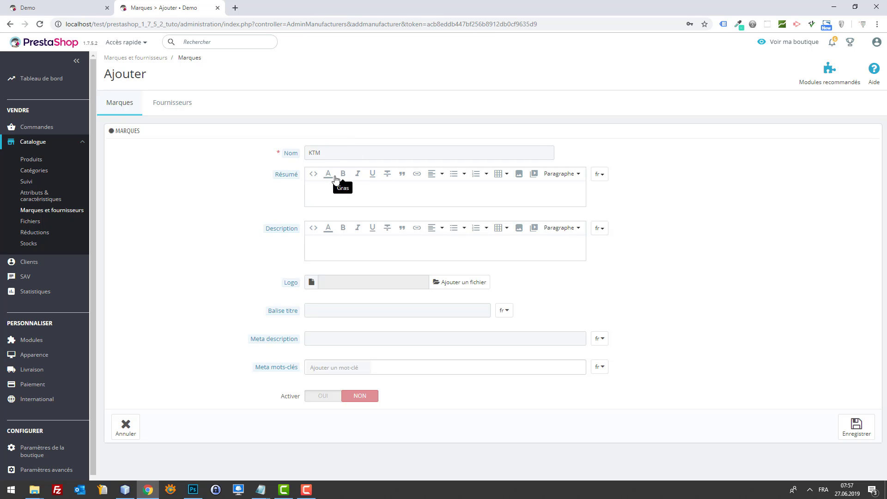
left_click(335, 152)
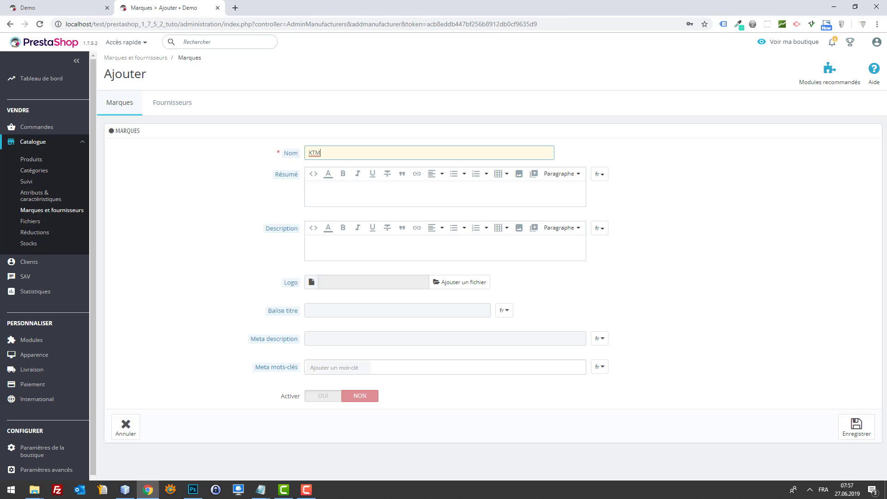
left_click(861, 430)
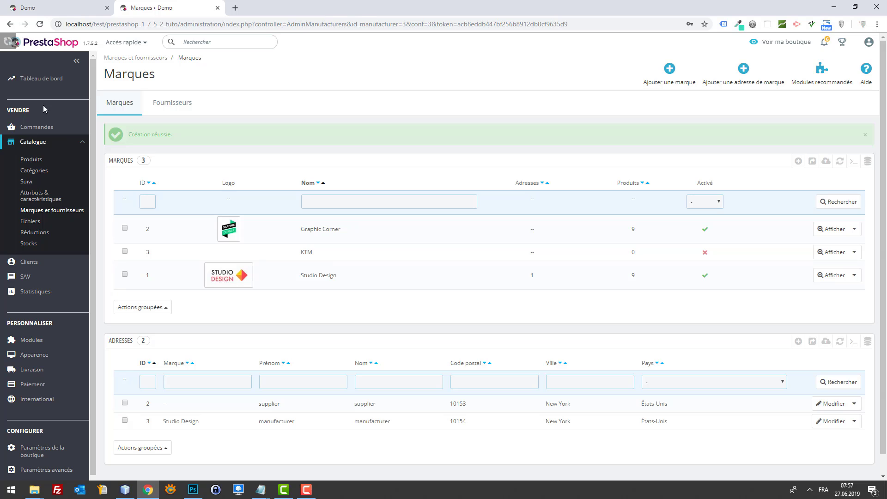
Open the product catalogue in a new tab and open the product Coussin renard for editing.
right_click(39, 159)
left_click(78, 162)
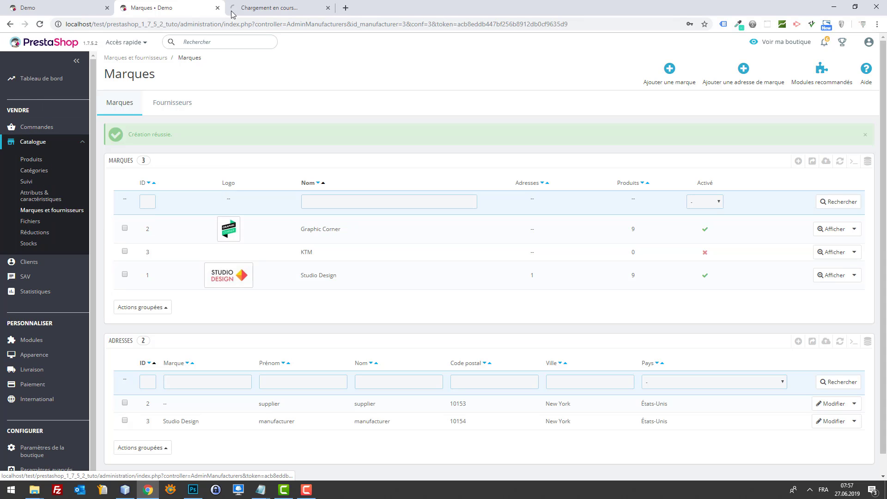
left_click(254, 7)
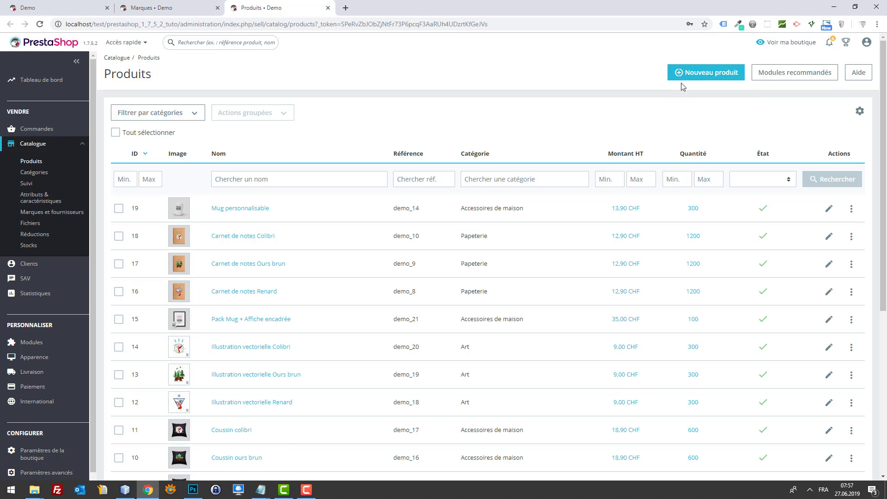
scroll(784, 201, "down", 5)
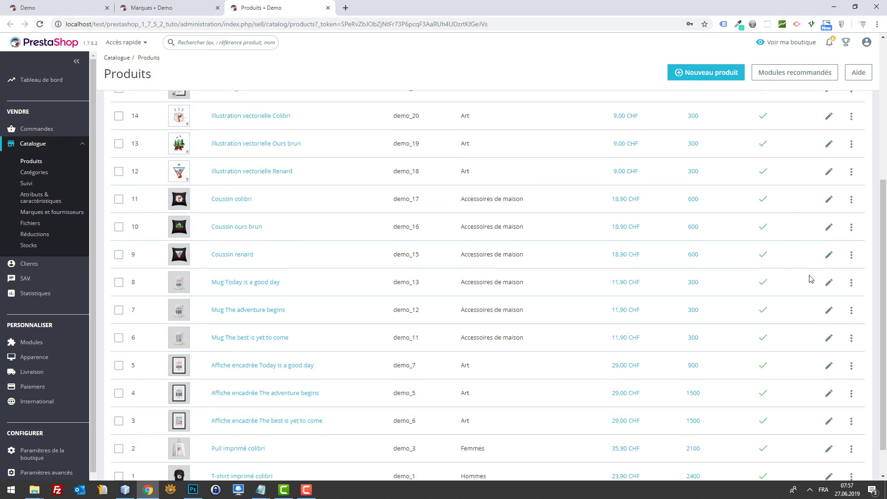
left_click(830, 254)
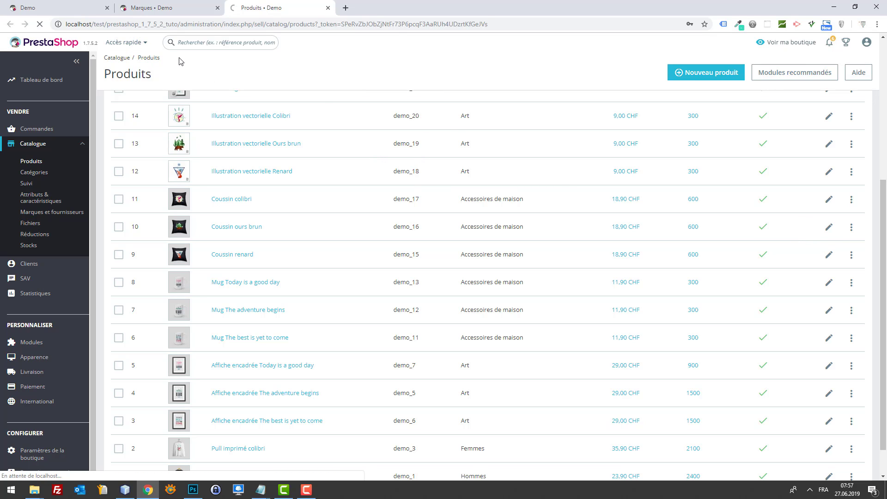
Look through the product's edit form and check which brands can be chosen for it.
scroll(509, 171, "down", 5)
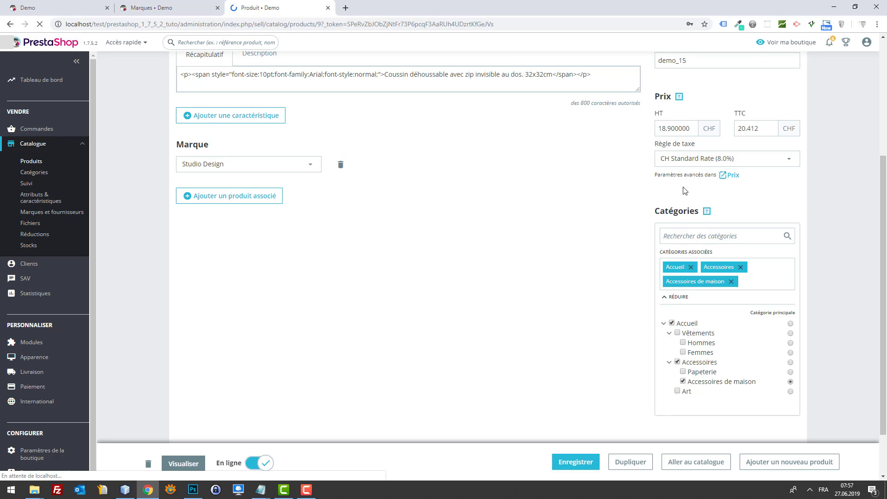
scroll(706, 195, "down", 1)
scroll(661, 185, "up", 6)
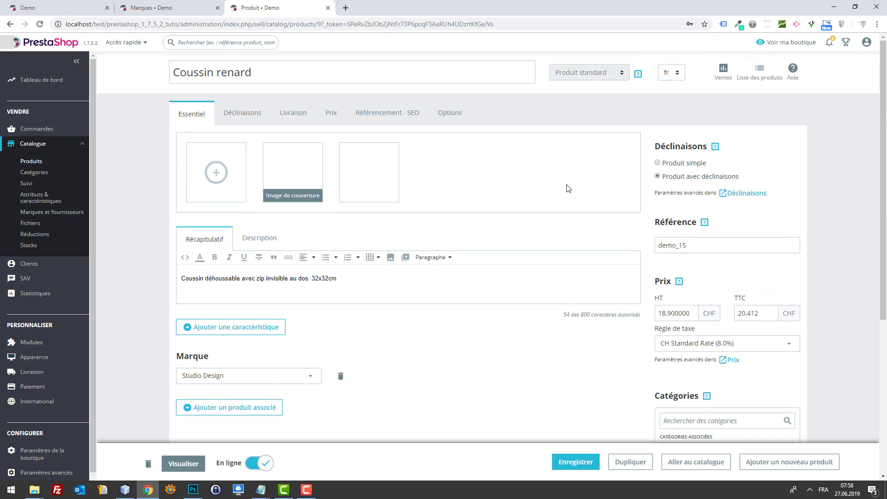
scroll(555, 190, "down", 5)
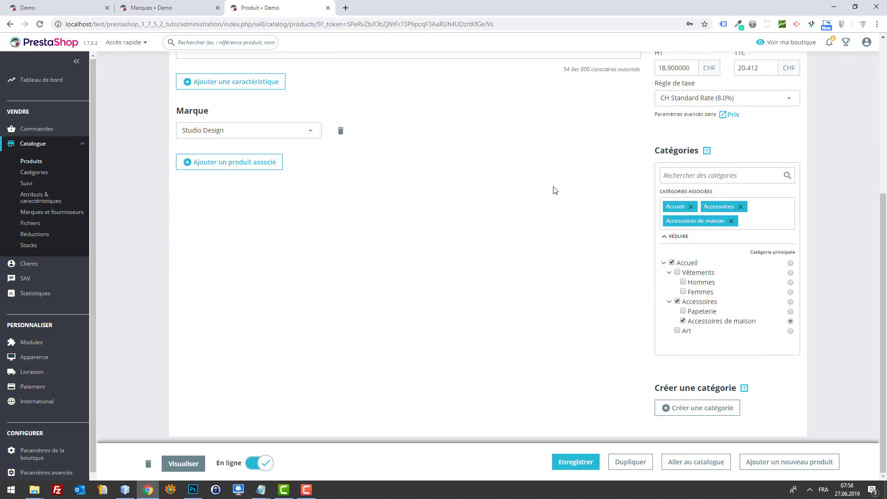
scroll(531, 188, "up", 2)
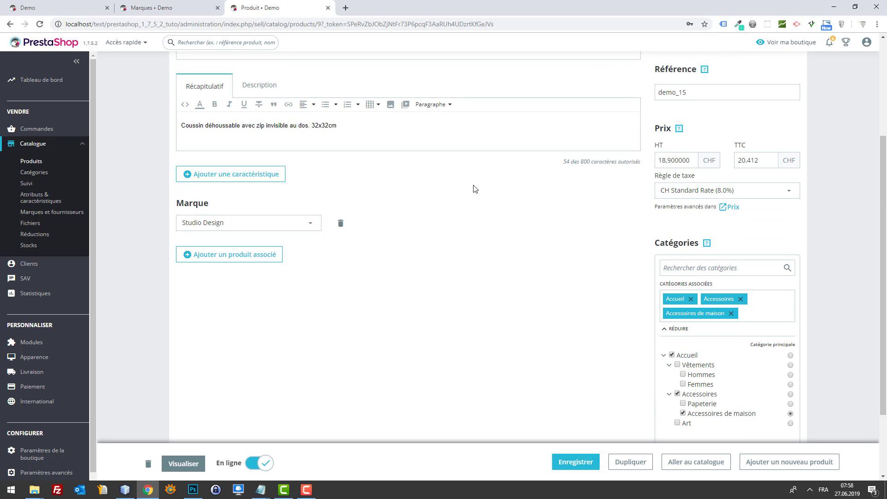
left_click(293, 224)
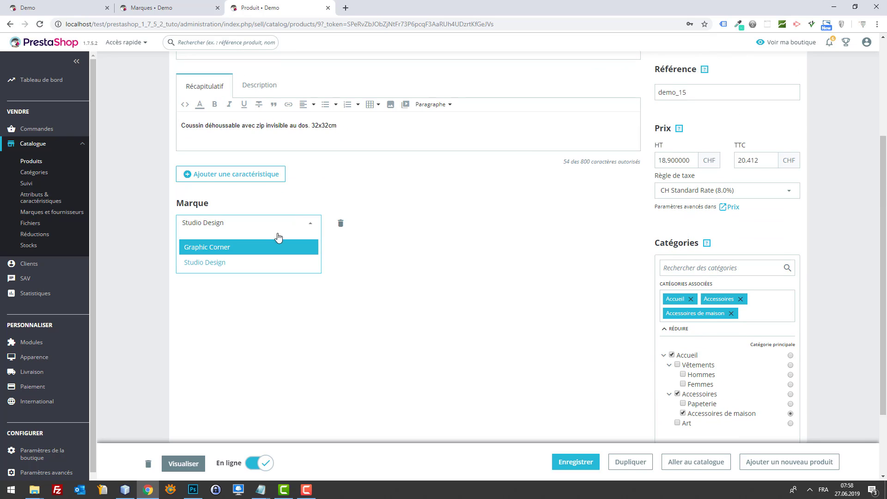
Activate the KTM brand in the brand list and reload the product's edit page.
left_click(137, 7)
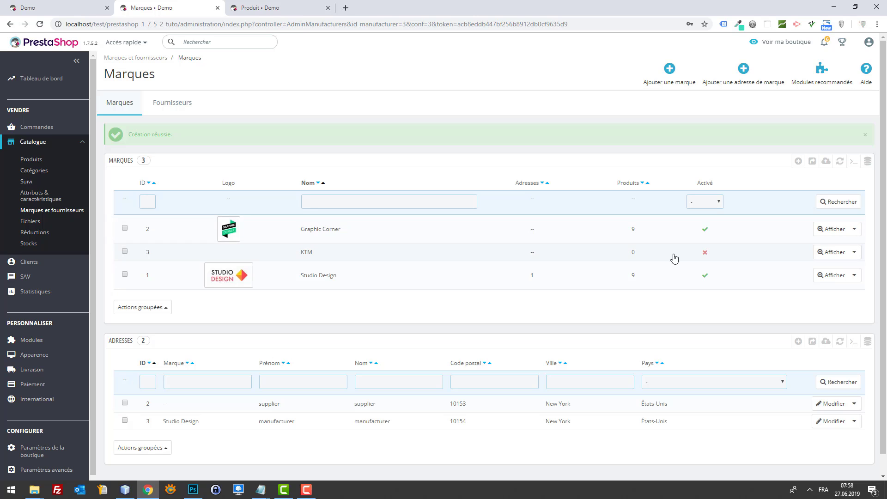
left_click(706, 253)
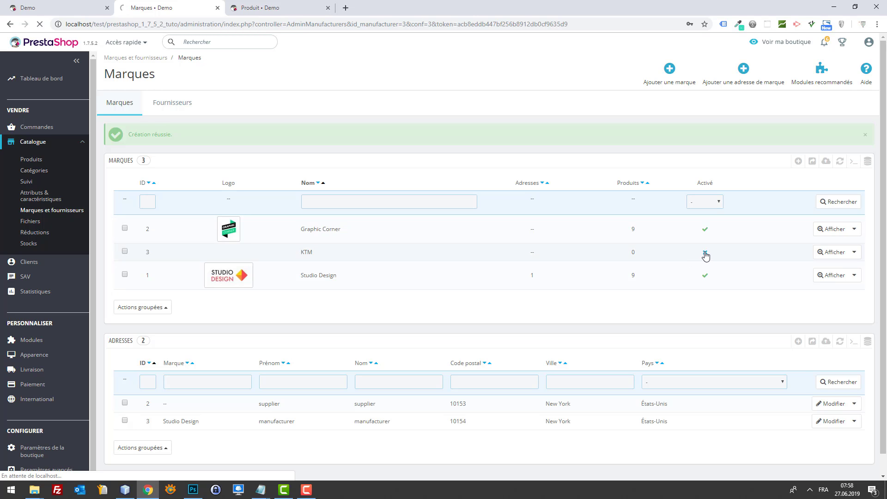
left_click(268, 6)
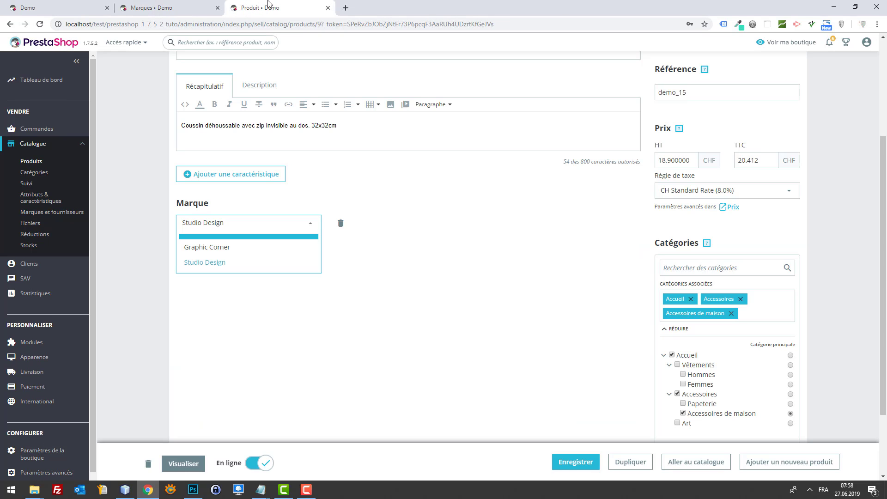
key("F5")
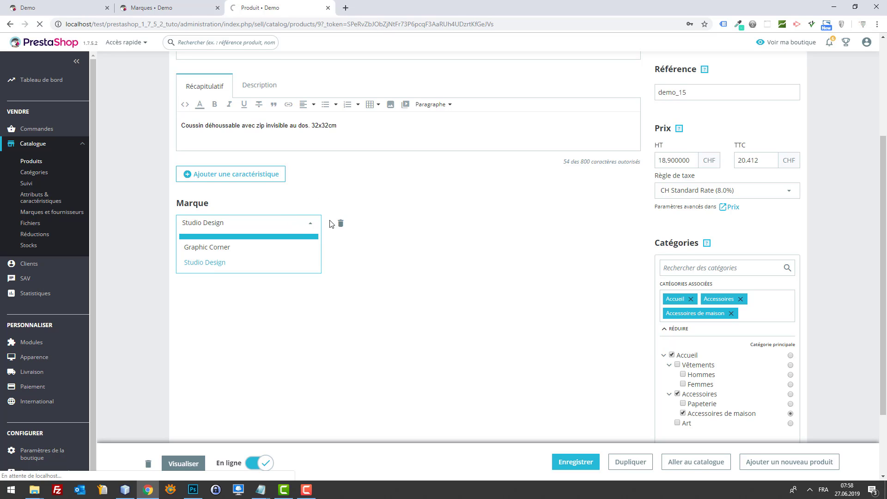
Set the product's brand to KTM and save the product.
left_click(267, 203)
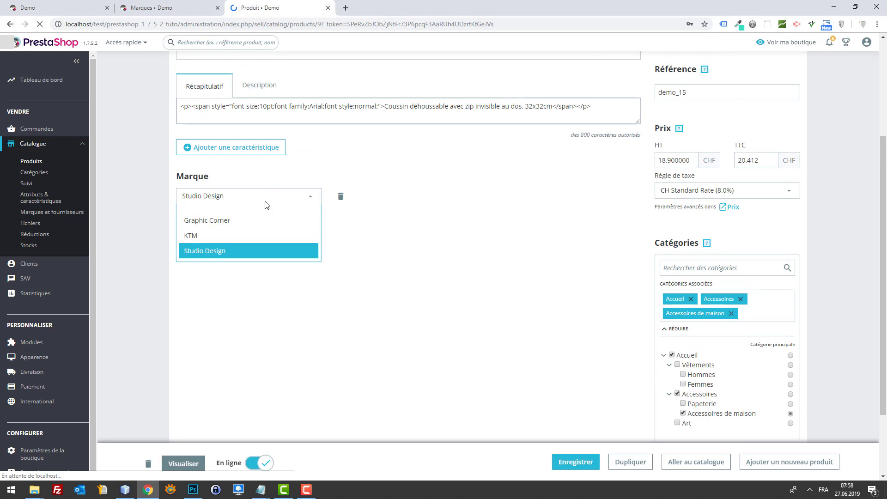
left_click(258, 236)
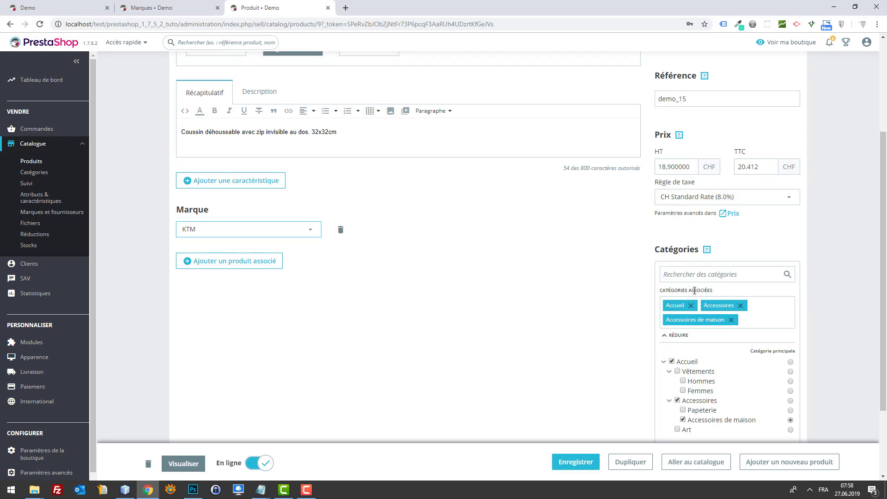
scroll(694, 351, "down", 4)
left_click(575, 462)
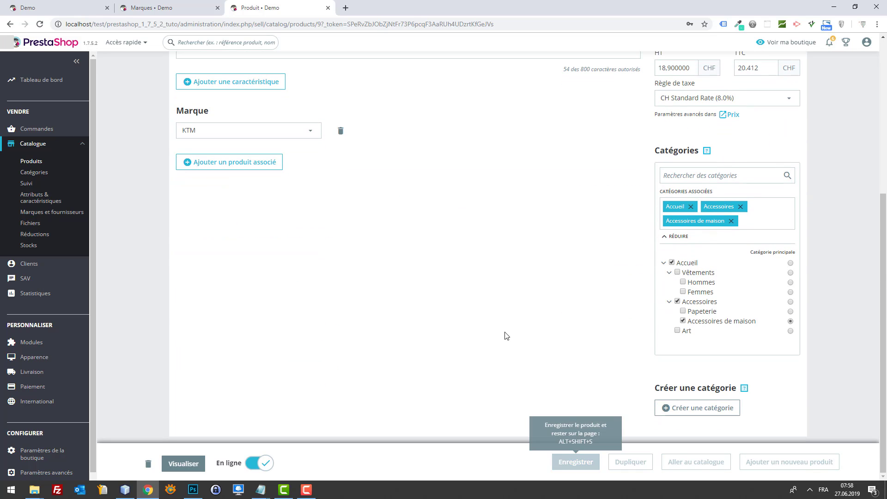
Preview the Coussin renard product in the shop and view its product details.
left_click(195, 455)
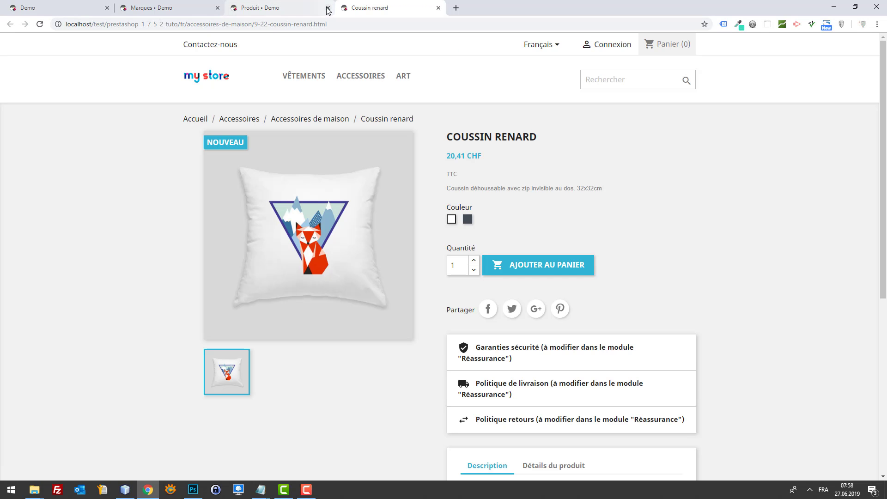
scroll(618, 121, "down", 6)
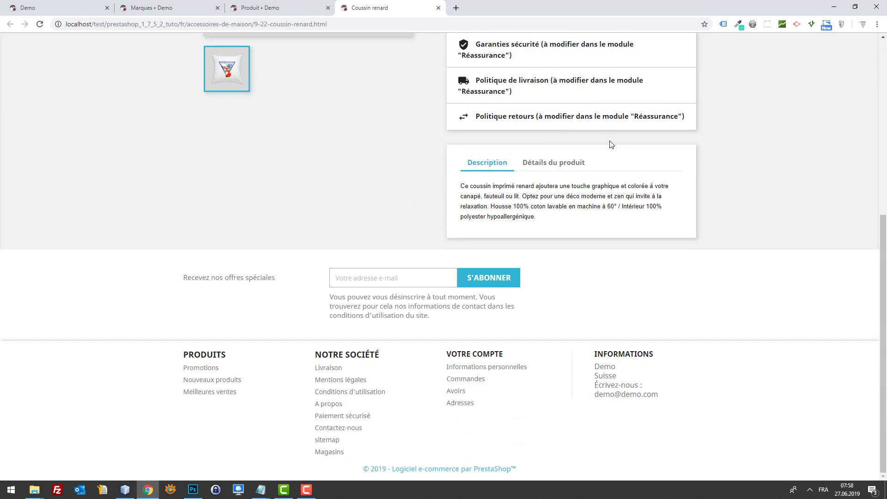
scroll(615, 203, "up", 6)
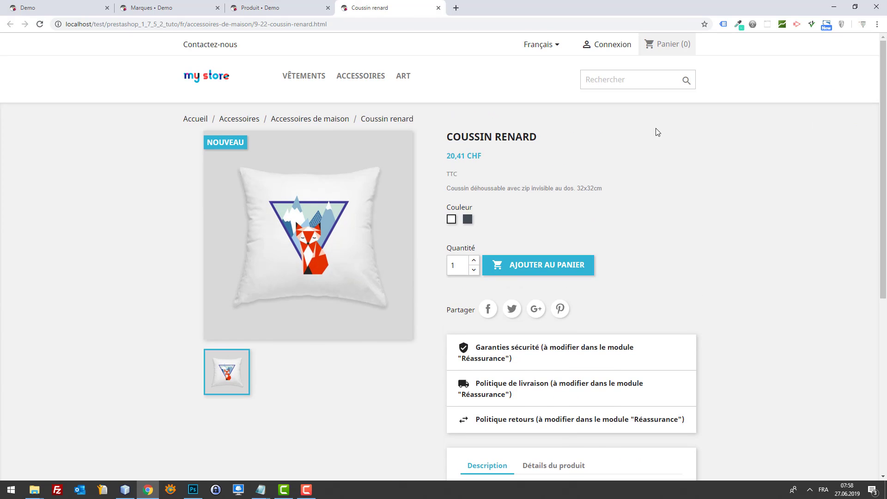
scroll(670, 152, "down", 6)
left_click(569, 193)
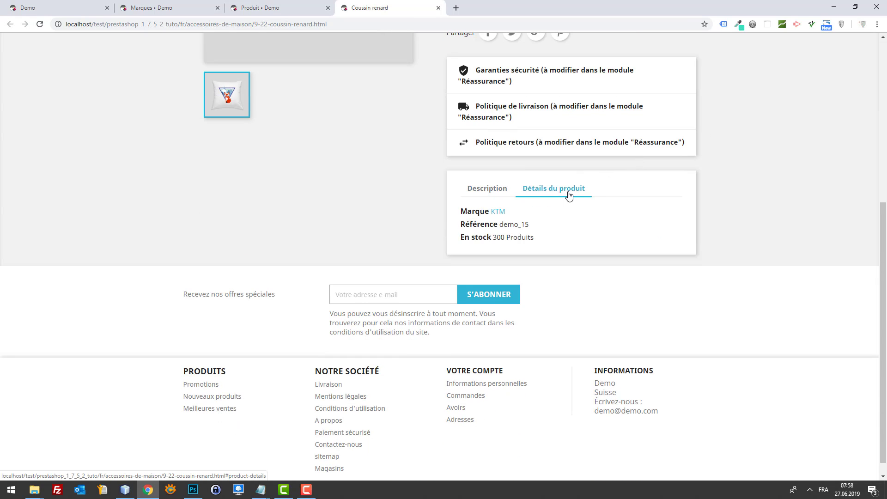
Open the KTM brand's product list from the product details and examine its heading.
left_click(498, 213)
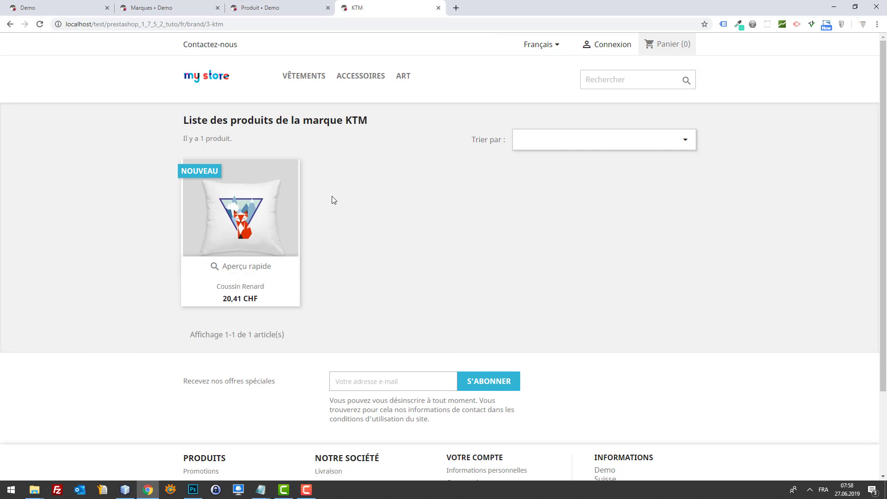
left_click_drag(305, 125, 346, 133)
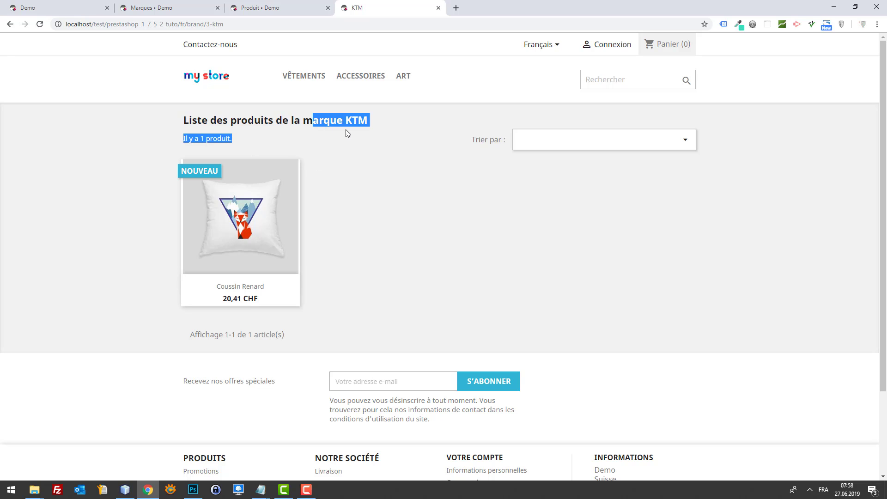
left_click(351, 135)
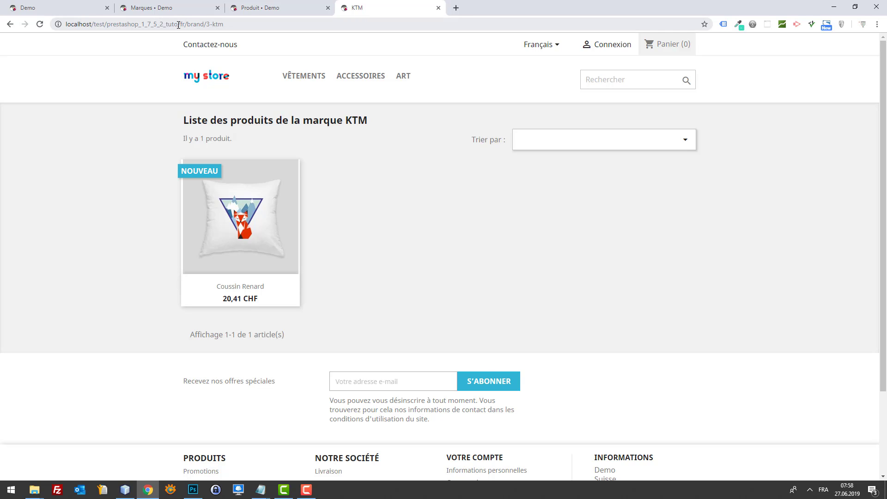
Try to open the shop's brand list by loading the shop's base address with ?controller=manufacturers in a new tab.
left_click_drag(179, 25, 54, 8)
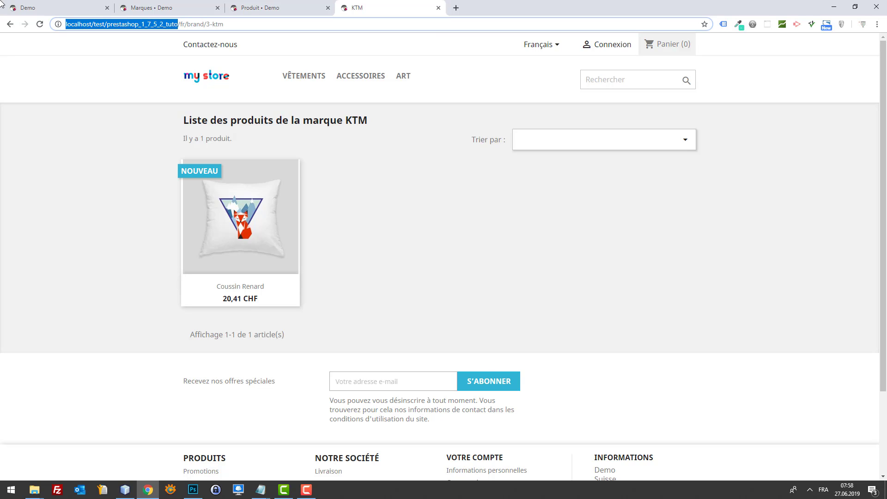
key("ctrl+c")
key("ctrl+t")
key("ctrl+v")
type("?c")
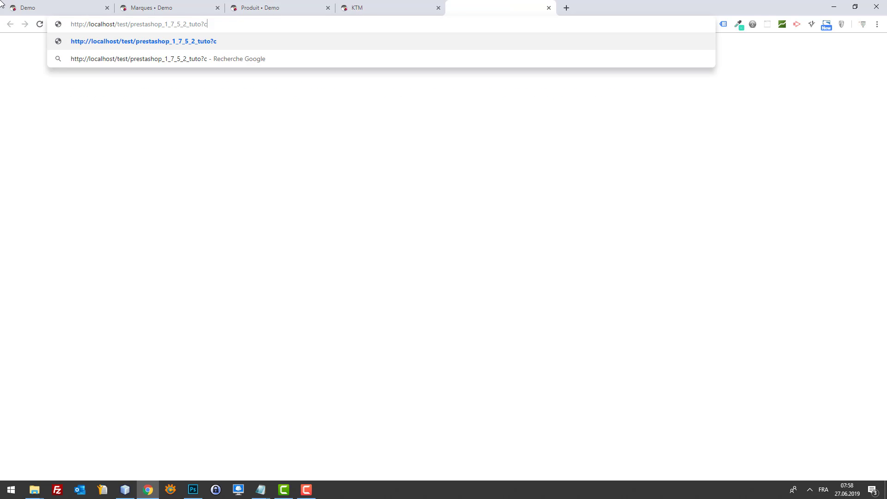
type("ontroller=")
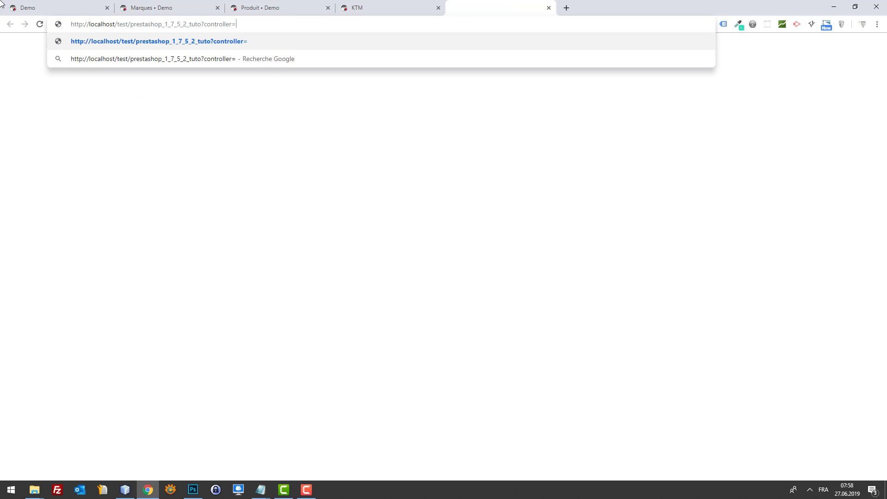
type("manu")
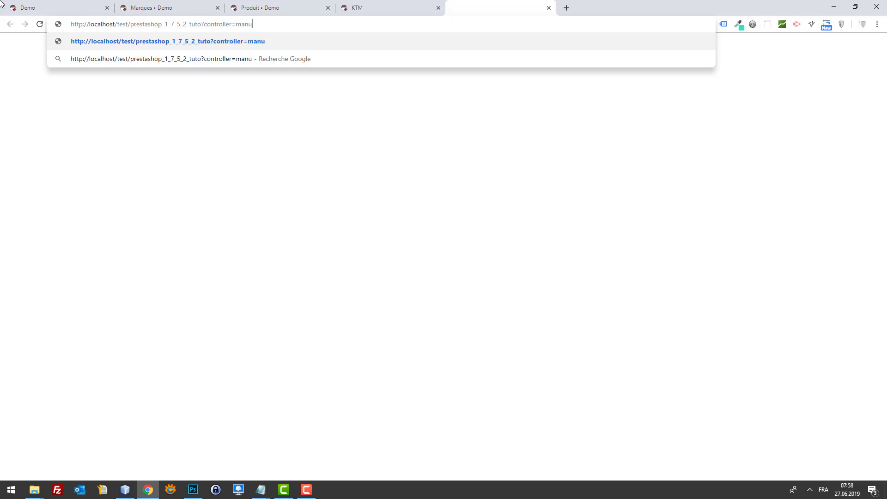
type("facturer")
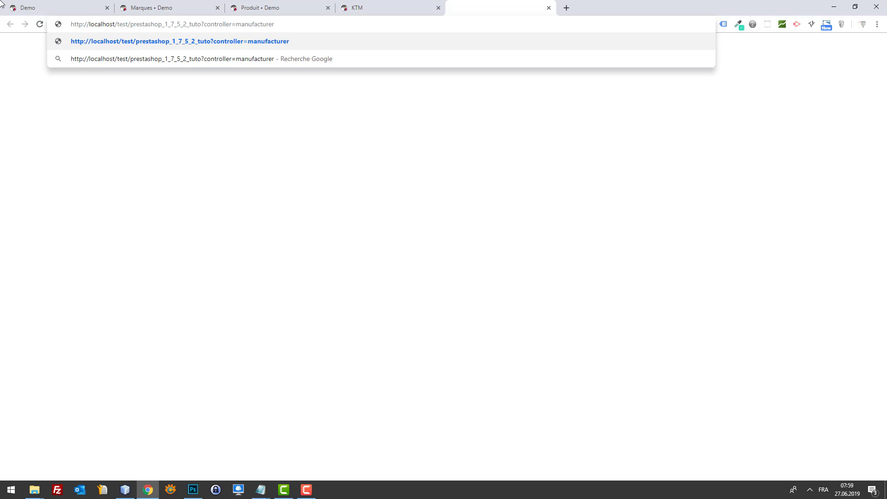
type("s")
key("ctrl+a")
key("Return")
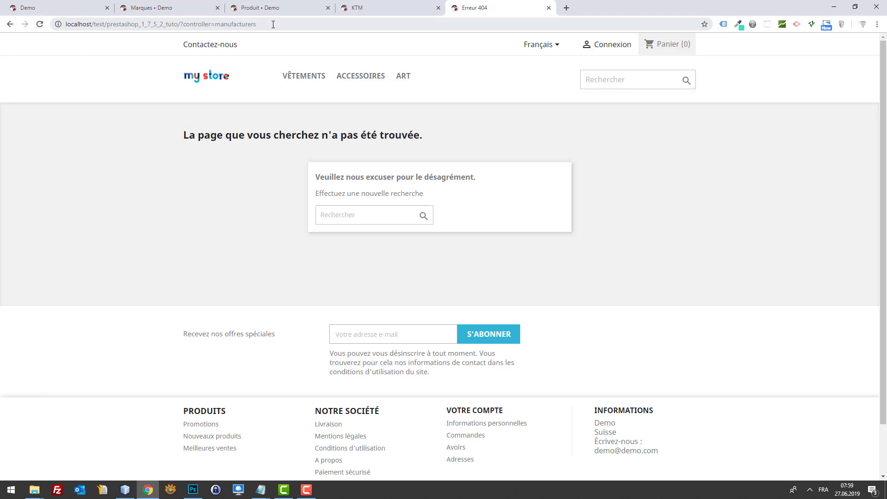
Correct the address to ?controller=manufacturer, examine the shop's list of brands, and close that page.
left_click(280, 23)
key("BackSpace")
key("ctrl+v")
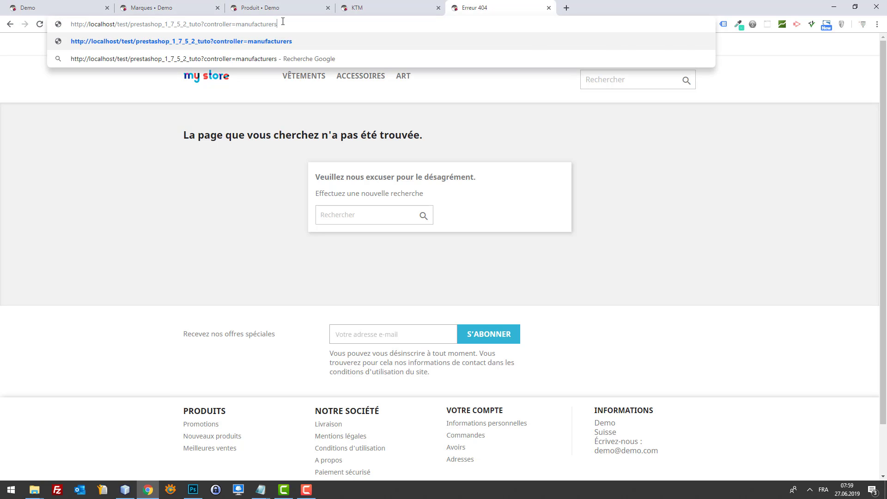
key("Return")
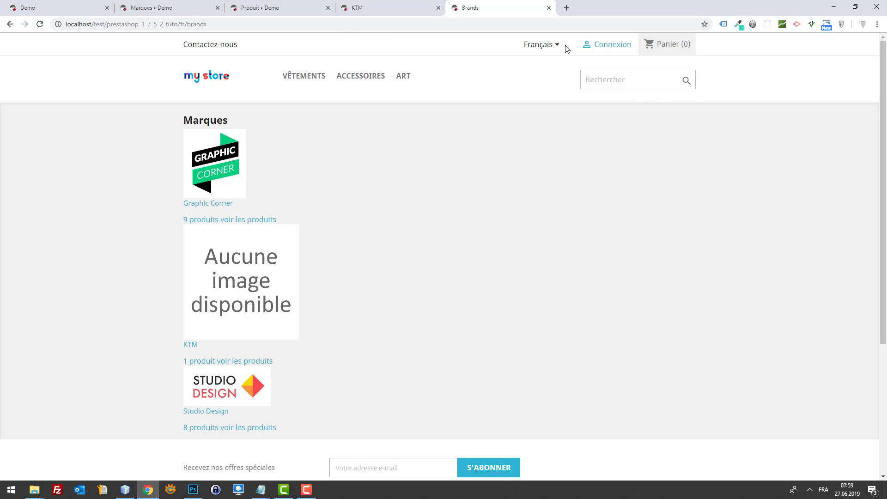
scroll(621, 144, "down", 2)
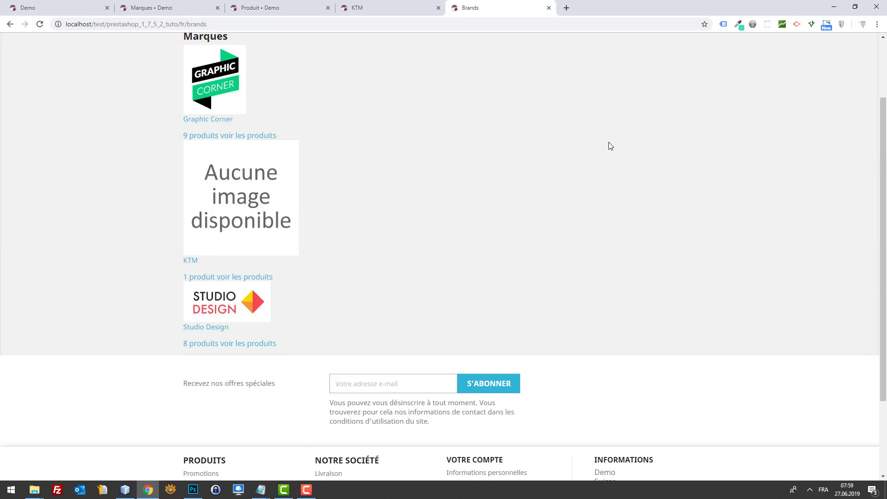
scroll(610, 144, "up", 2)
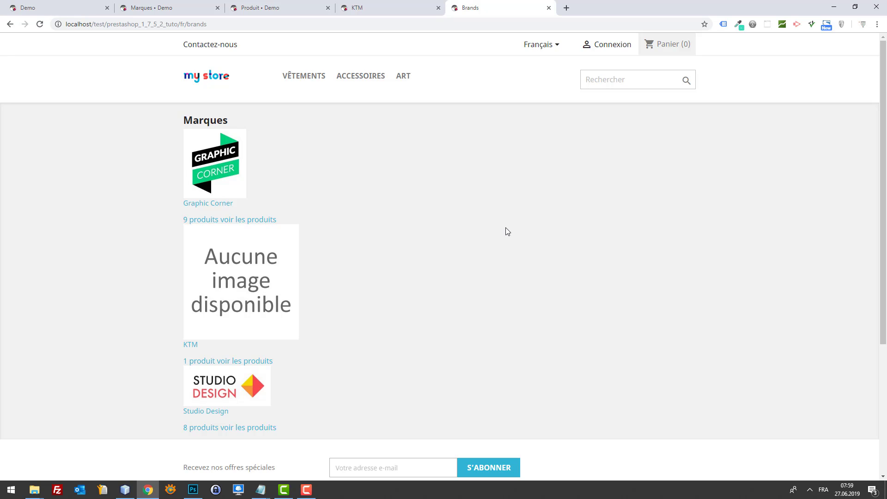
key("ctrl+w")
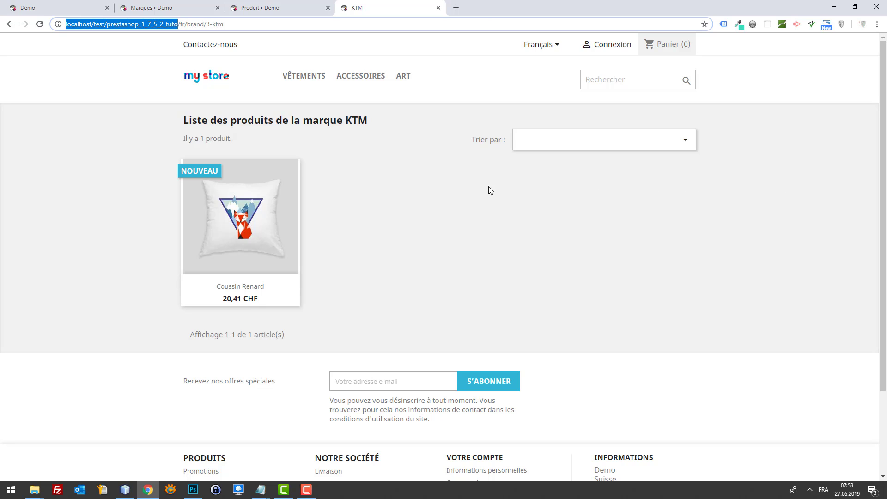
Search the web for ubersuggest in a new tab and open the Ubersuggest tool on neilpatel.com.
left_click(455, 7)
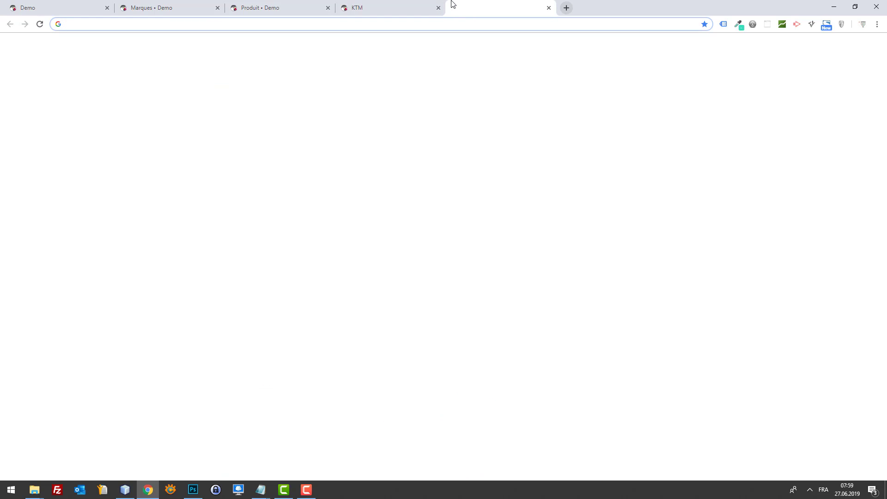
type("ubbe")
type("r")
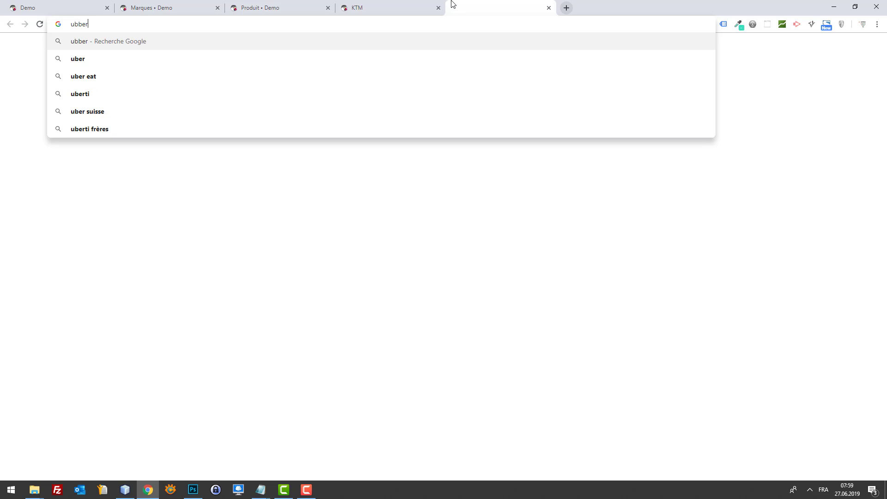
key("Down")
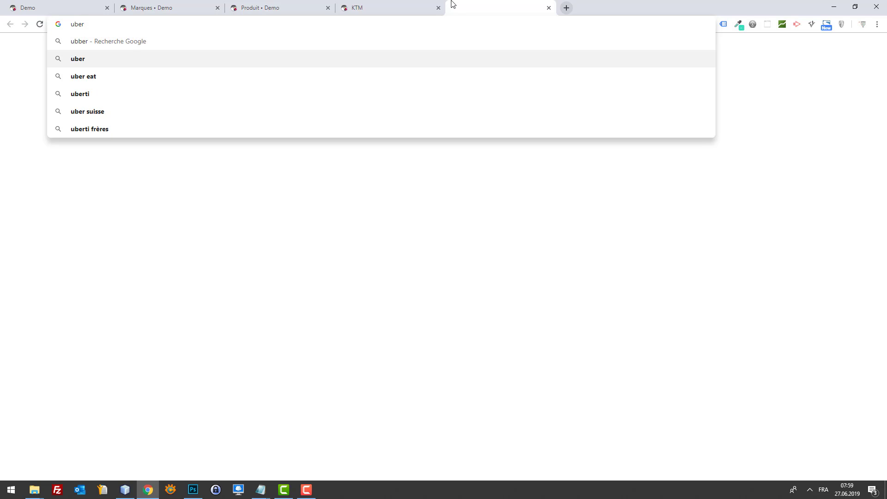
type("suggest")
key("Return")
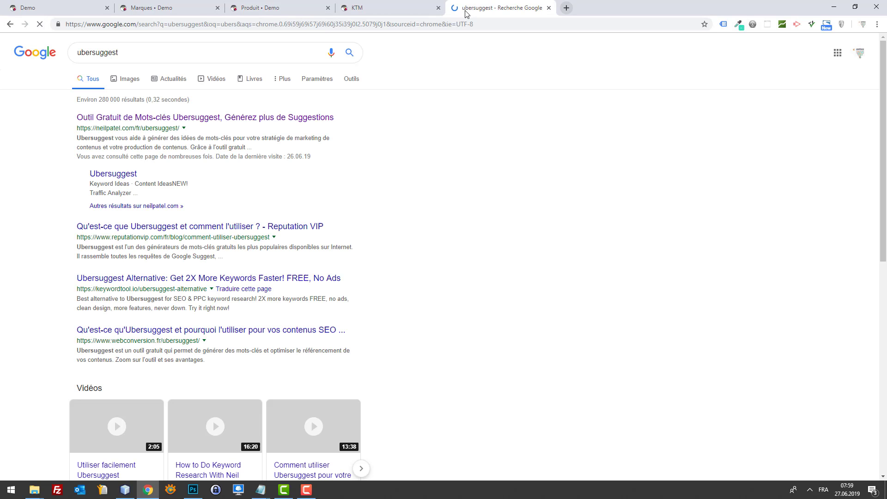
left_click(179, 121)
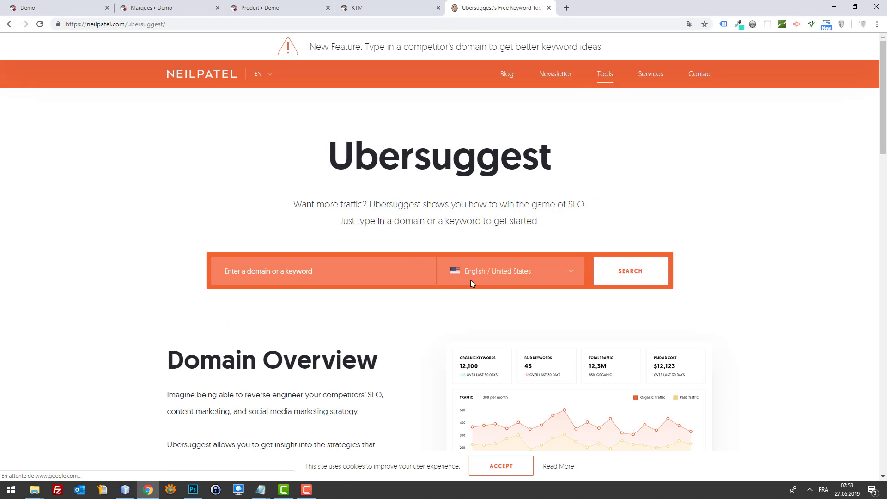
Set the Ubersuggest search to French / France and look up the keyword ktm.
left_click(472, 283)
type("fr")
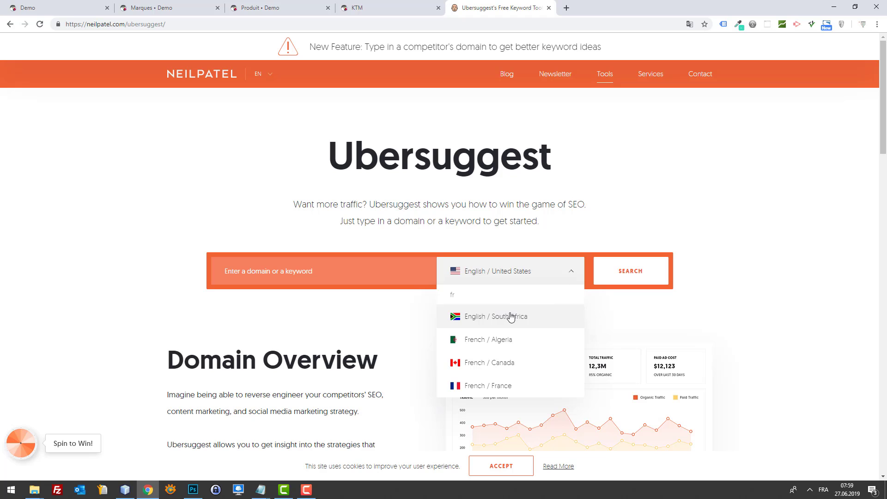
left_click(501, 386)
left_click(338, 273)
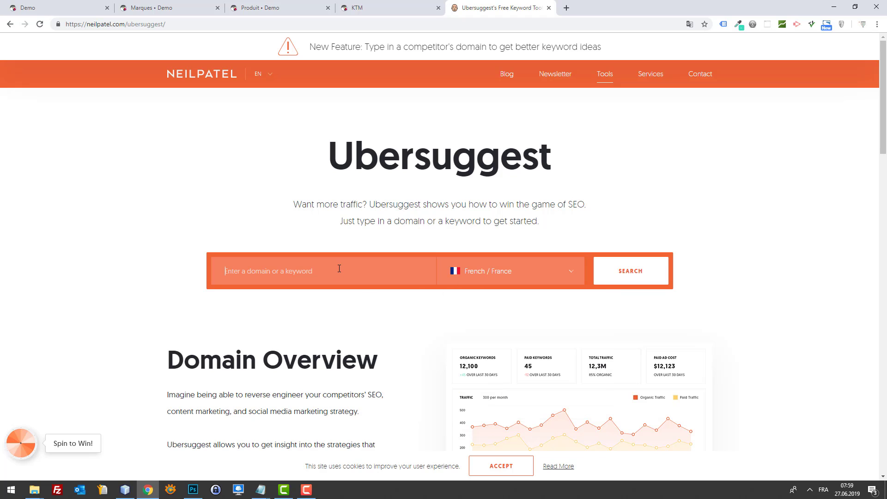
type("ktm")
key("Return")
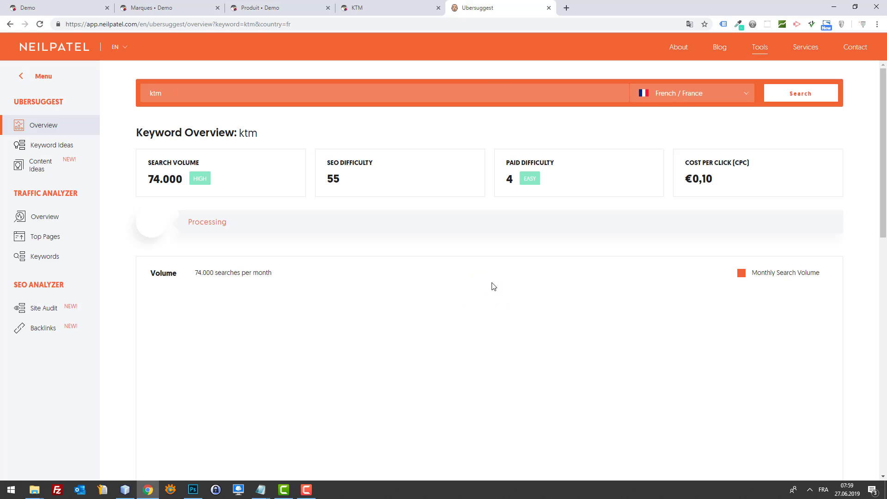
Open the complete list of keyword ideas from the ktm keyword overview.
scroll(684, 242, "down", 4)
scroll(695, 244, "down", 5)
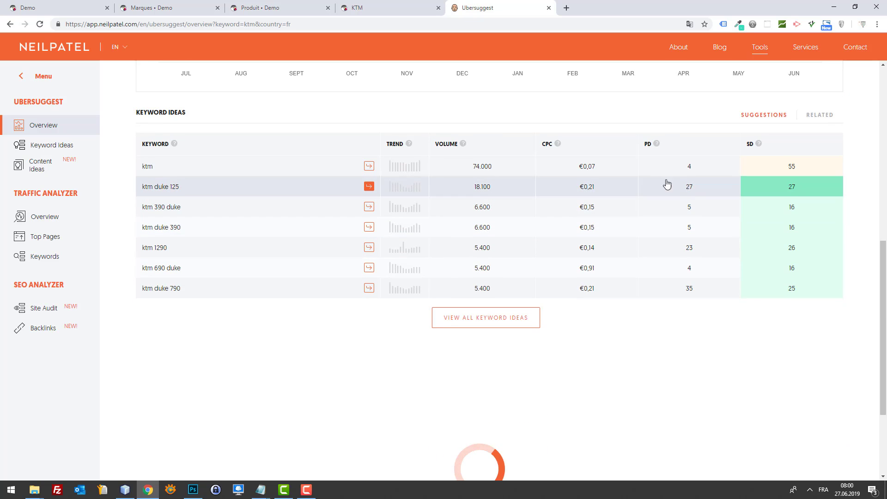
left_click(522, 318)
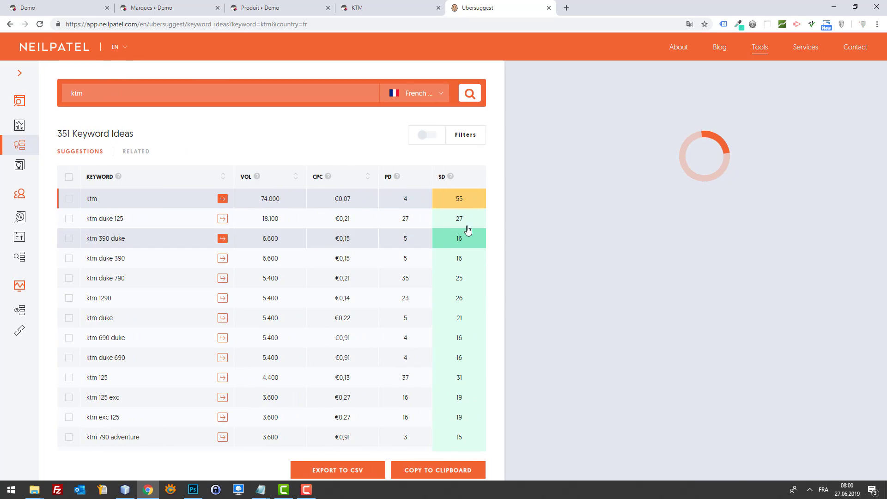
Examine the ktm keyword suggestions together with their search volumes and SEO difficulty scores.
scroll(404, 257, "down", 2)
scroll(401, 262, "up", 2)
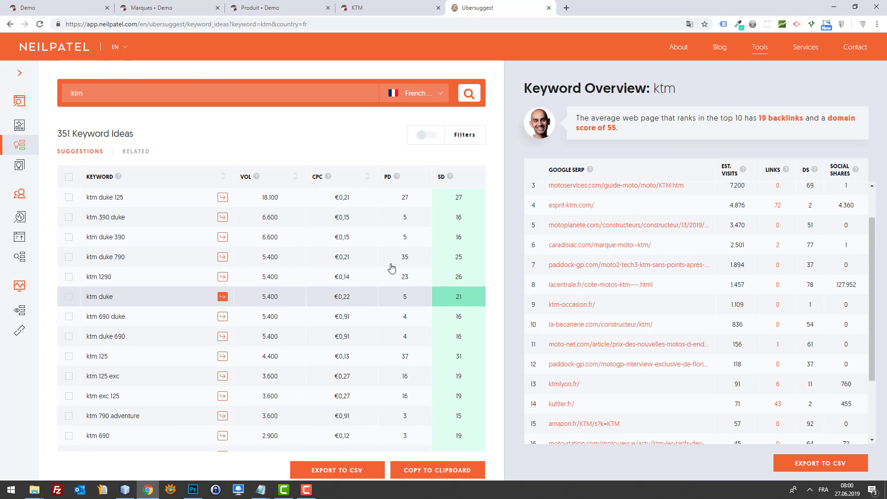
scroll(255, 244, "down", 5)
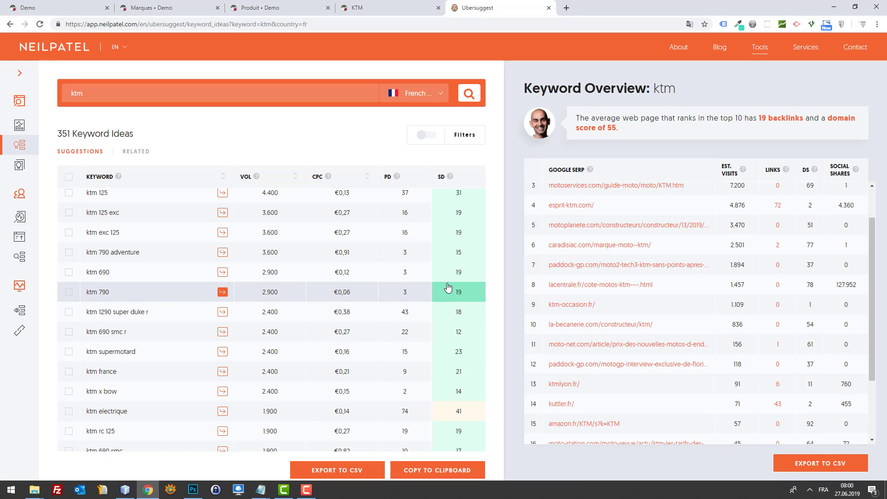
scroll(446, 291, "down", 3)
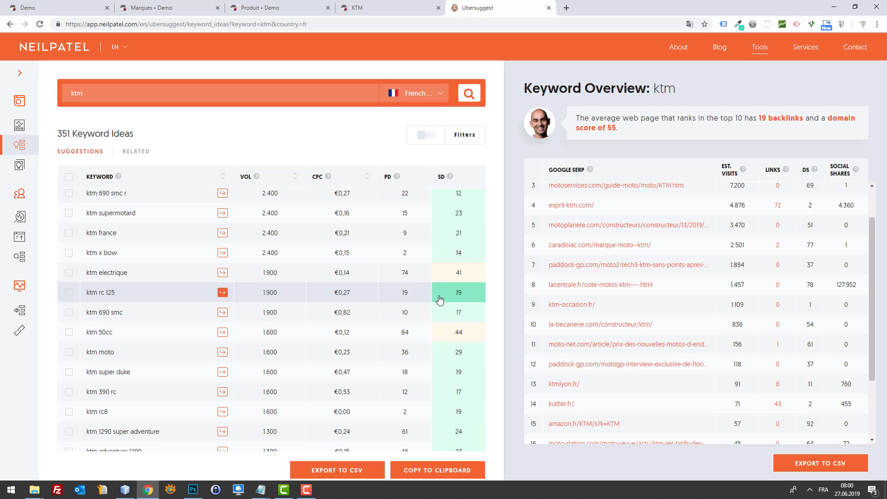
scroll(351, 342, "up", 3)
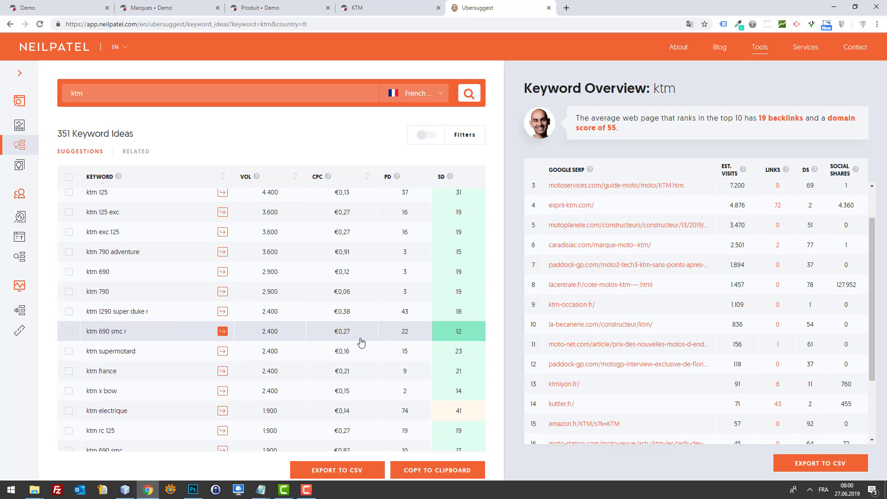
scroll(365, 338, "up", 4)
scroll(373, 327, "down", 7)
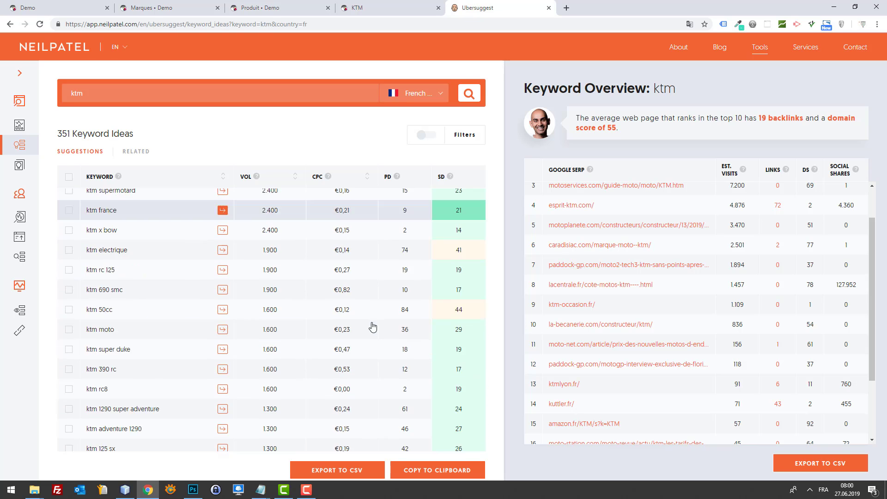
scroll(369, 323, "down", 5)
scroll(365, 322, "up", 5)
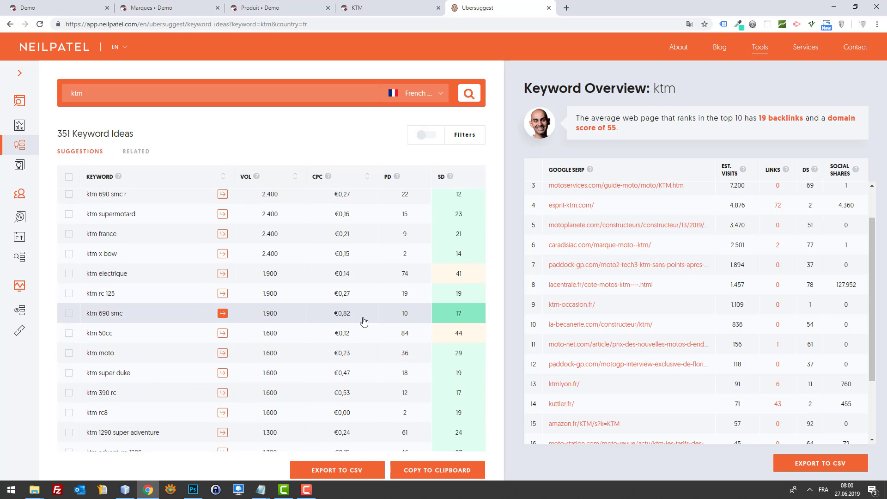
scroll(365, 322, "up", 7)
scroll(362, 317, "down", 9)
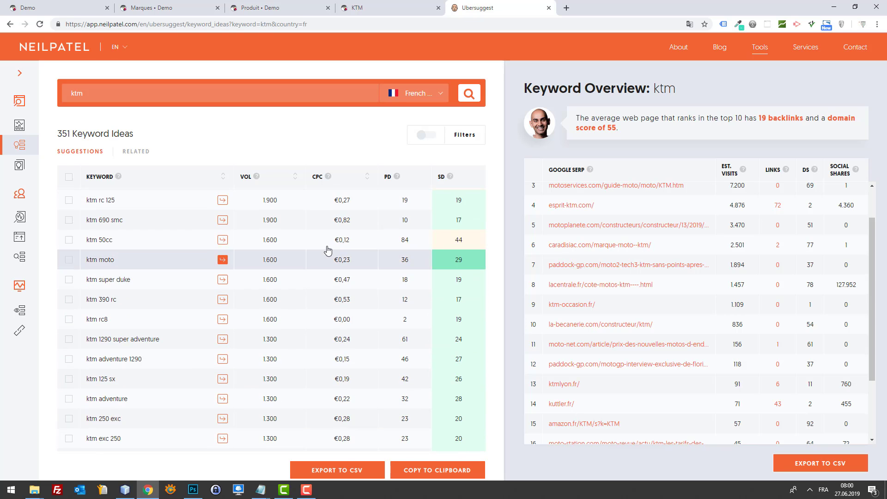
Reorder the open pages so Ubersuggest sits directly after the brand administration page.
left_click(379, 5)
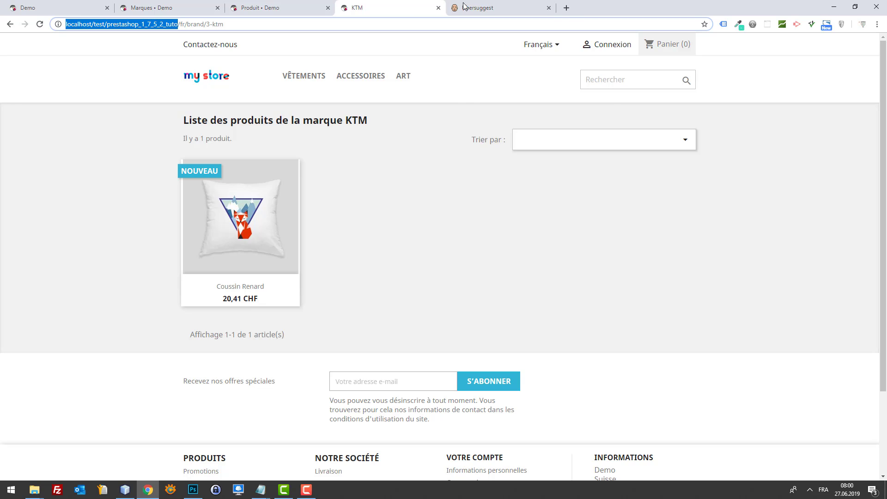
left_click_drag(464, 6, 282, 7)
left_click(277, 8)
Open the KTM brand for editing from the PrestaShop brand list and activate its title tag field.
left_click(169, 5)
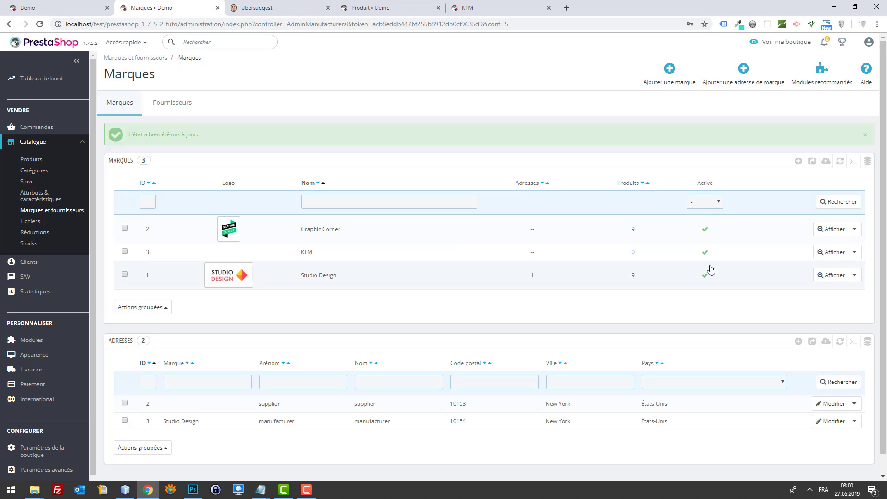
left_click(853, 255)
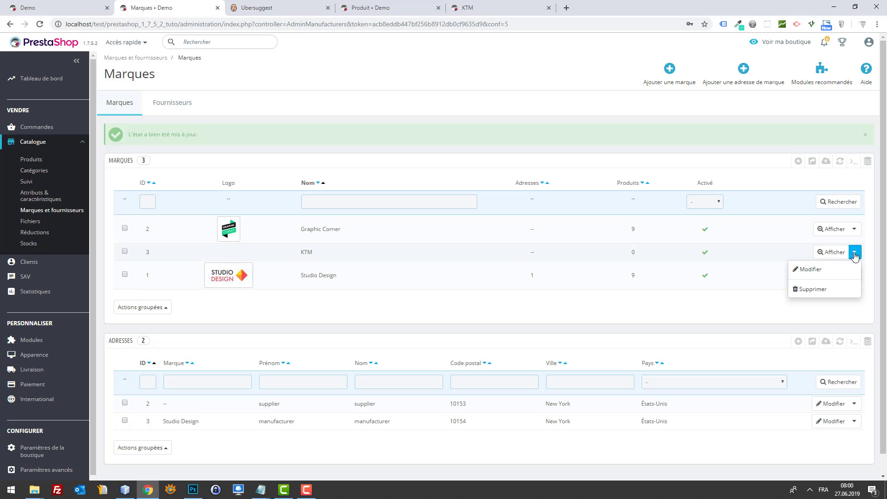
left_click(821, 272)
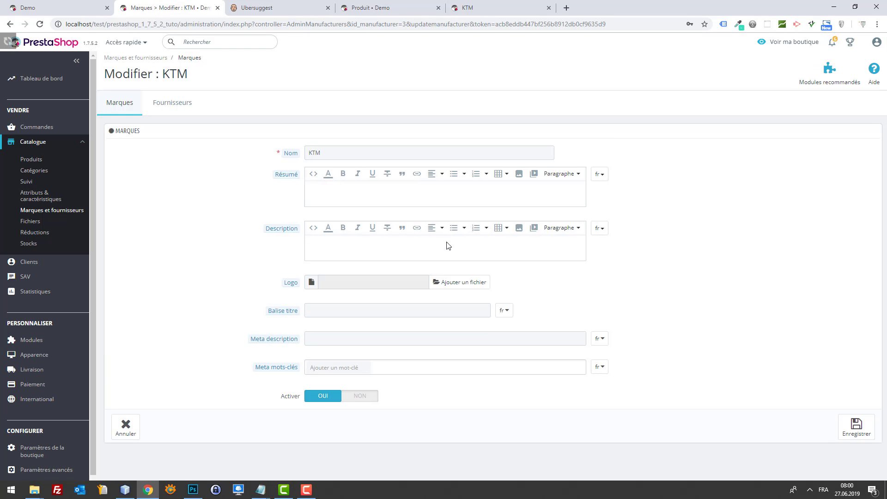
left_click(442, 311)
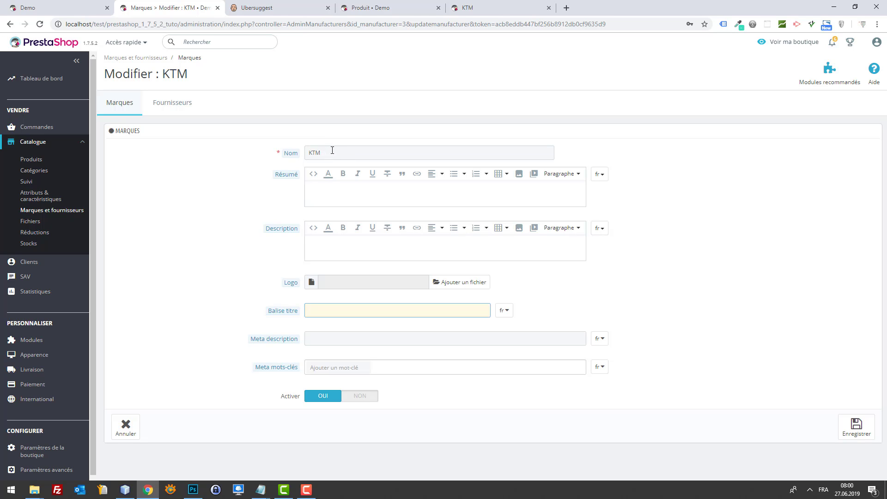
Switch back to Ubersuggest to consult the ktm keyword ideas.
left_click(287, 7)
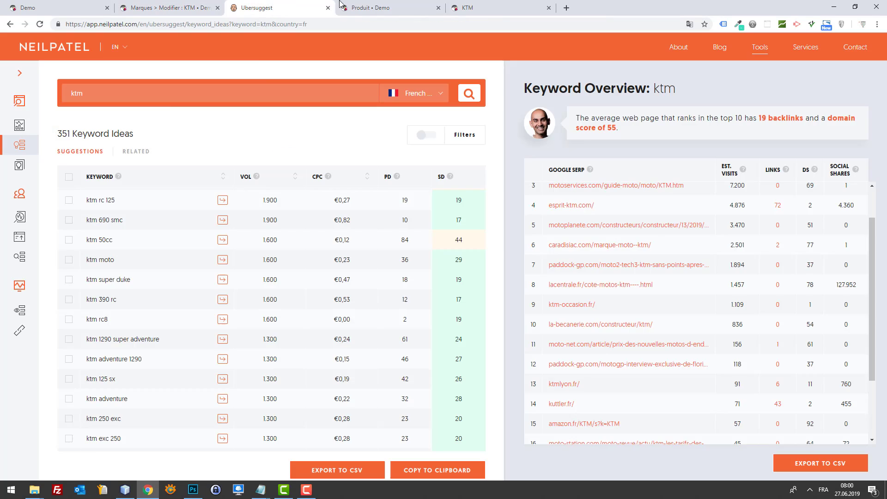
left_click(370, 7)
left_click(301, 8)
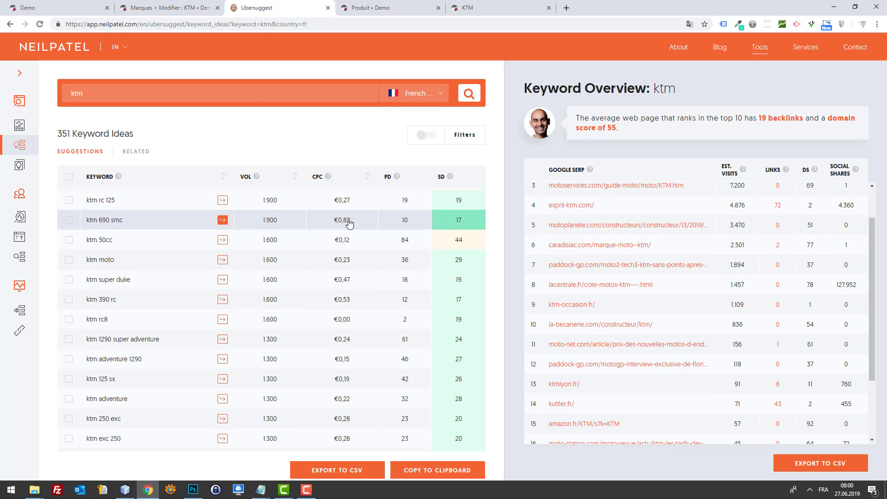
Search the Ubersuggest ktm keyword ideas for the term suisse, and clear the page search.
scroll(349, 221, "down", 4)
key("ctrl+f")
type("suisse")
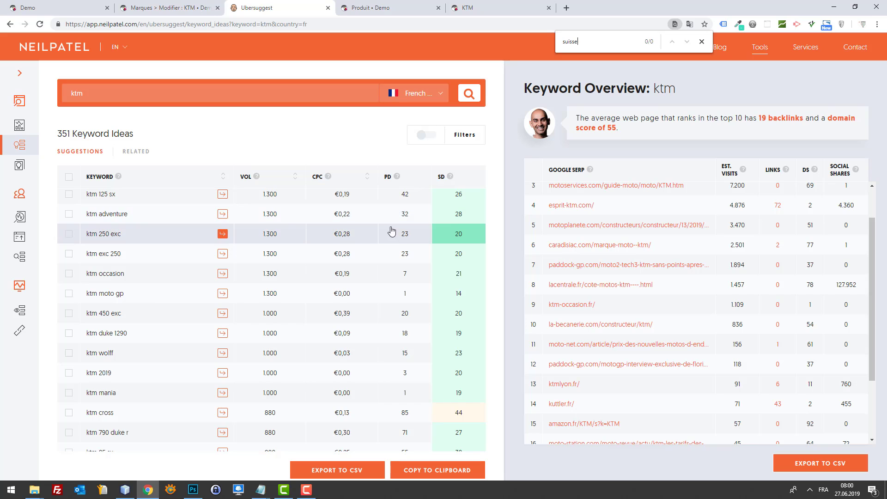
scroll(396, 226, "down", 4)
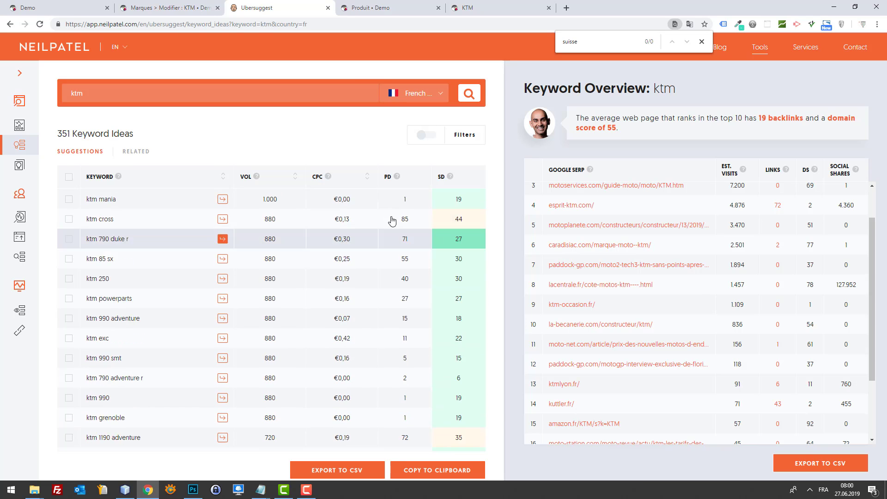
scroll(412, 215, "up", 8)
key("ctrl+a")
type("f")
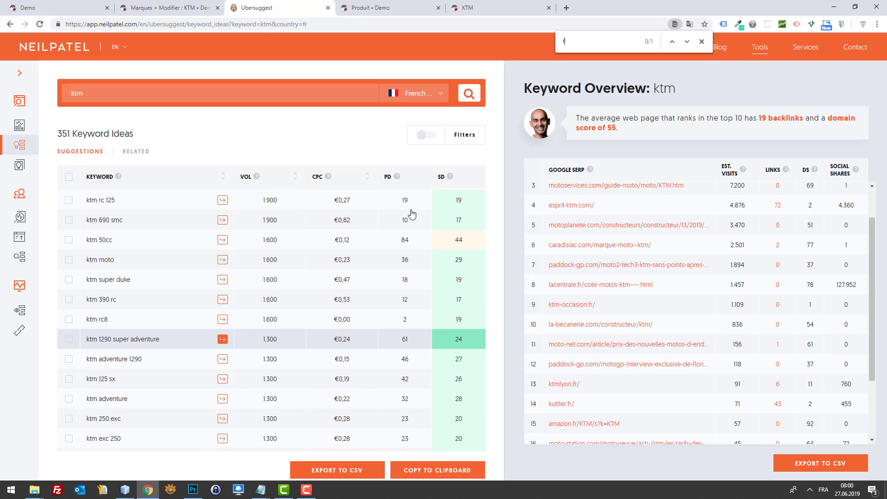
key("ctrl+a")
key("BackSpace")
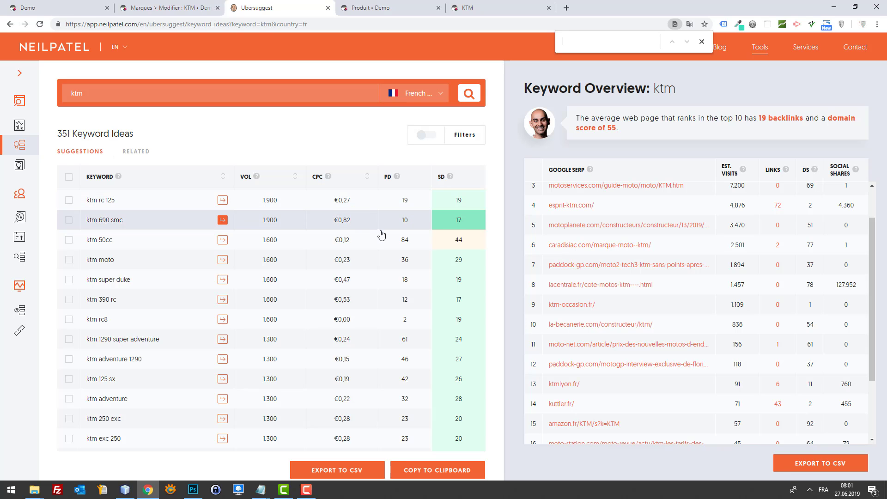
Look through the ktm keyword ideas, switch back to the PrestaShop brand form and enter "KTM Suisse" as the title tag.
scroll(384, 236, "down", 4)
scroll(391, 243, "down", 3)
scroll(337, 234, "up", 8)
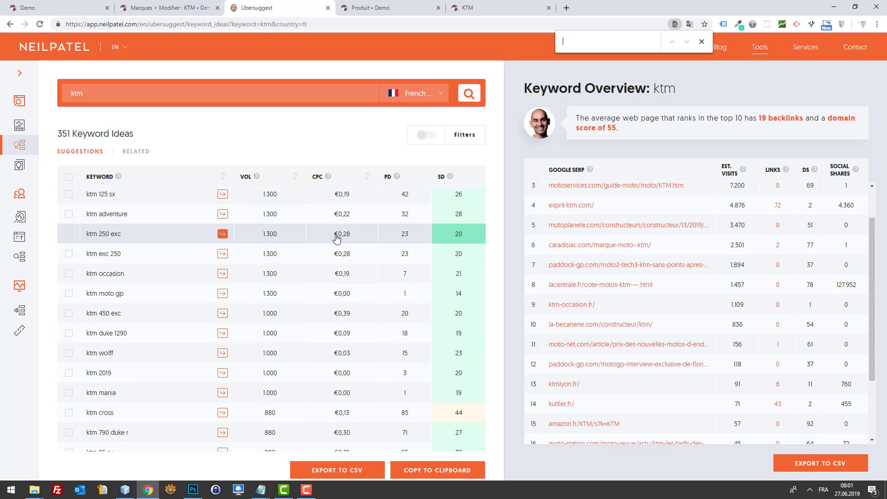
scroll(334, 234, "up", 4)
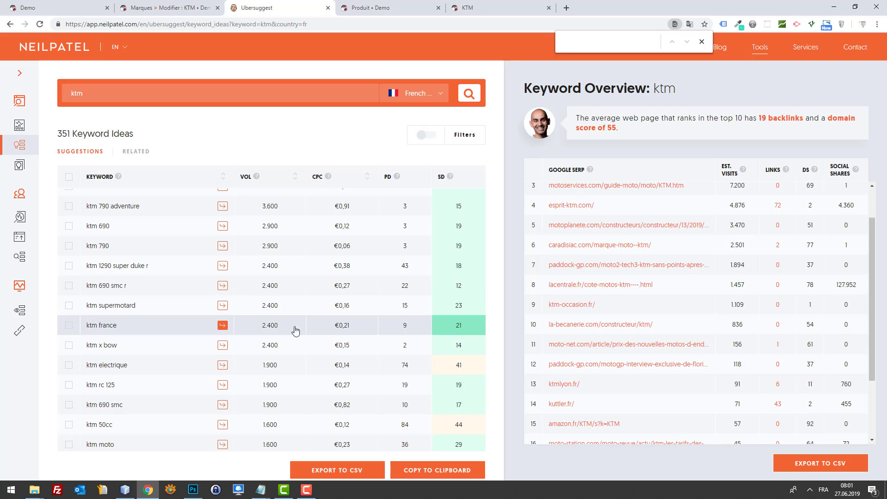
left_click(178, 7)
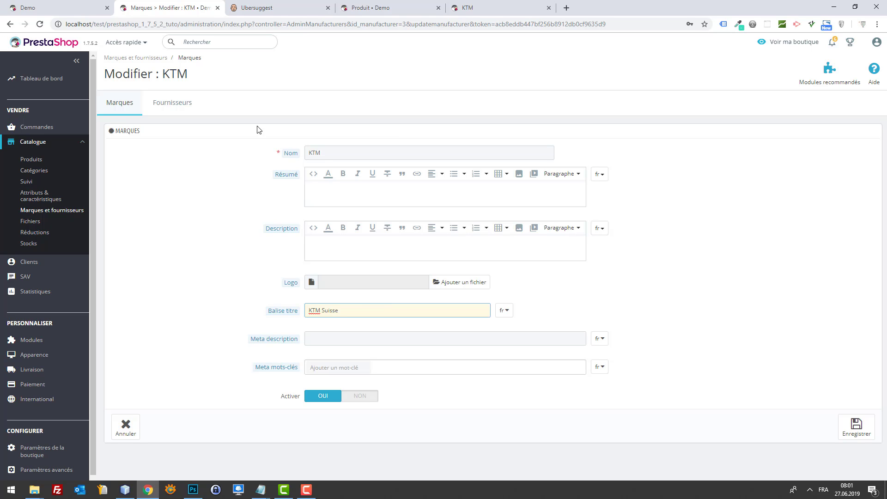
Consult the Ubersuggest keyword ideas and extend the PrestaShop title tag to "KTM Suisse - Le top pour les supermotard".
left_click(279, 7)
left_click(365, 7)
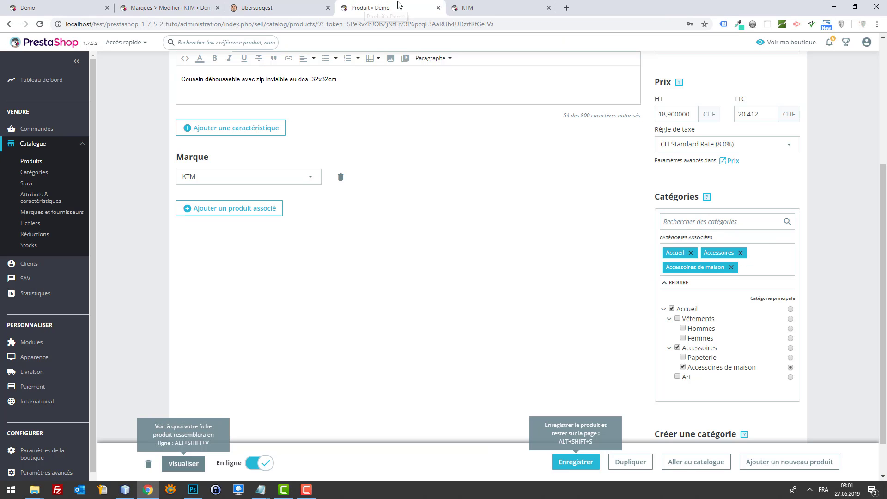
left_click(168, 7)
left_click(246, 6)
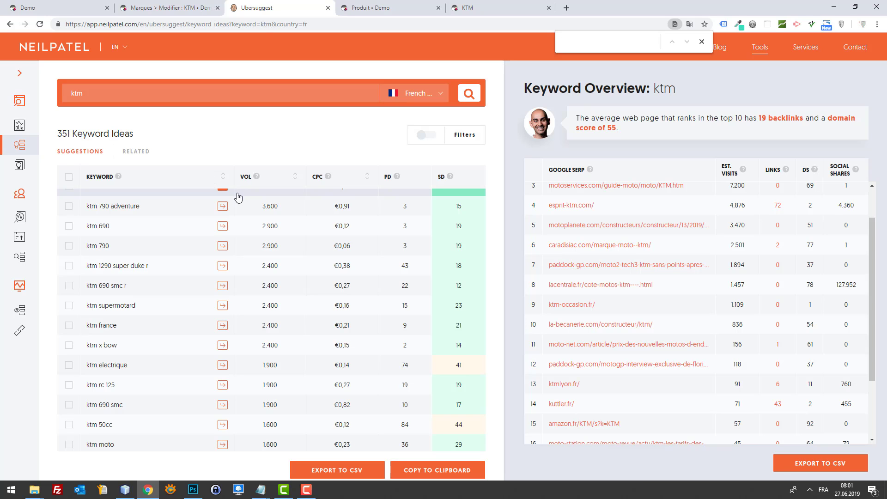
left_click(182, 4)
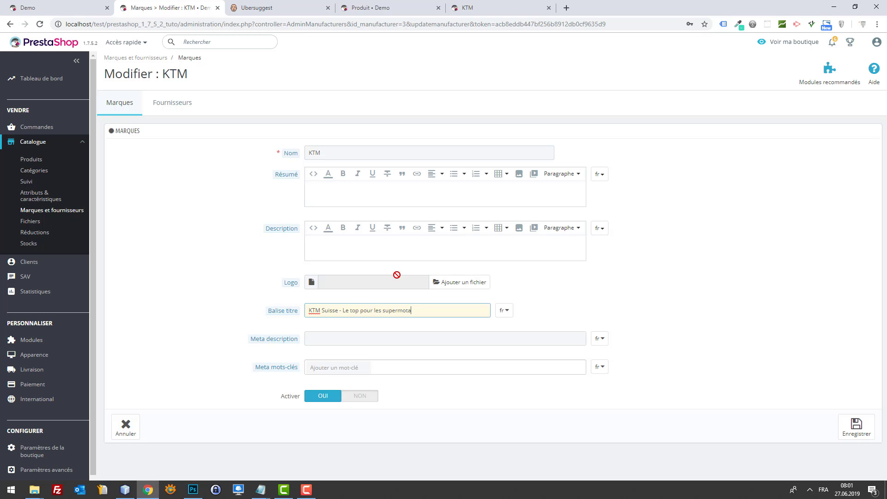
left_click(305, 5)
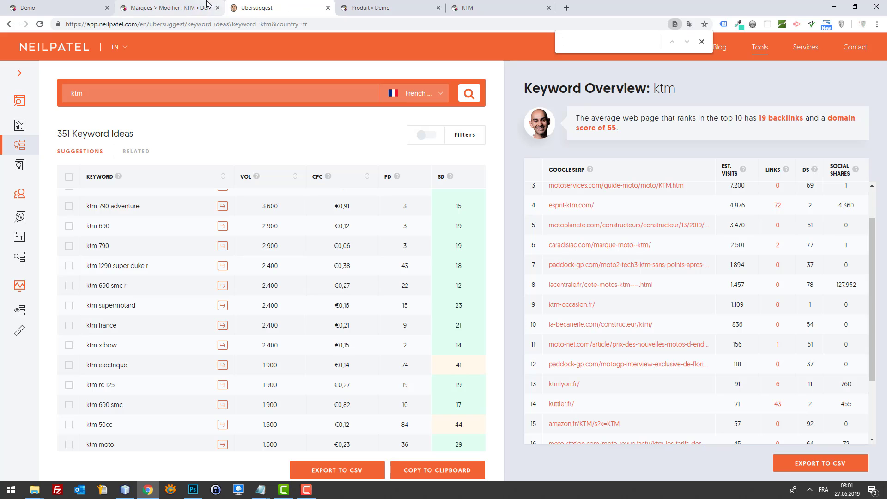
left_click(180, 5)
type("d")
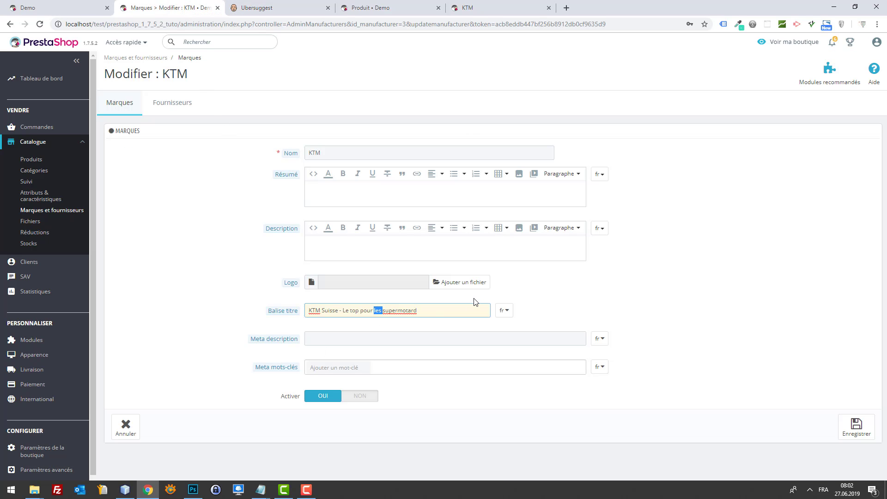
Reword the title tag to "KTM Suisse - Le top du supermotard".
key("BackSpace")
key("BackSpace")
key("BackSpace")
key("BackSpace")
key("BackSpace")
key("BackSpace")
type("du")
Search Google for "ktm supermotard" in a separate page, examine the results and close that page.
left_click(277, 7)
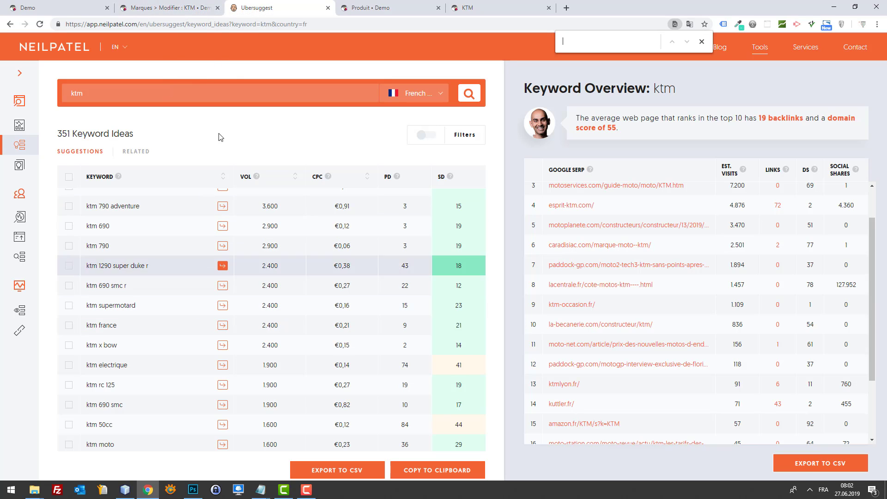
key("ctrl+t")
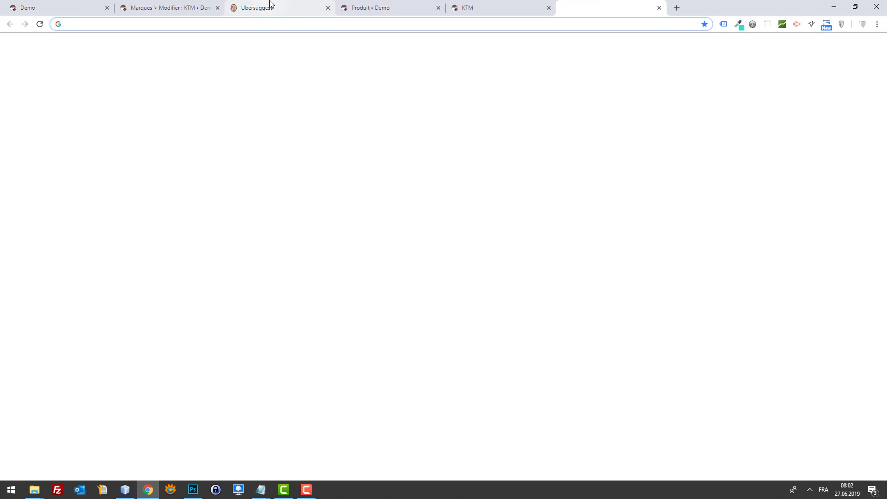
type("ktm super")
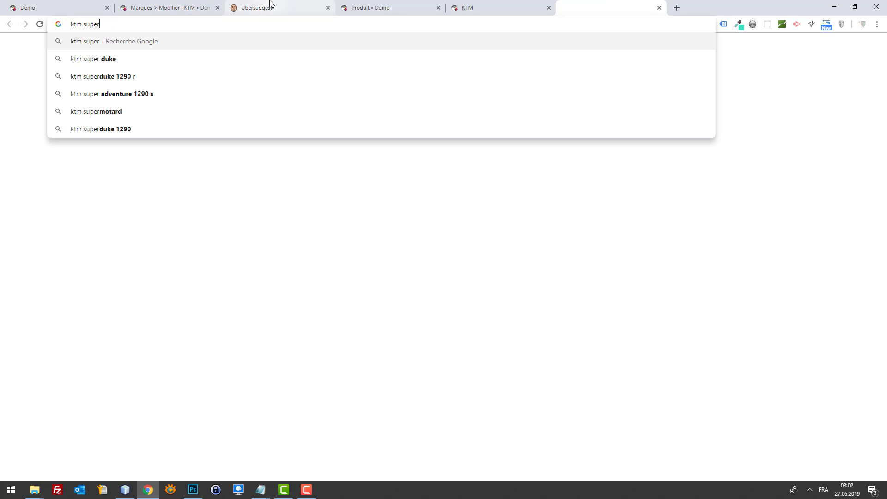
type("m")
key("Down")
key("Return")
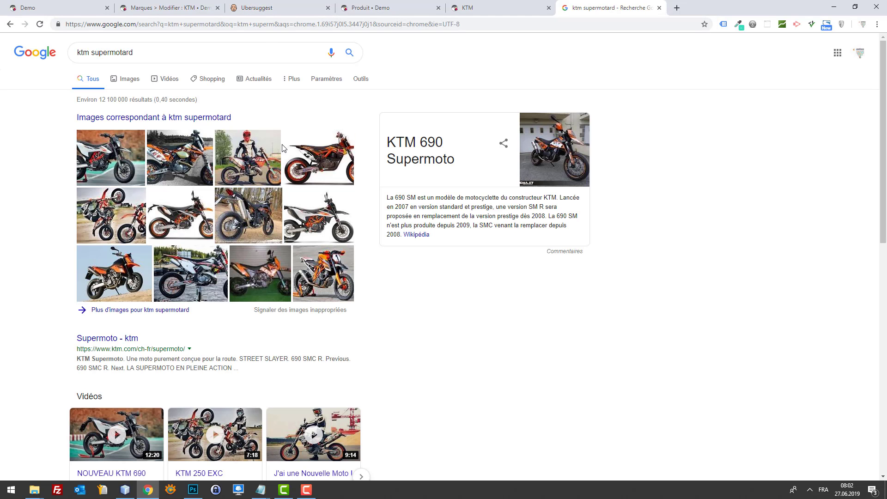
scroll(414, 188, "down", 4)
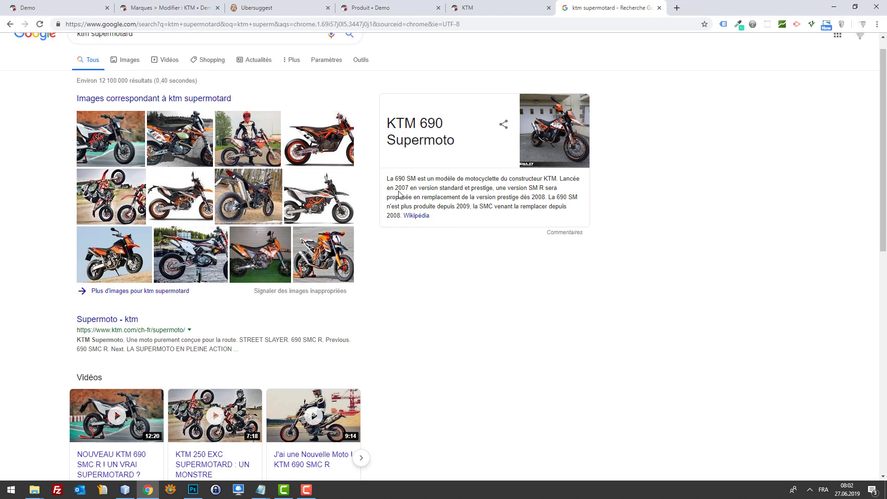
scroll(388, 204, "up", 4)
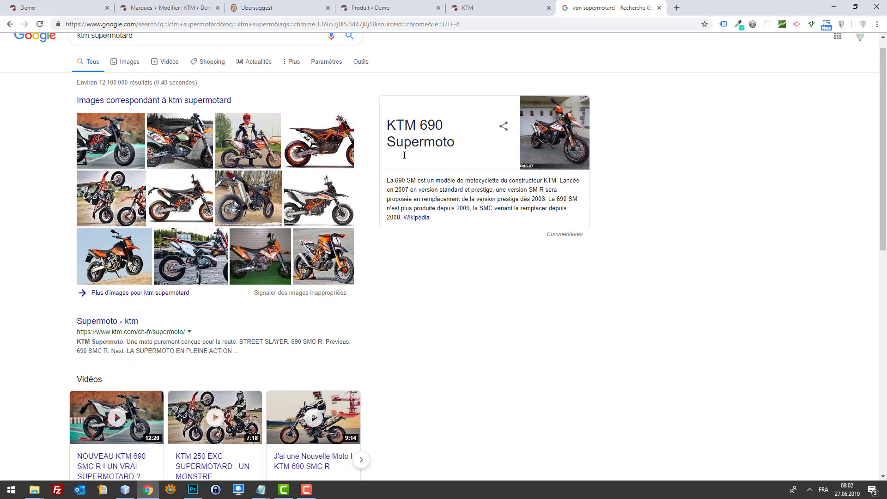
left_click(660, 8)
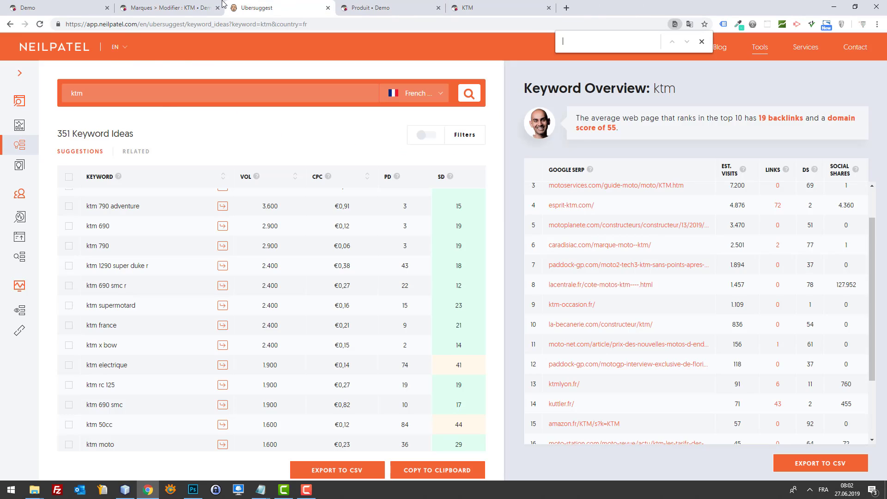
Return to the PrestaShop brand form and capitalise Supermotard in the title tag.
left_click(167, 7)
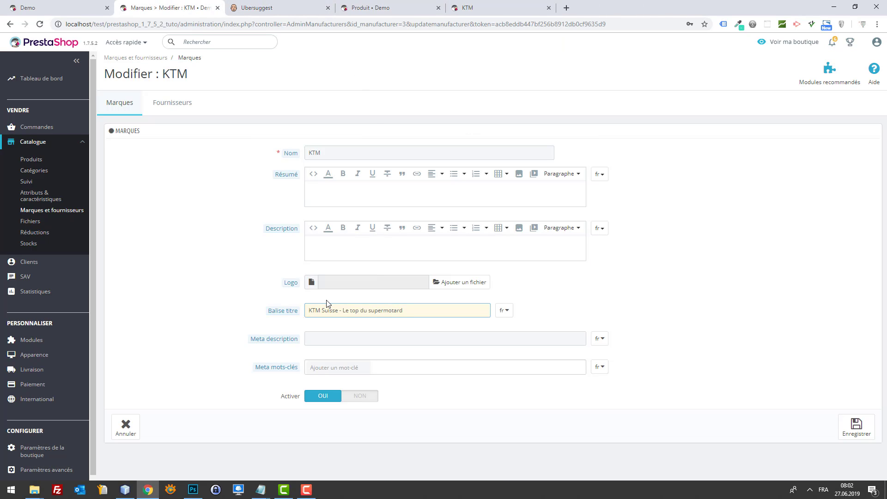
left_click(316, 311)
key("BackSpace")
type("S")
double_click(336, 311)
Set the meta description to "Nous sommes les spécialistes suisses revendeurs agréées pour la marque KTM etc..." and save the brand.
left_click(422, 340)
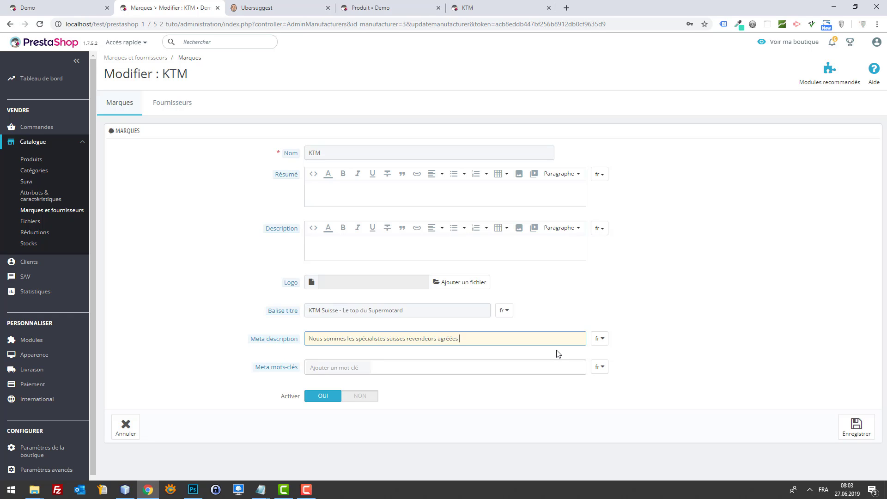
type("pour la marque KT")
key("BackSpace")
type("KTM etc...")
left_click(852, 430)
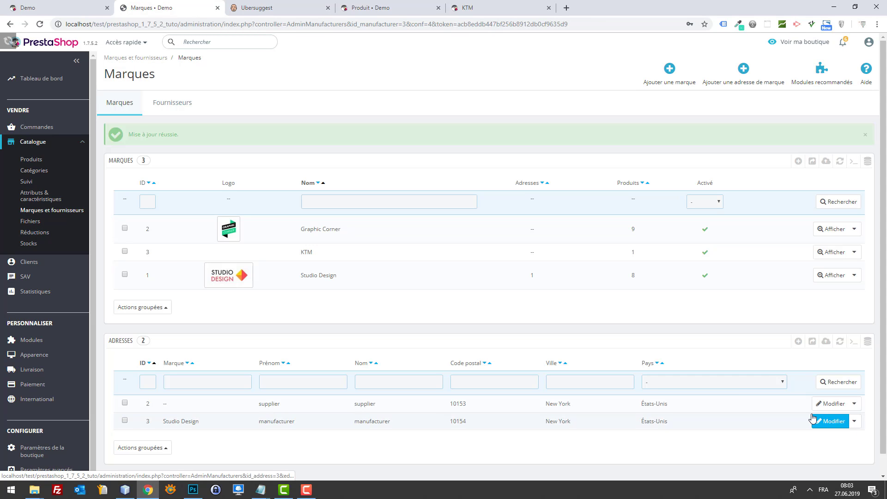
Reopen the KTM brand for editing from the brand list and activate its summary field.
left_click(855, 252)
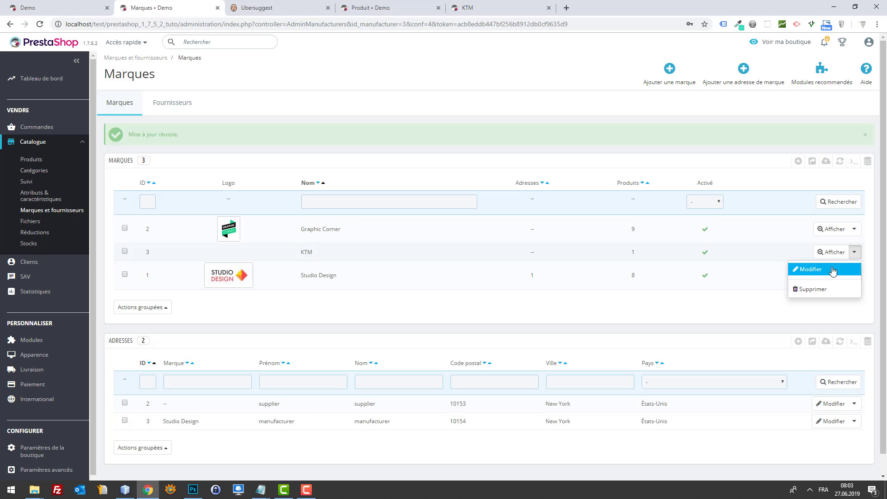
left_click(832, 267)
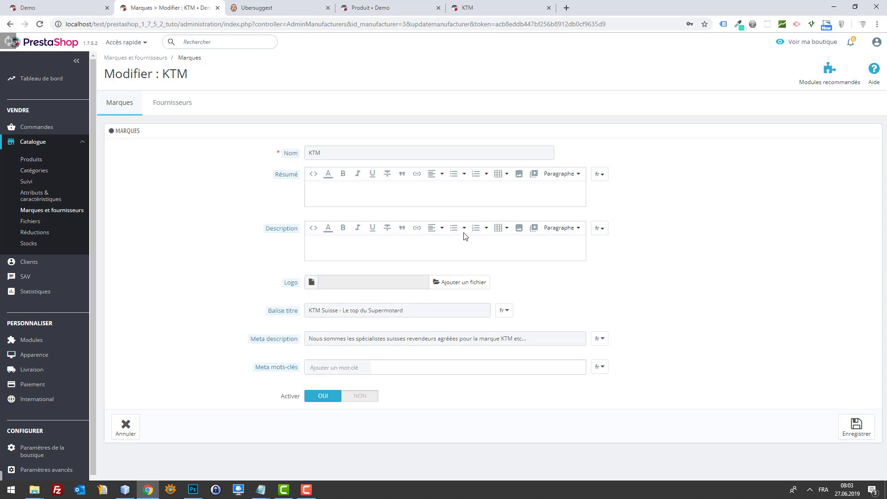
left_click(358, 190)
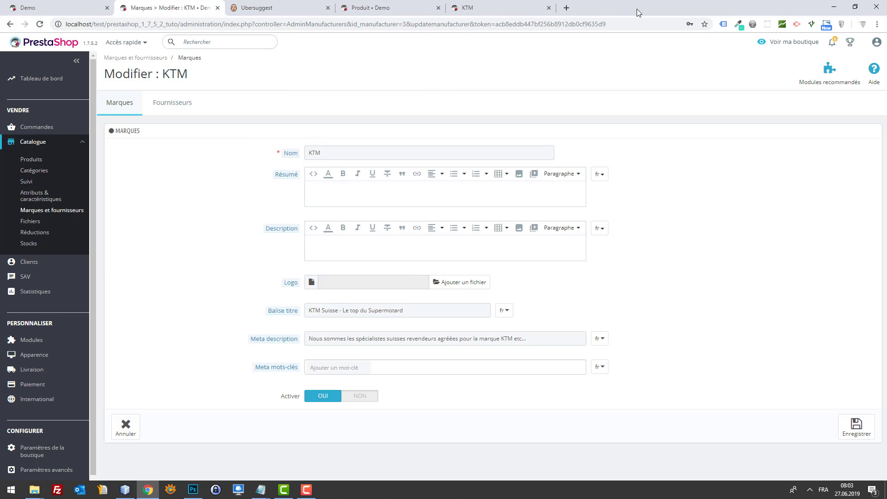
Uncover the desktop and copy logo.png onto it from the tutorial folder 36 in File Explorer.
left_click_drag(637, 9, 670, 46)
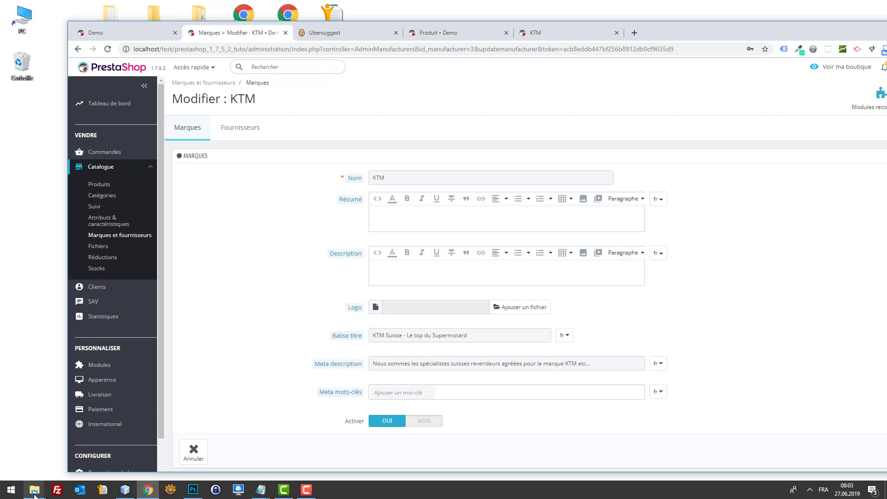
mouse_move(35, 490)
left_click(36, 450)
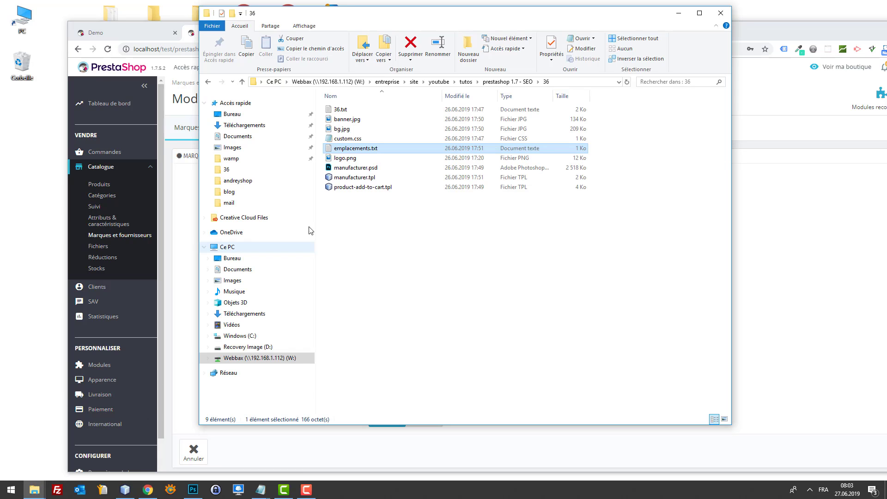
left_click(334, 159)
left_click_drag(338, 159, 22, 110)
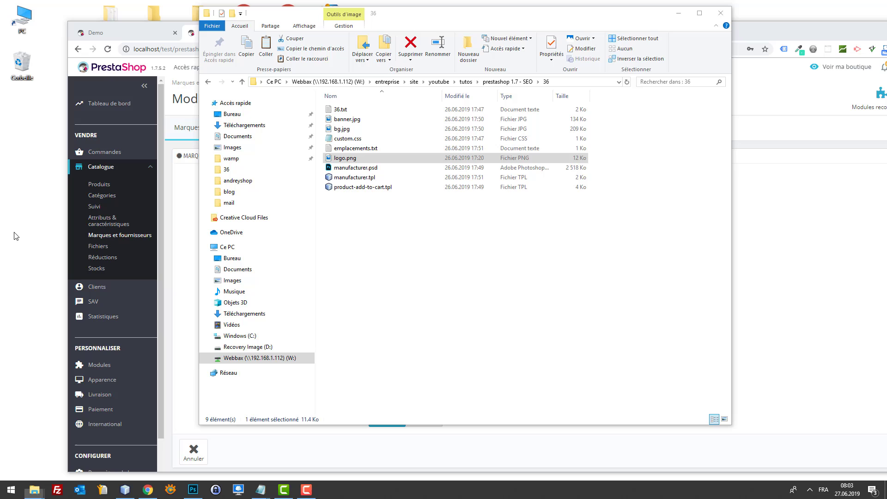
Return to the KTM brand form, add logo.png as the brand logo, restore the full-size browser window and save.
left_click(190, 192)
left_click(506, 313)
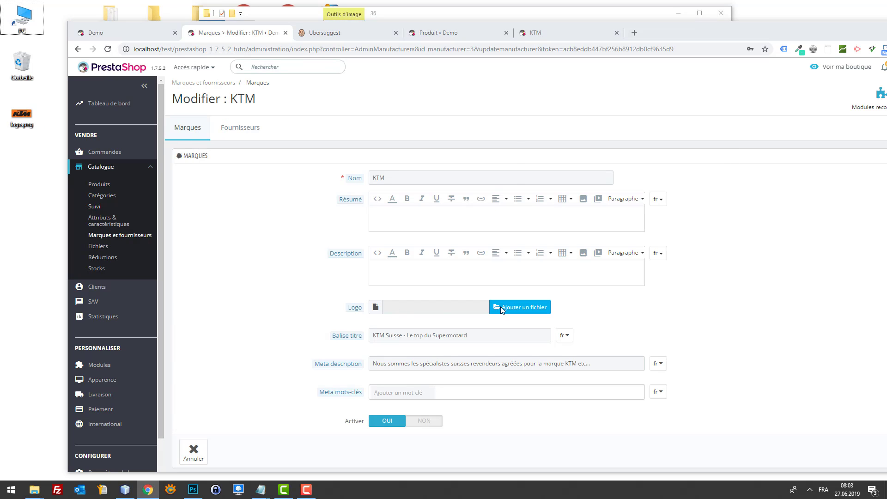
double_click(227, 110)
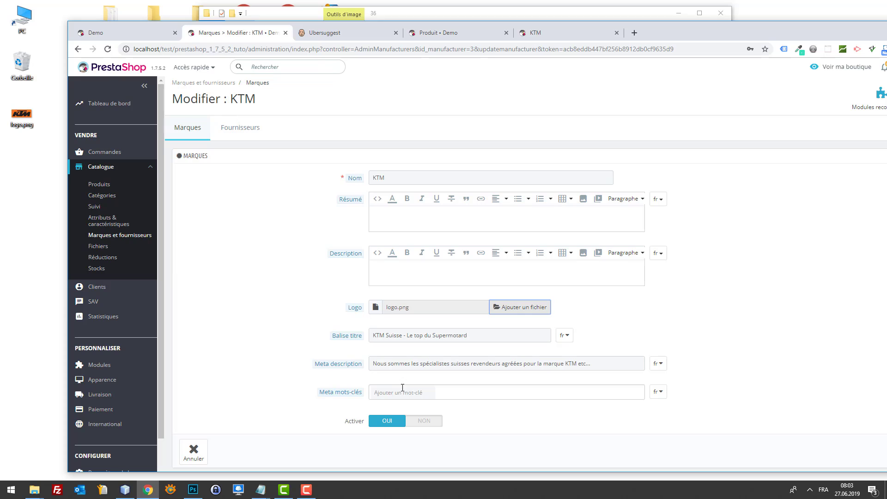
scroll(684, 384, "down", 1)
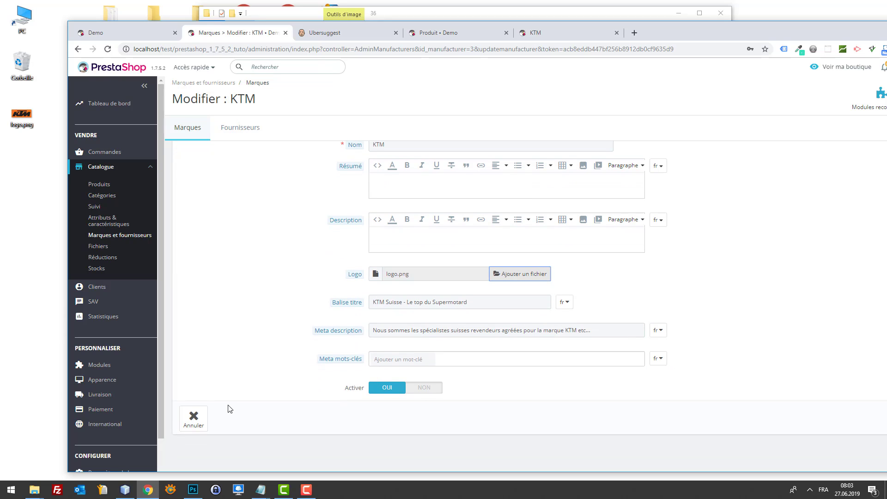
scroll(835, 283, "up", 1)
scroll(835, 283, "down", 1)
double_click(726, 25)
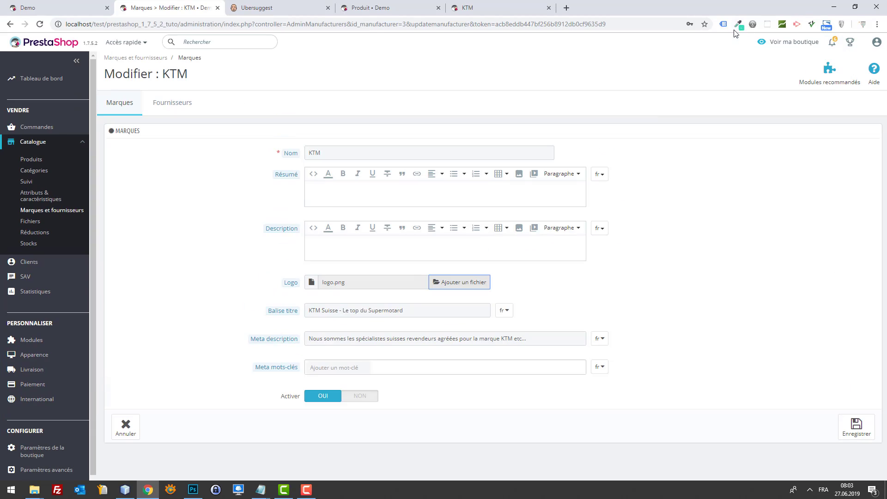
left_click(856, 426)
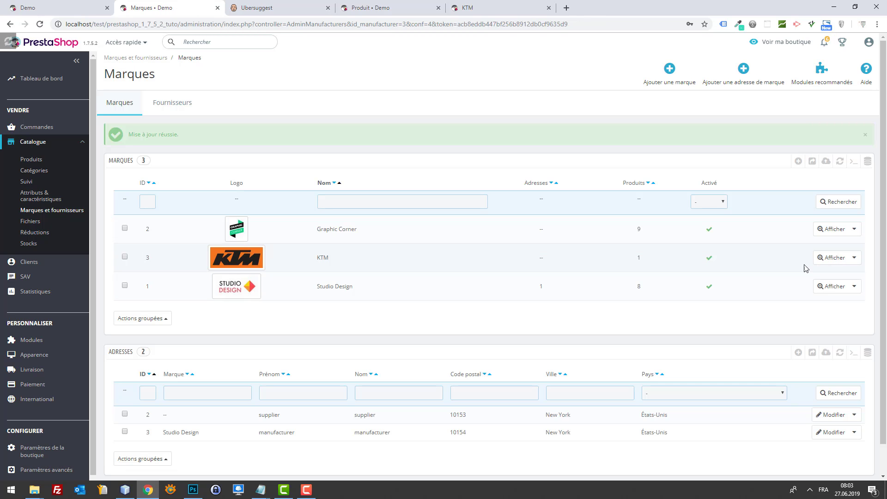
Open the saved KTM brand for editing again and review its form with the uploaded logo.
left_click(854, 258)
left_click(823, 275)
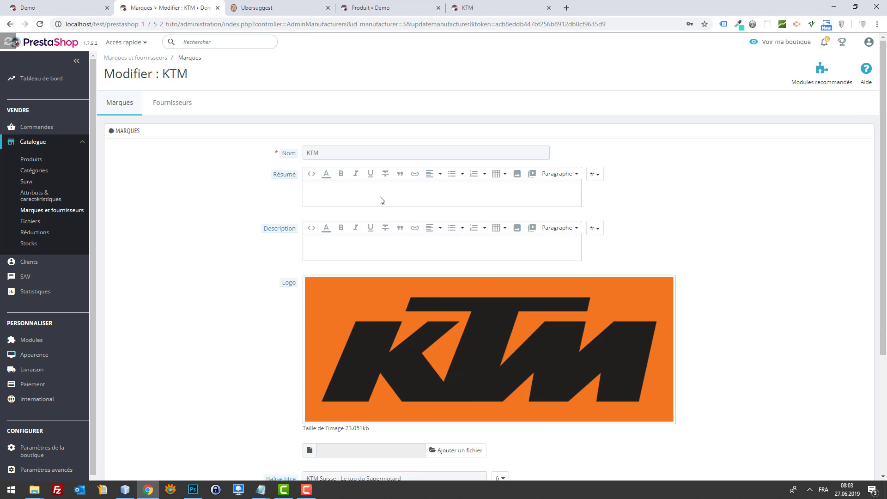
scroll(521, 274, "down", 3)
scroll(490, 236, "up", 2)
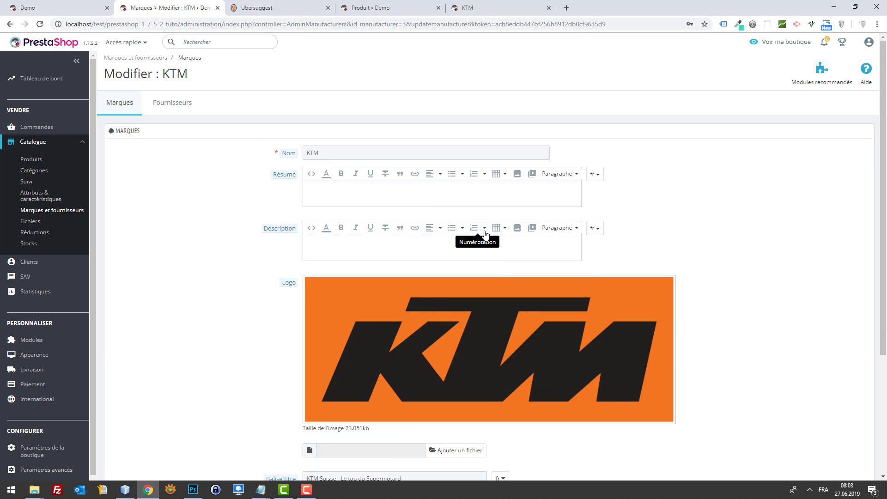
Activate the empty summary field, then search Google for "ktm wikipedia" and skim the French Wikipedia article on KTM.
scroll(416, 231, "down", 4)
scroll(431, 245, "up", 4)
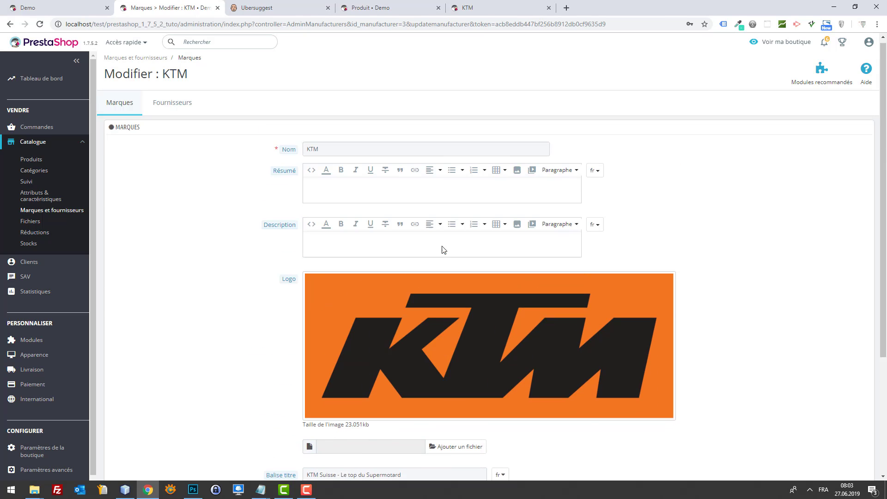
left_click(437, 189)
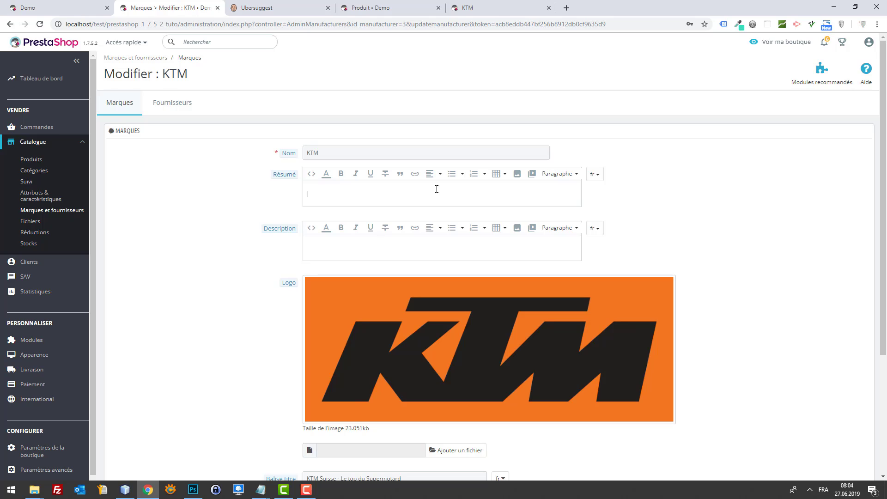
key("ctrl+t")
type("ktm wi")
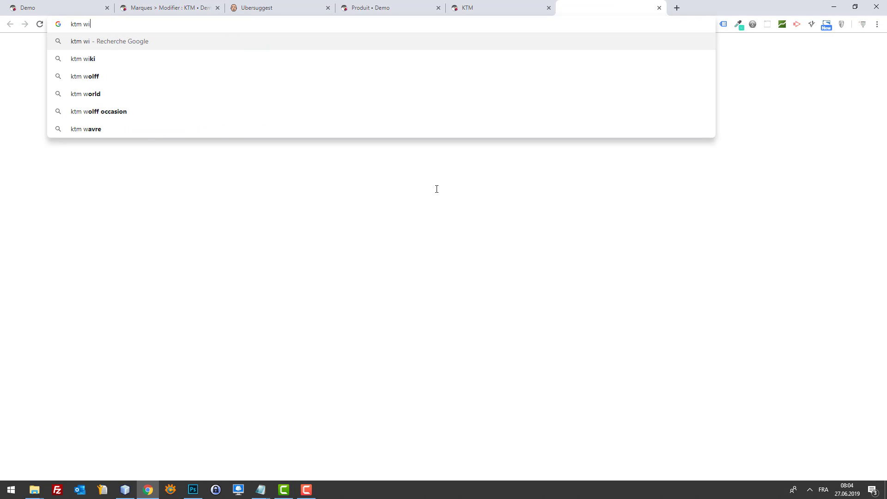
type("kipeid")
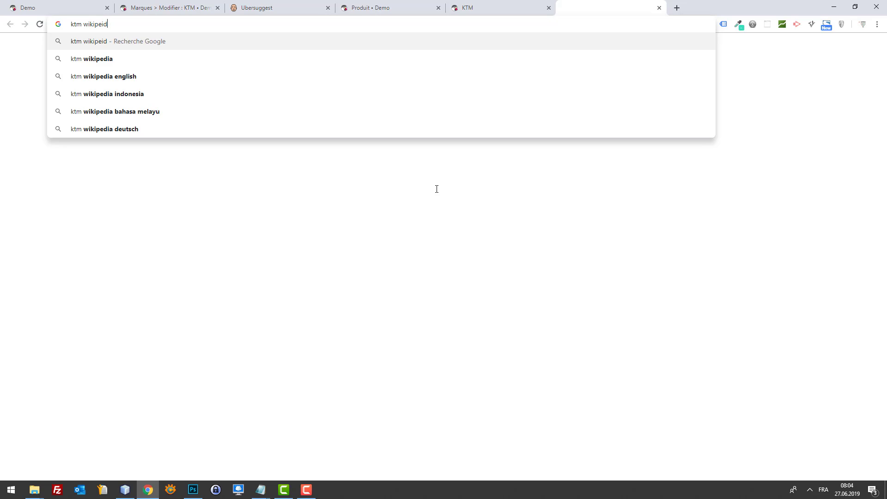
key("Down")
key("Return")
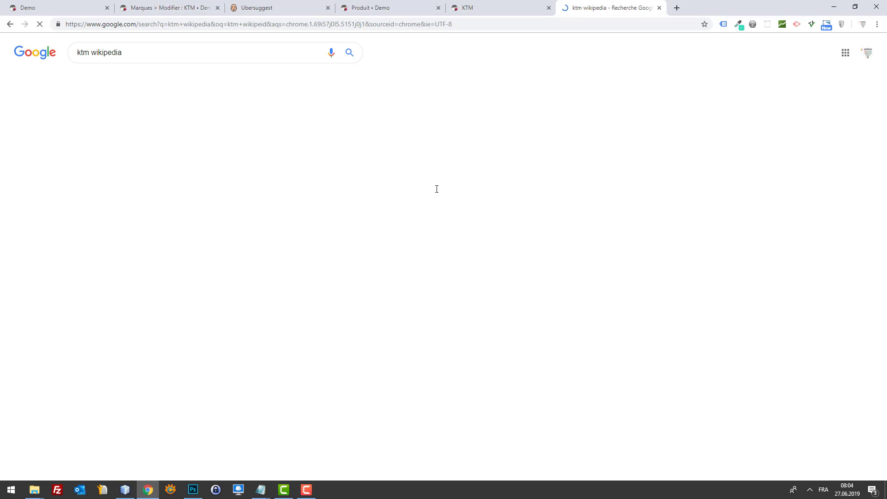
left_click(119, 122)
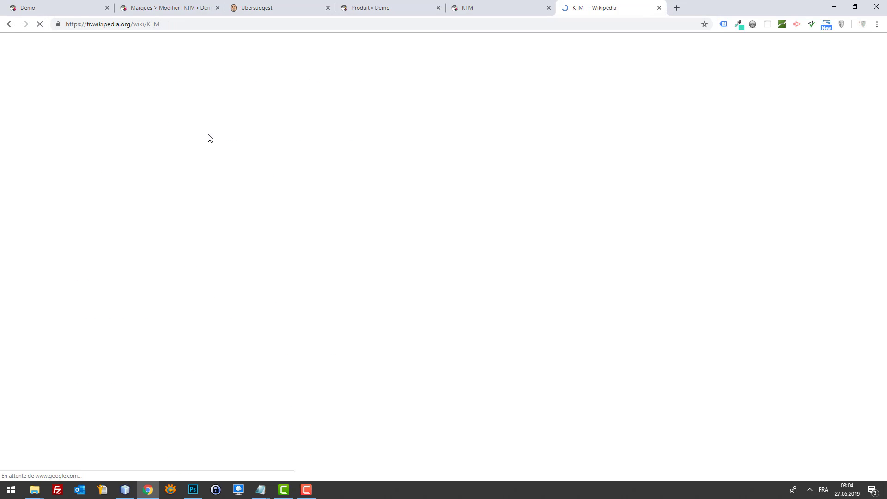
scroll(524, 226, "down", 5)
scroll(522, 224, "down", 2)
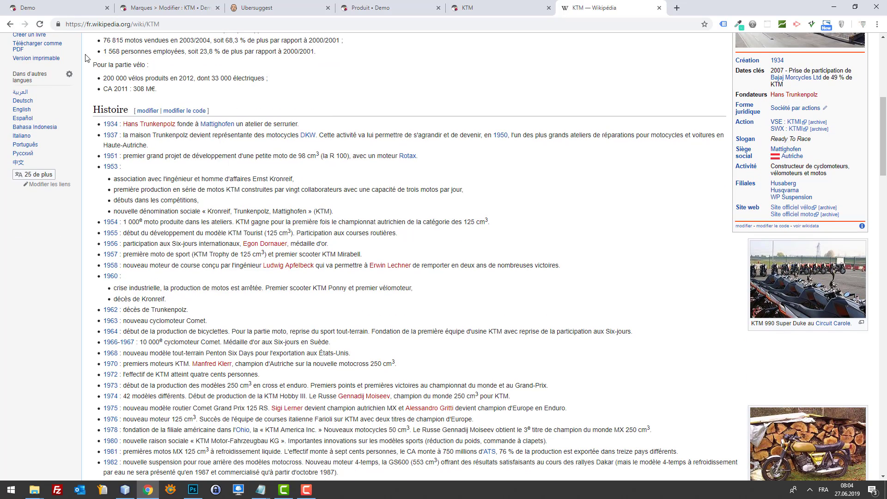
Search Google for "ktm", browse the official KTM Swiss site down to its footer and return to the results.
left_click(10, 24)
double_click(96, 52)
key("BackSpace")
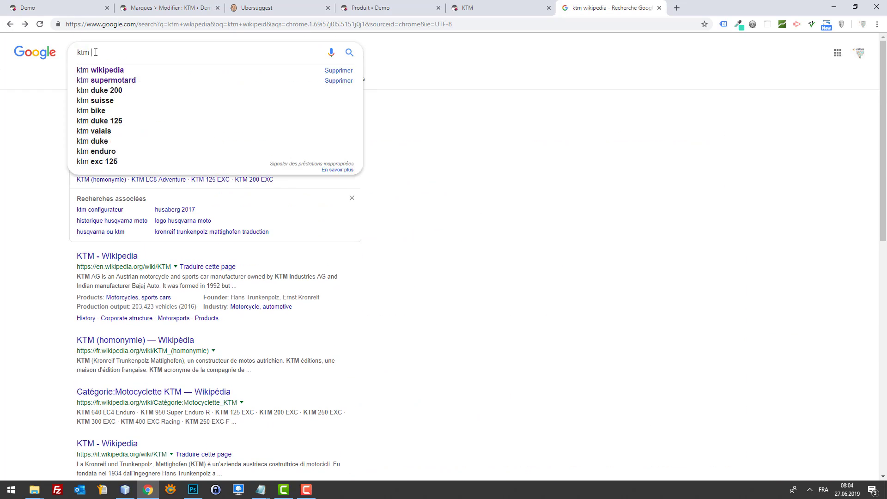
key("Return")
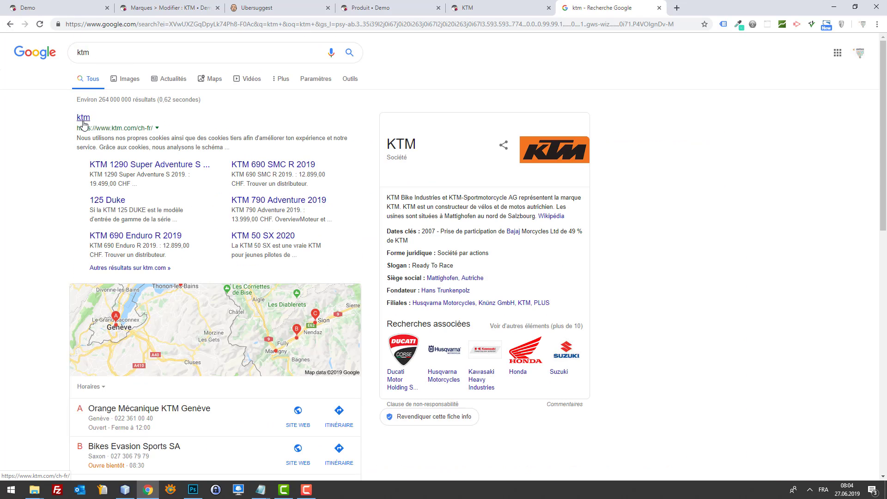
left_click(83, 118)
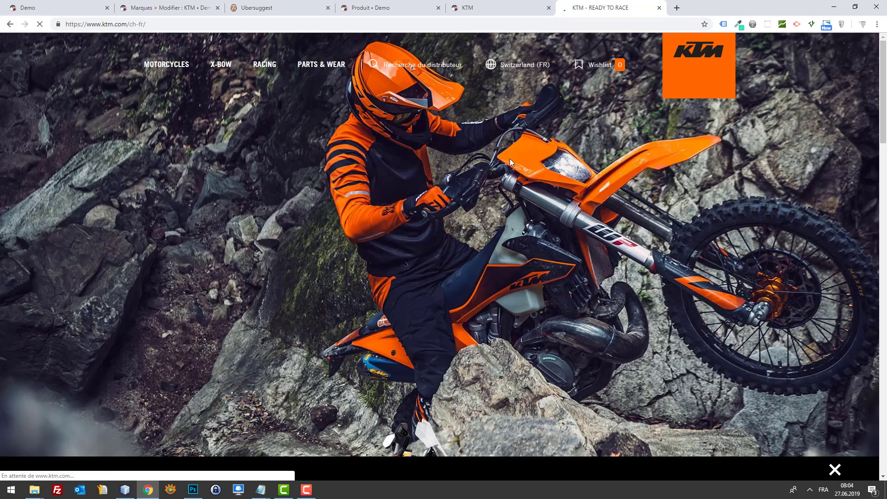
scroll(509, 159, "down", 15)
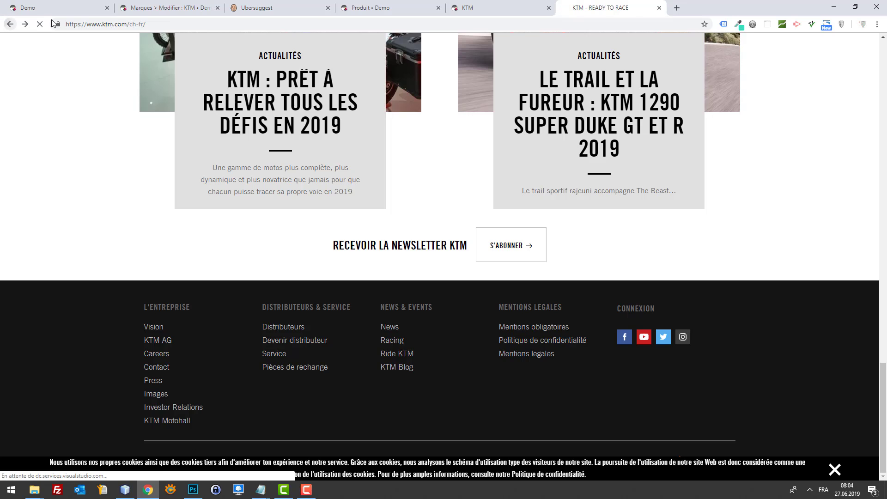
left_click(10, 24)
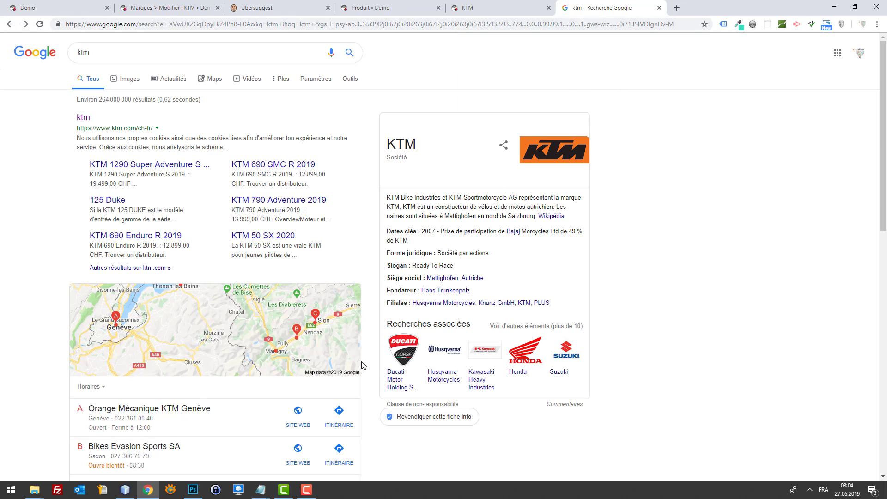
mouse_move(267, 484)
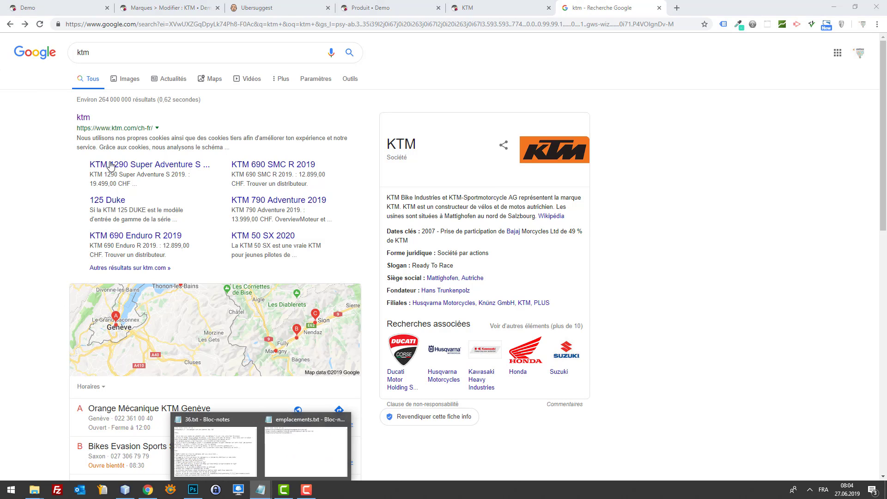
left_click(2, 489)
type("notepad")
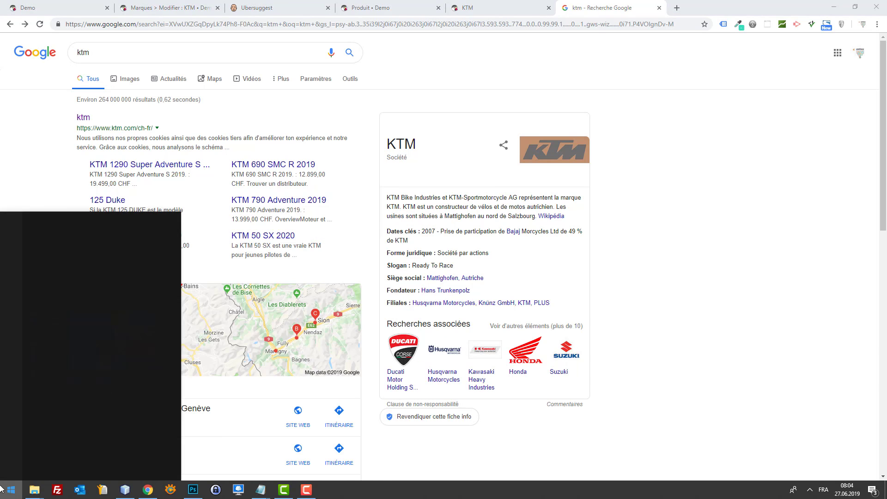
left_click(83, 4)
left_click(138, 6)
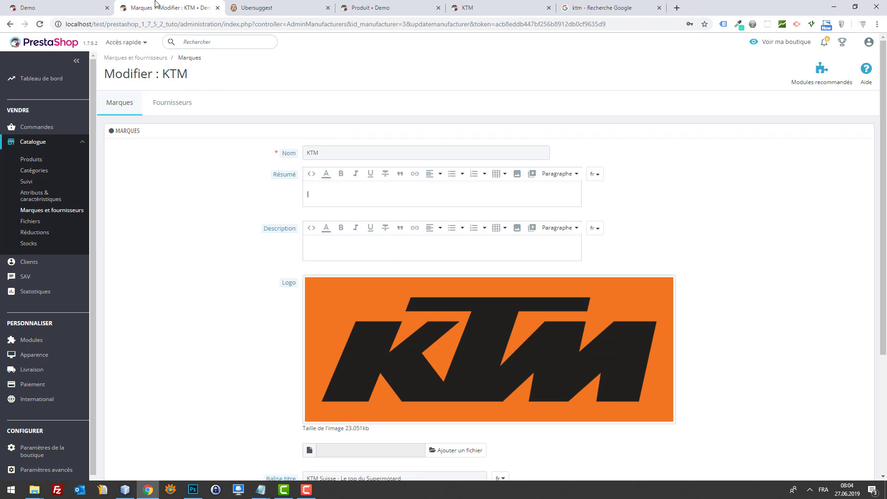
Search Google for "webbax inspiration contenu" in a new tab and skim the results for a content-writing article.
key("ctrl+t")
type("webb")
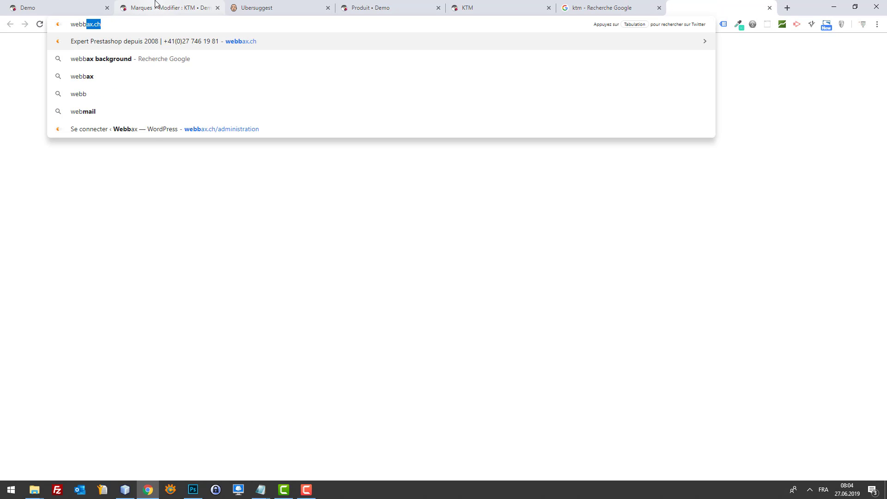
type("ax ")
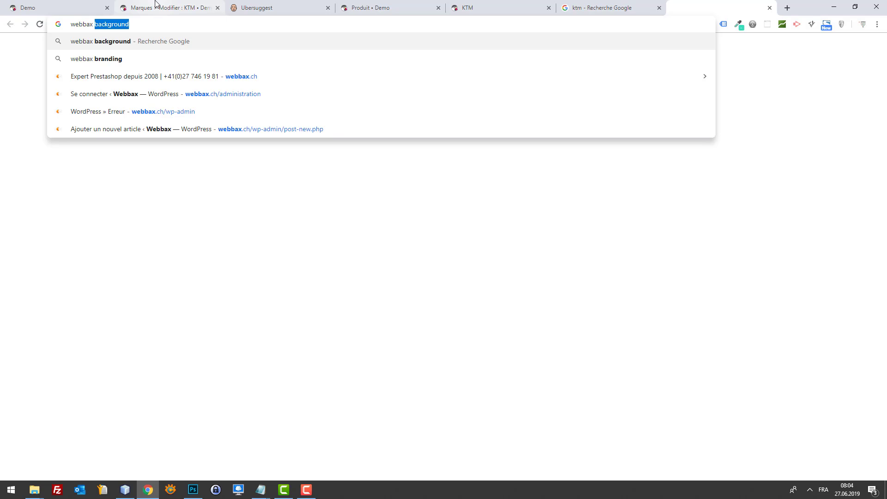
type("inspiration contenu")
key("Return")
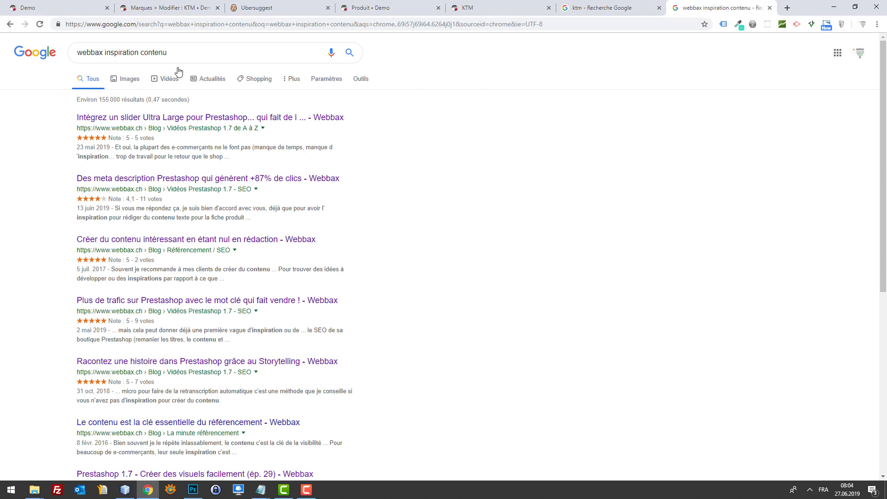
scroll(169, 143, "down", 1)
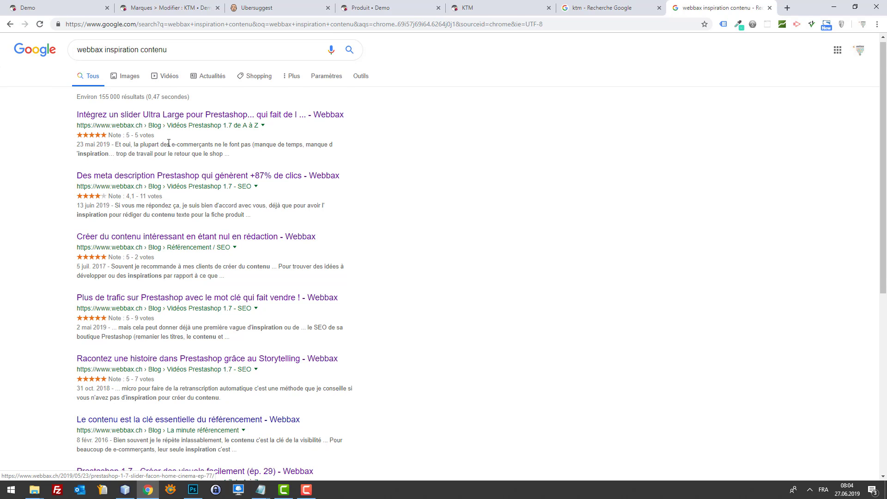
scroll(169, 143, "down", 1)
scroll(171, 141, "up", 2)
Refine the Google search to "webbax nul redaction" to find the article about creating content.
left_click_drag(106, 52, 429, 80)
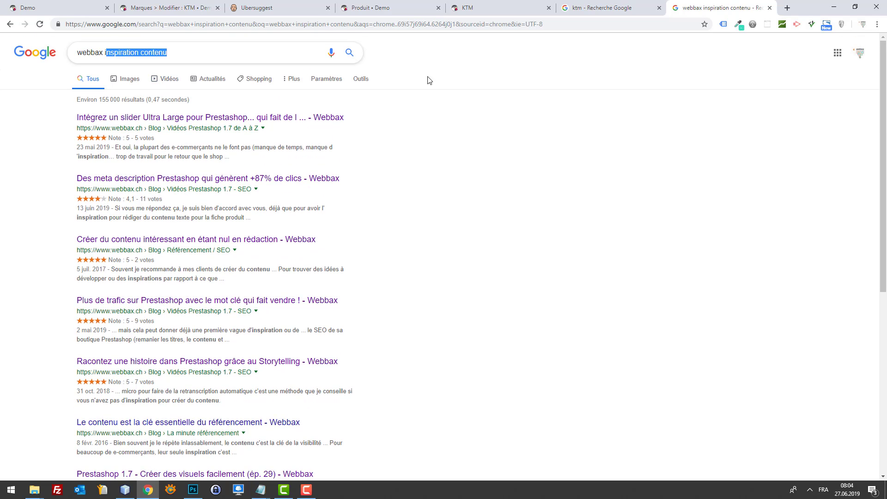
key("BackSpace")
key("BackSpace")
type("nul r")
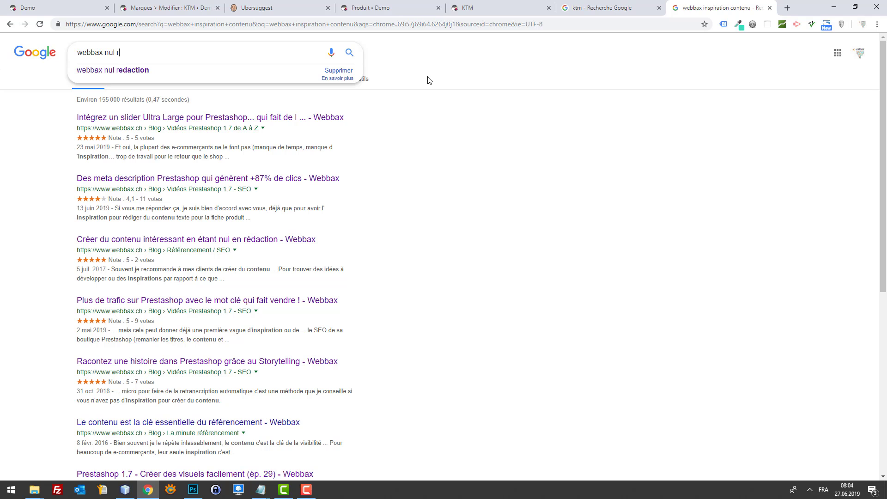
key("Down")
key("Return")
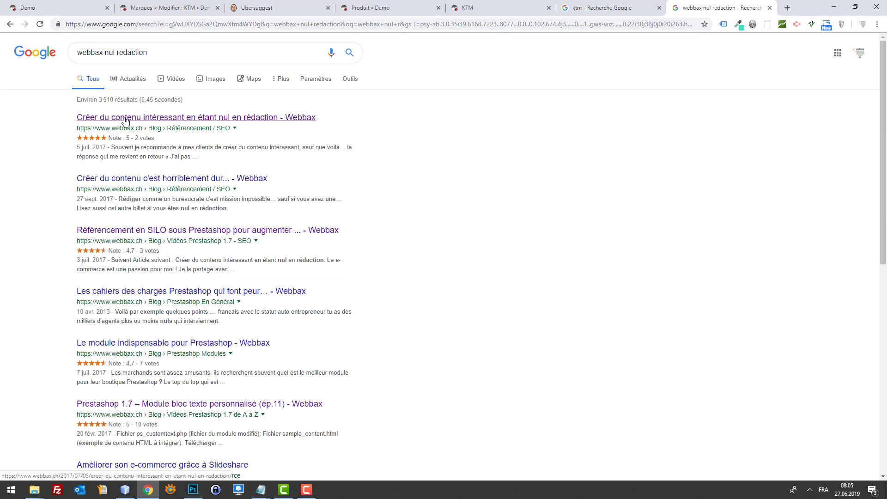
Start the KTM summary with "KTM est le spécialiste de la moto et du vélo électrique... une marque en provenance des US comme toujours on les adore.".
left_click(172, 6)
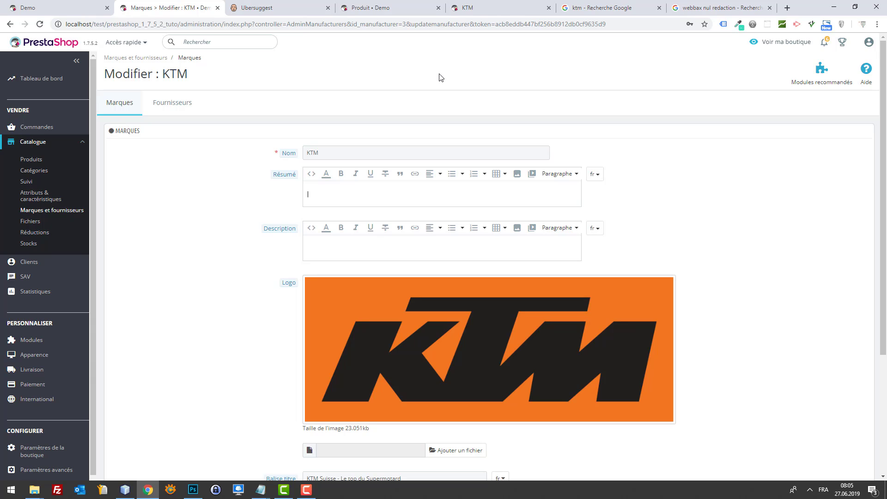
type("est le spécialiste de la moto et du vélo électrique,")
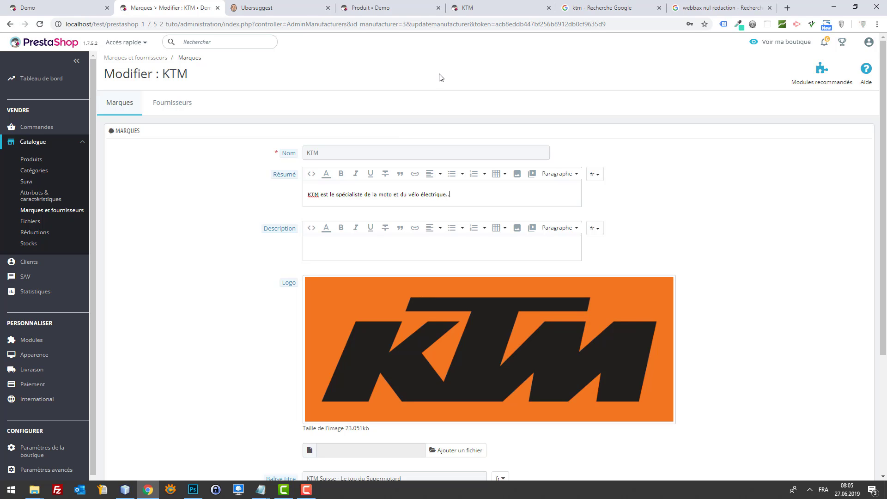
type(". une marque en provenance ddes US comme toujours")
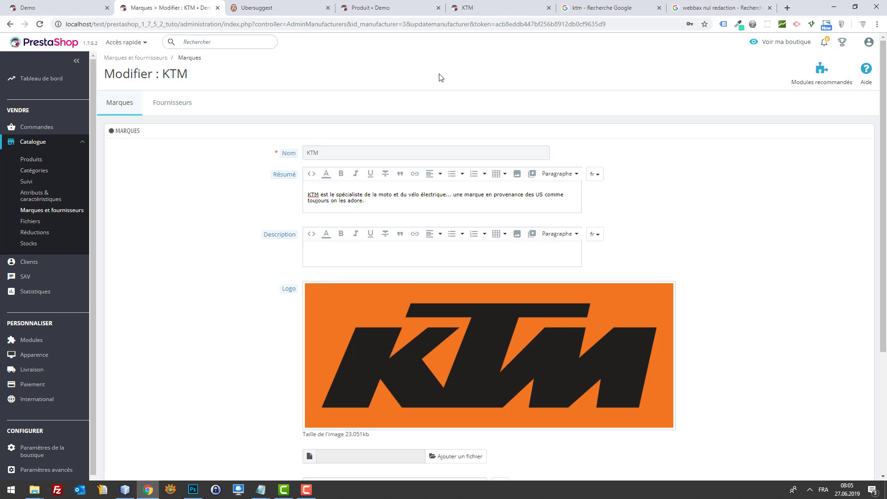
Continue the summary: "Nous avons la chance d'avoir un partenariat direct avec KTM, ce qui nous permet de vendre en Suisse à tous les fans de 2 roues.".
type("on les adore. Nous avons la chance d'avoir un partenariat direct avec KTM, ce q")
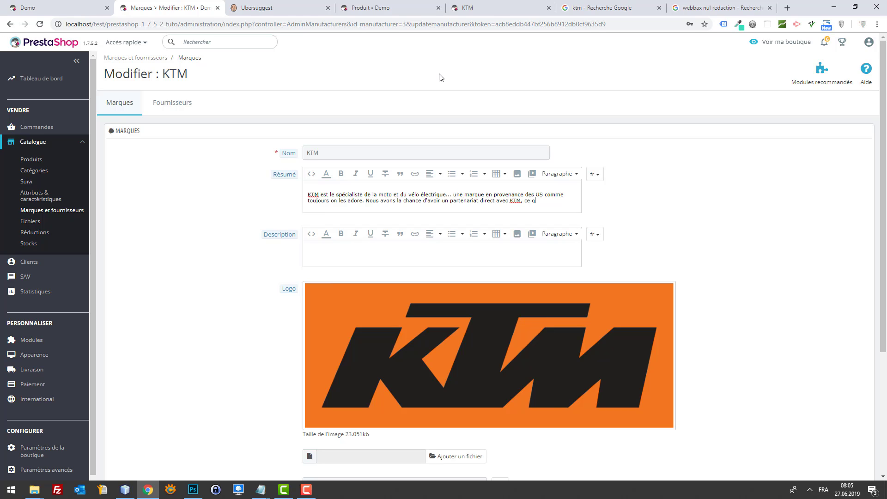
type("ui nous permet de ")
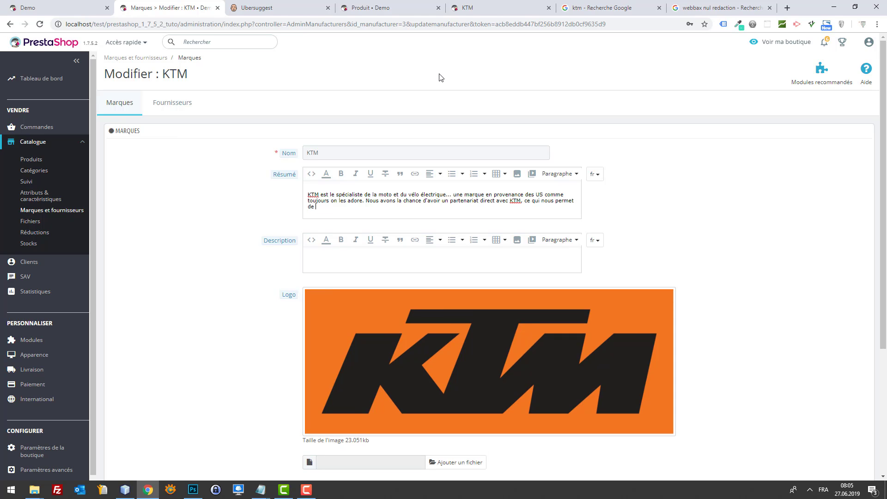
type("vendre ")
type("aux ")
type("en Suisse ")
type("à tous les ")
type("faux")
key("BackSpace")
type("roues. A ceu")
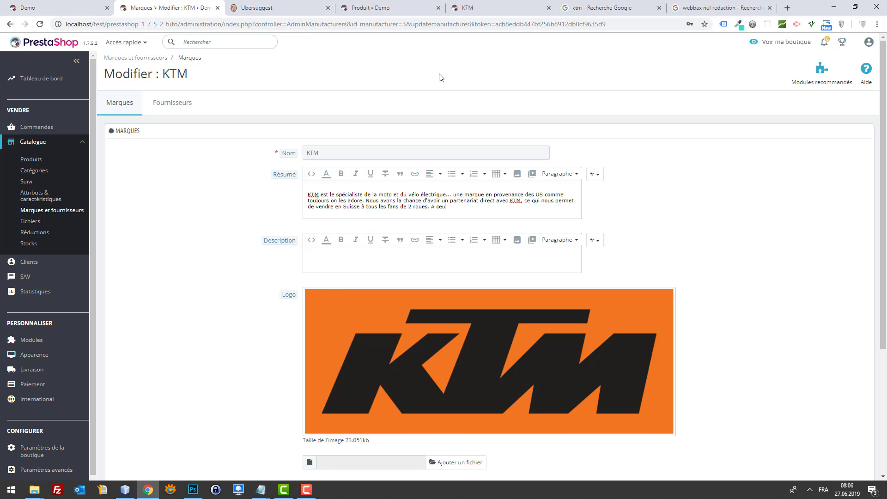
Begin the summary's closing sentence with "Si vous ne trouvez pas certaines pièces, consultez le".
type(" sujet vous")
key("BackSpace")
key("BackSpace")
key("BackSpace")
key("BackSpace")
key("BackSpace")
key("BackSpace")
key("BackSpace")
type("S ivo")
type("ous n")
type("trouverez")
key("BackSpace")
key("BackSpace")
key("BackSpace")
key("BackSpace")
type("ez certaines")
key("BackSpace")
key("BackSpace")
key("BackSpace")
key("BackSpace")
key("BackSpace")
key("BackSpace")
type("pas certaines pièces  consultez le")
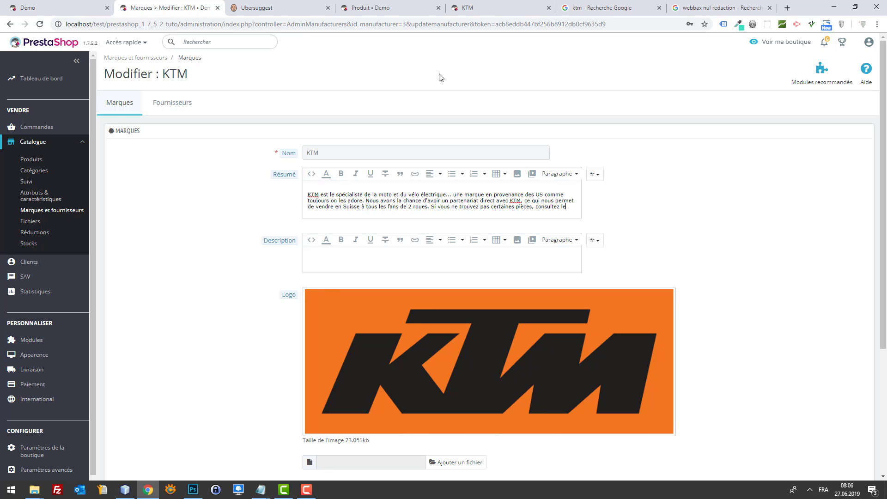
Complete the summary's closing sentence with "site officiel de KTM et nous passerons commandes pour vous.".
type(" site site d")
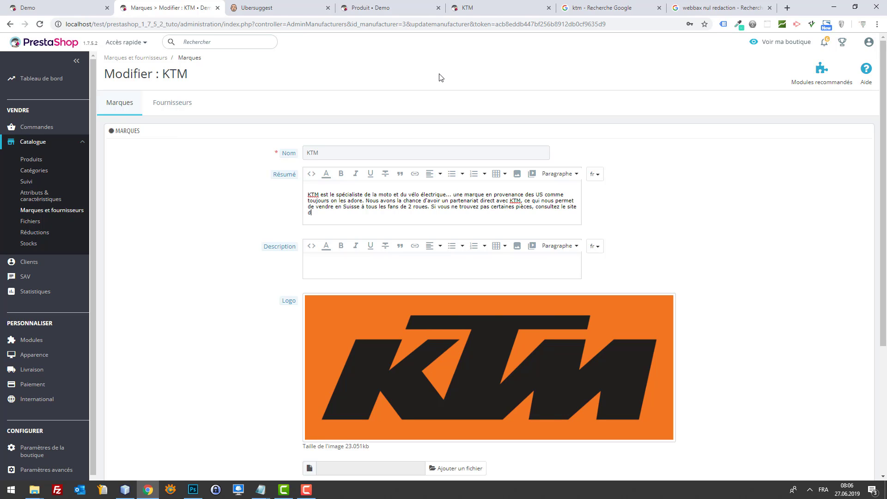
type(" officiel")
type("el de KTM ")
type("et nous vous")
type(" v")
key("BackSpace")
key("BackSpace")
key("BackSpace")
key("BackSpace")
type("passerons commandes pouv s")
key("BackSpace")
key("BackSpace")
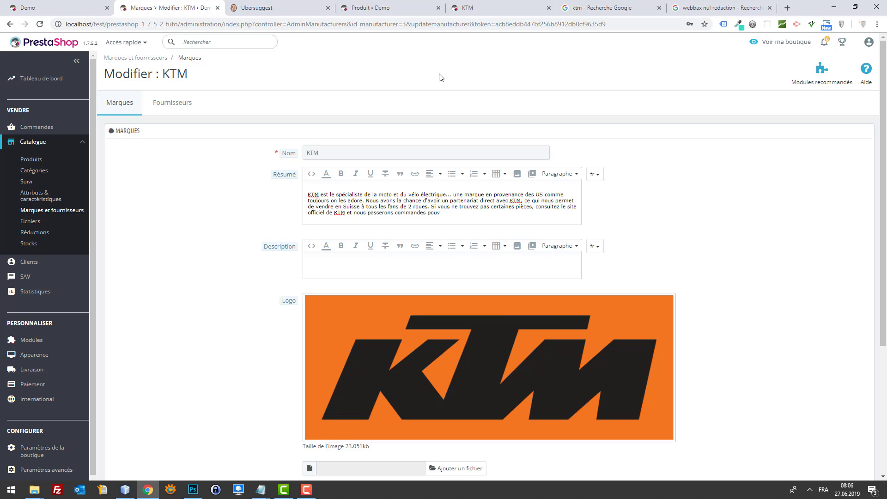
type("ous.")
Insert ", prenez la référence" after "site officiel de KTM" in the summary's last sentence.
type(", ")
type("prenez la référe")
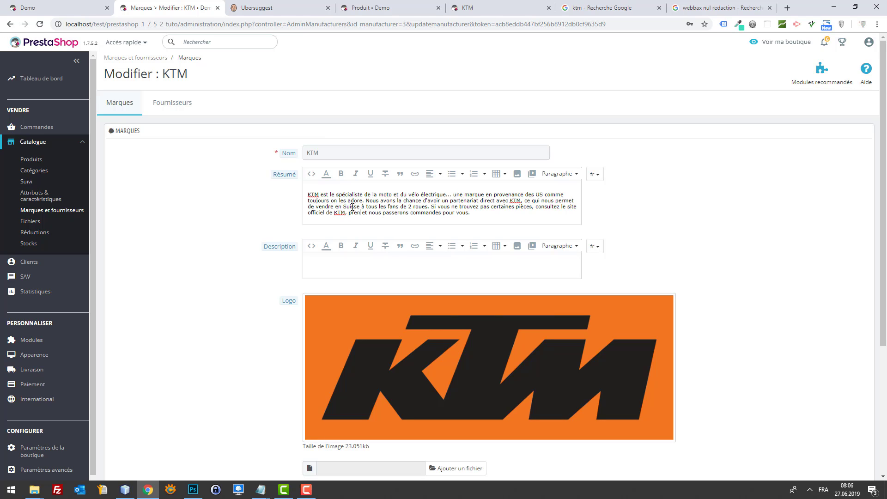
type("nce")
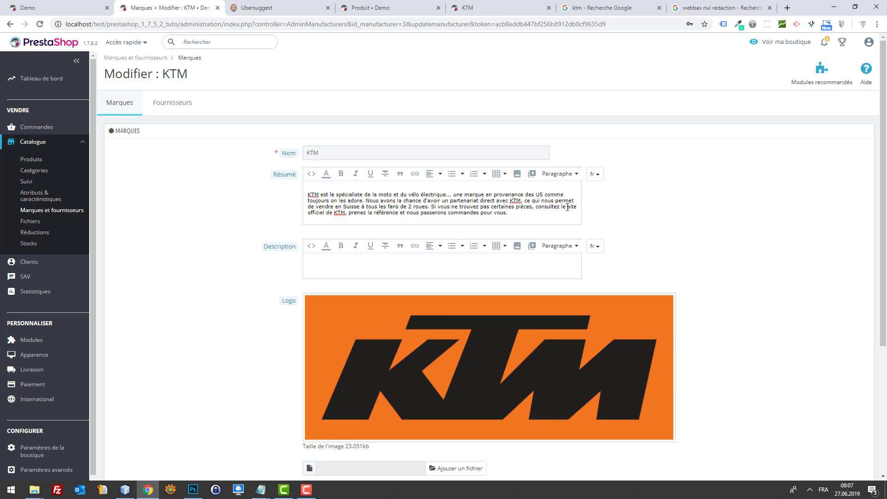
Start inserting a link on "site officiel de KTM" in the summary and copy the address of KTM's official site found through Google.
left_click_drag(567, 207, 346, 214)
left_click(415, 174)
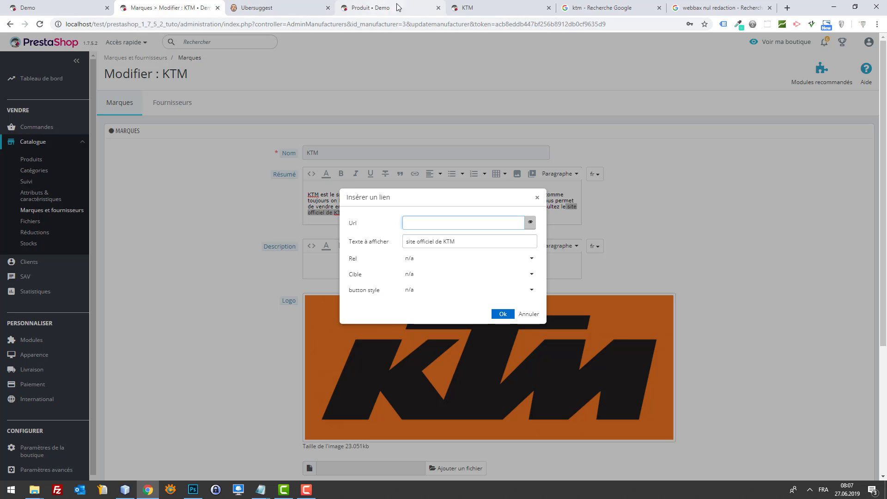
left_click(464, 8)
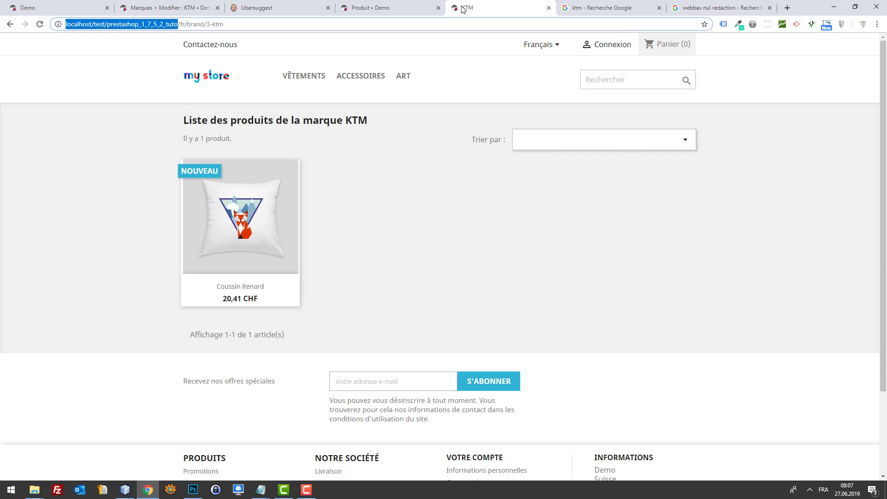
left_click(595, 6)
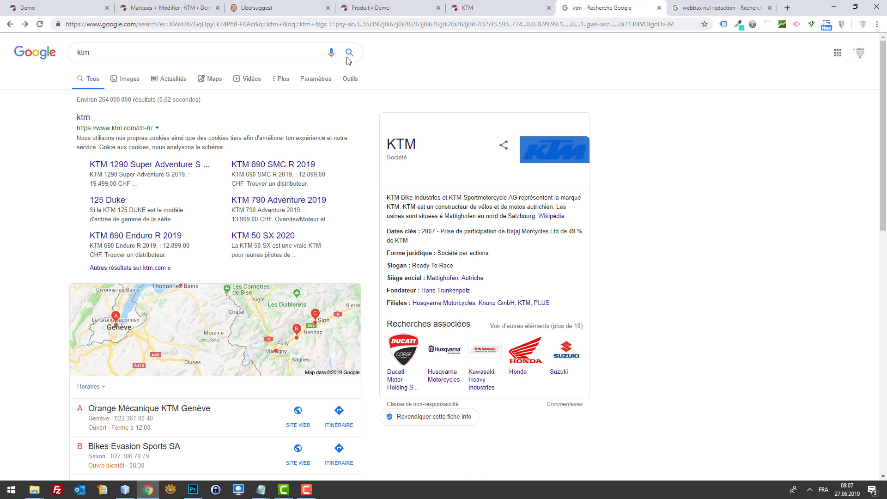
left_click(86, 117)
left_click(138, 25)
key("ctrl+c")
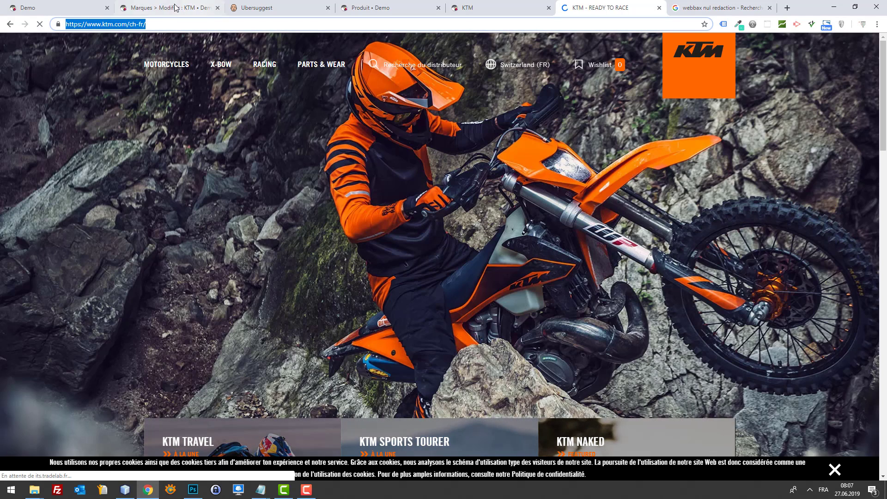
left_click(171, 8)
left_click(245, 6)
left_click(175, 8)
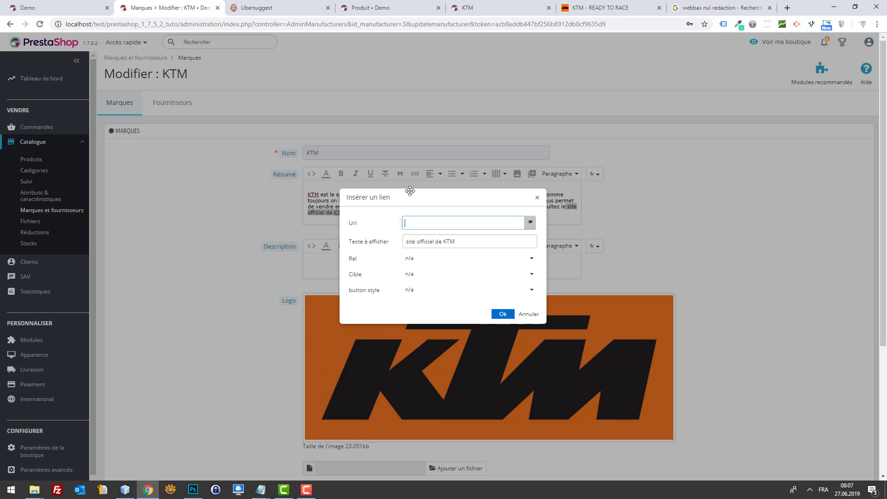
key("ctrl+v")
Set the link's target to "Nouvelle fenêtre", insert it without a Rel value and save the KTM brand.
left_click(497, 261)
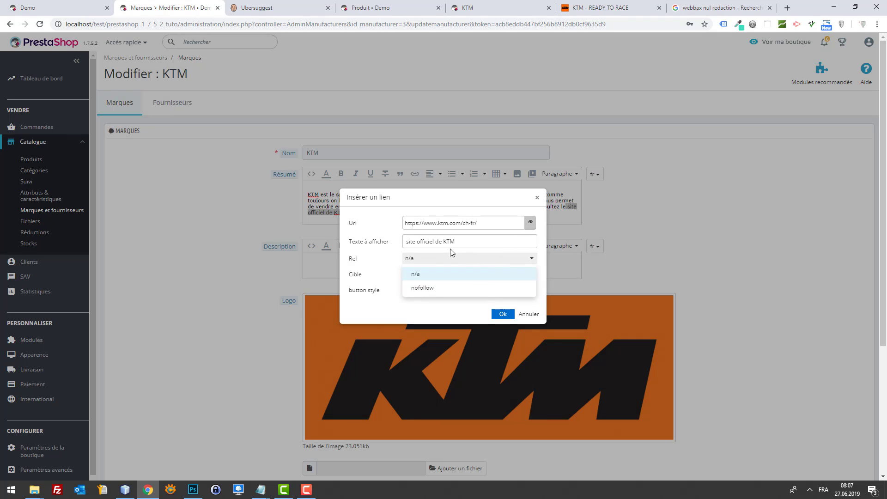
left_click(392, 259)
left_click(431, 275)
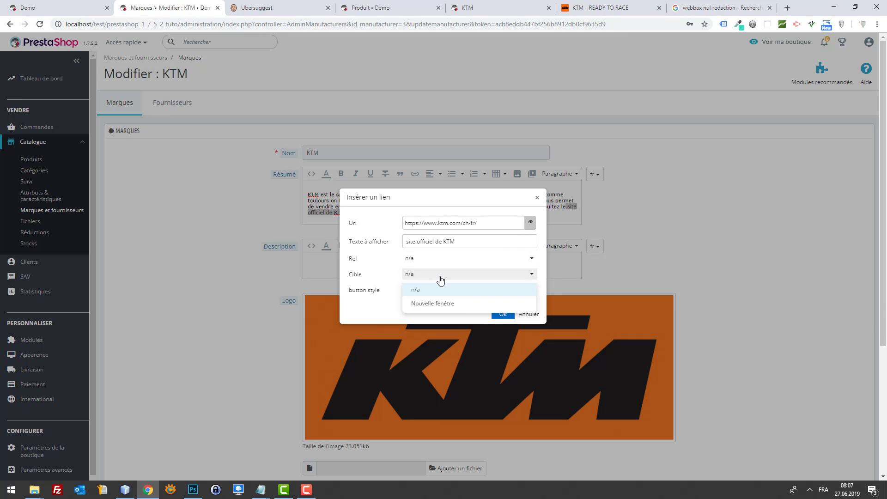
left_click(462, 305)
left_click(505, 316)
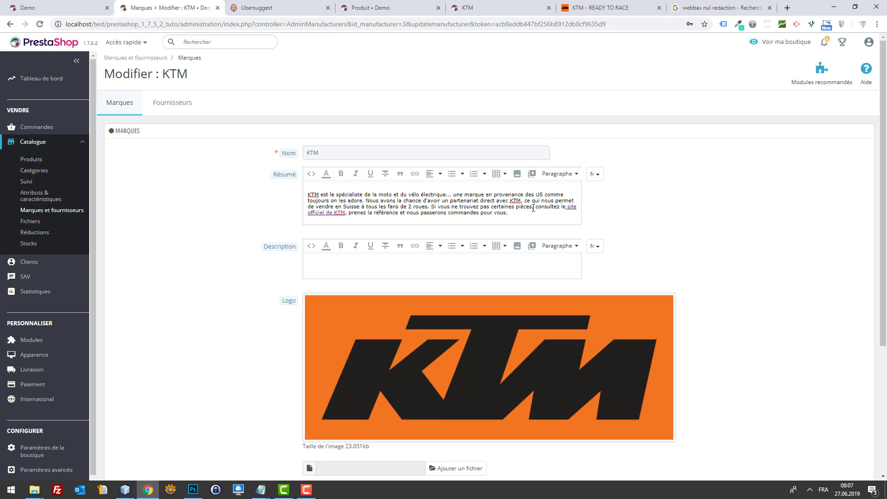
scroll(604, 214, "down", 4)
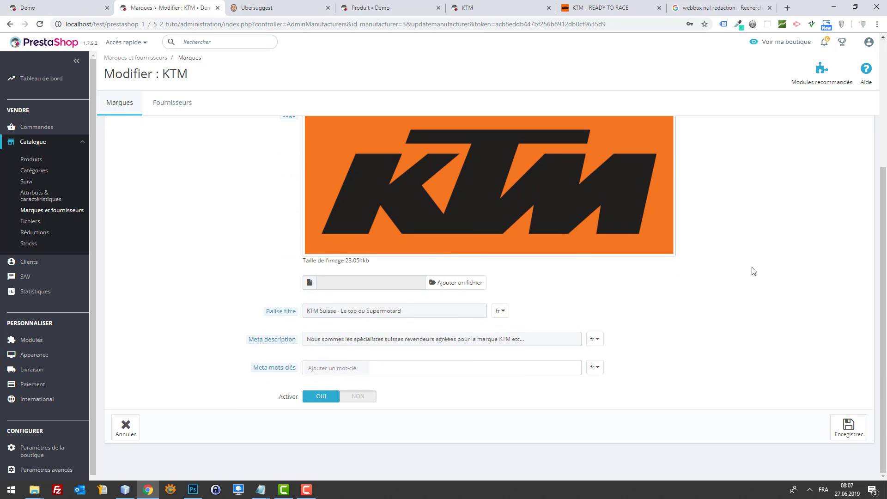
left_click(841, 423)
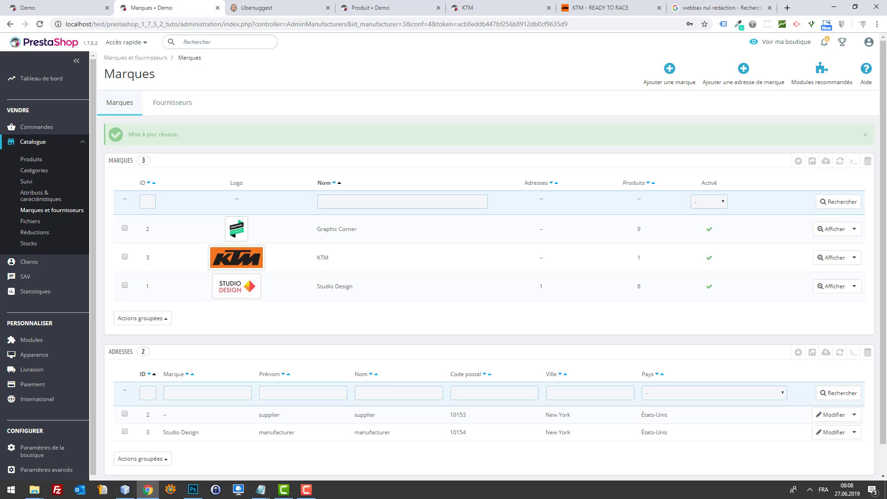
Look over the storefront home page, including its slider and popular products.
left_click(55, 8)
left_click(142, 6)
left_click(55, 7)
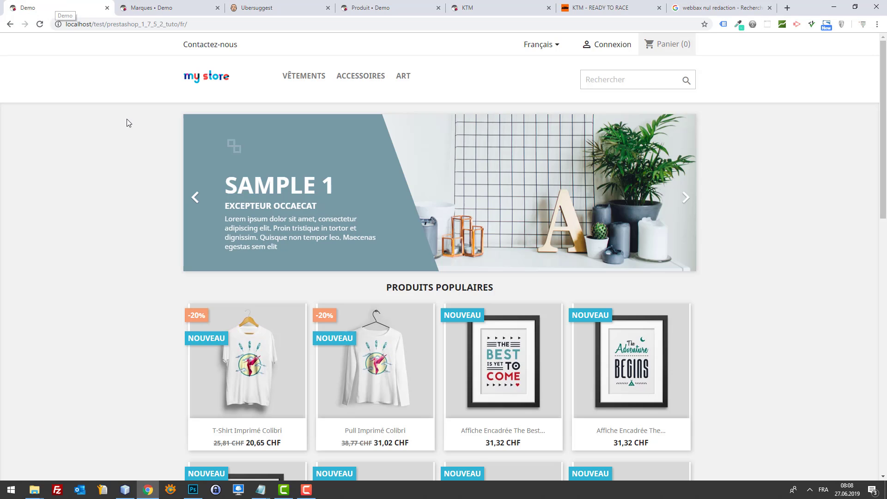
scroll(164, 194, "down", 8)
scroll(243, 213, "up", 5)
scroll(243, 213, "up", 3)
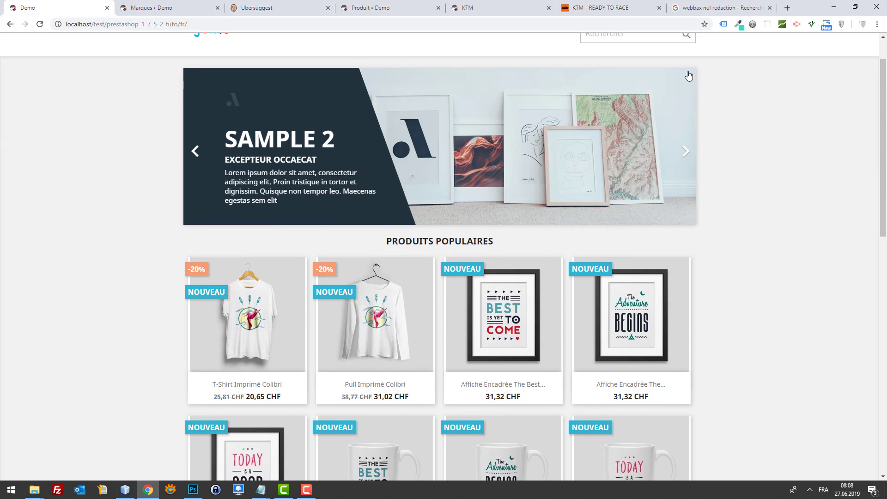
left_click(877, 27)
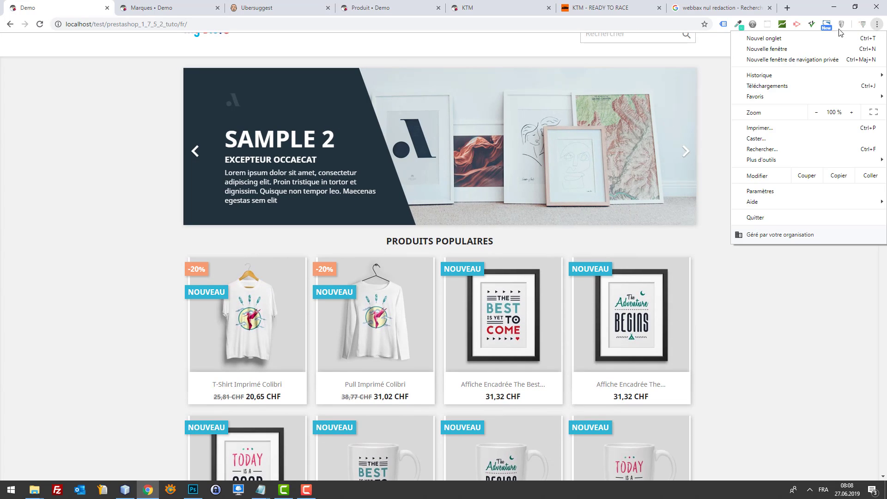
left_click(107, 115)
View the Coussin Renard product page and follow the brand link in its product details to the KTM page.
left_click(369, 7)
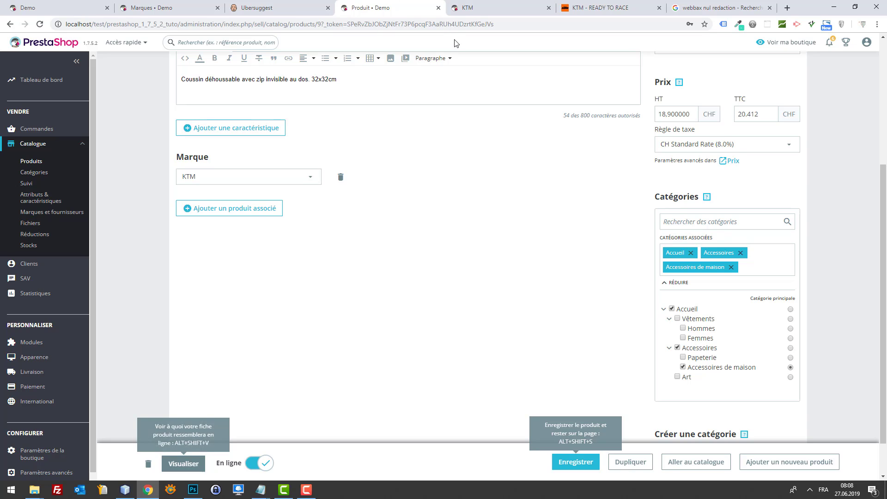
left_click(483, 8)
left_click(254, 181)
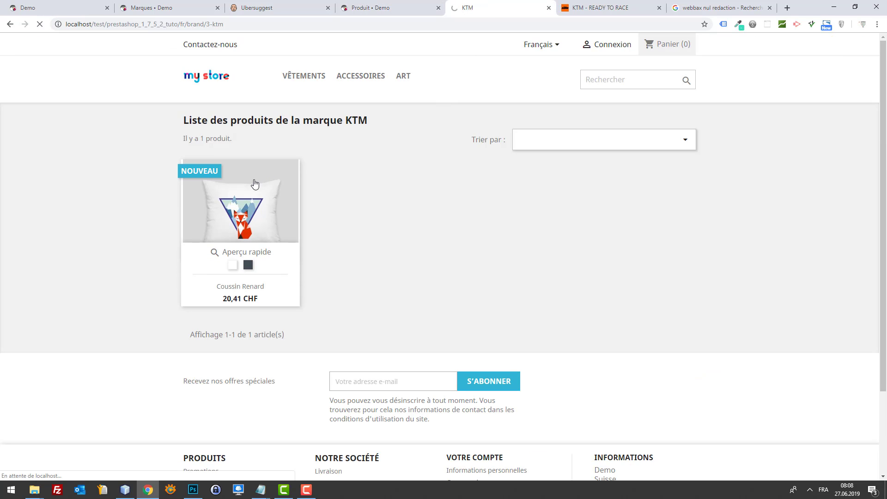
scroll(499, 198, "down", 7)
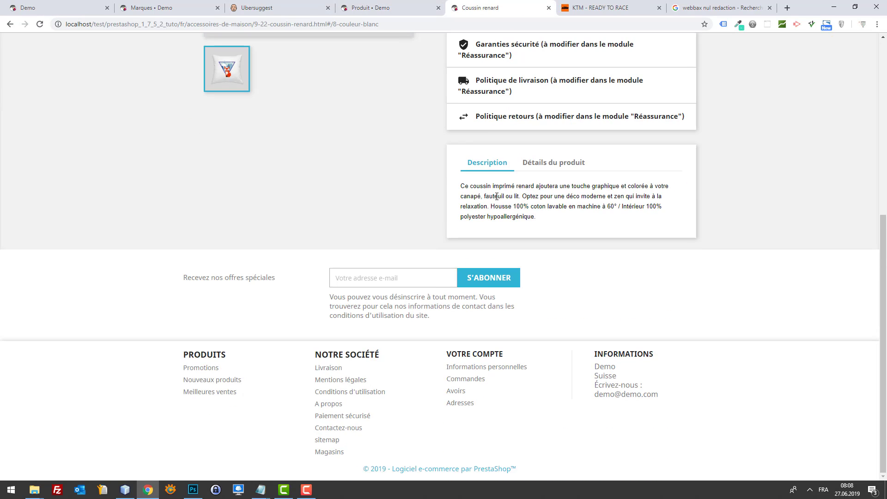
scroll(500, 199, "up", 6)
scroll(503, 199, "down", 3)
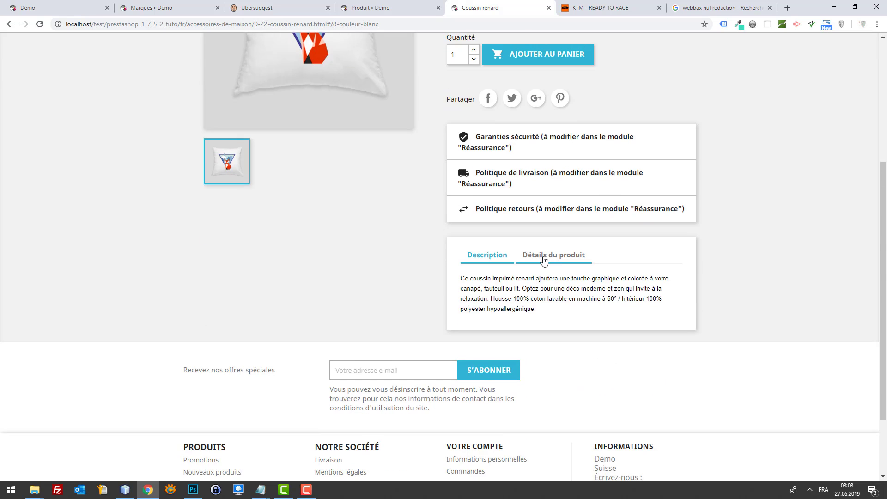
left_click(546, 256)
left_click(475, 284)
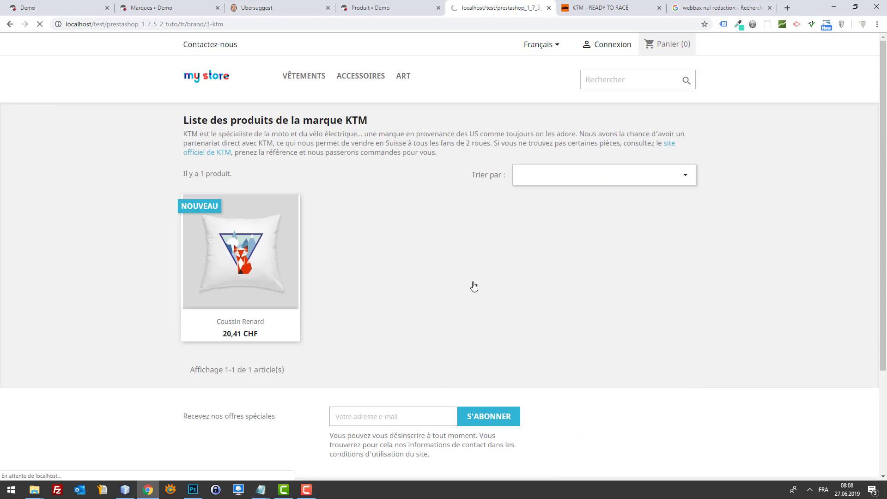
Check the heading and linked summary text on the storefront's KTM brand page.
left_click_drag(455, 153, 184, 143)
left_click(388, 176)
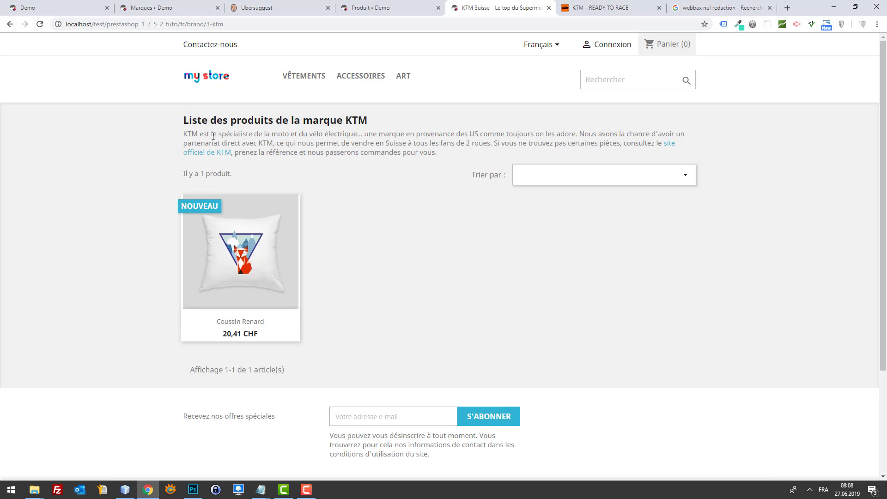
left_click_drag(170, 120, 454, 143)
left_click(393, 152)
Search the KTM page's source code for "tit", check its title and meta description, and close the source.
right_click(109, 147)
left_click(178, 256)
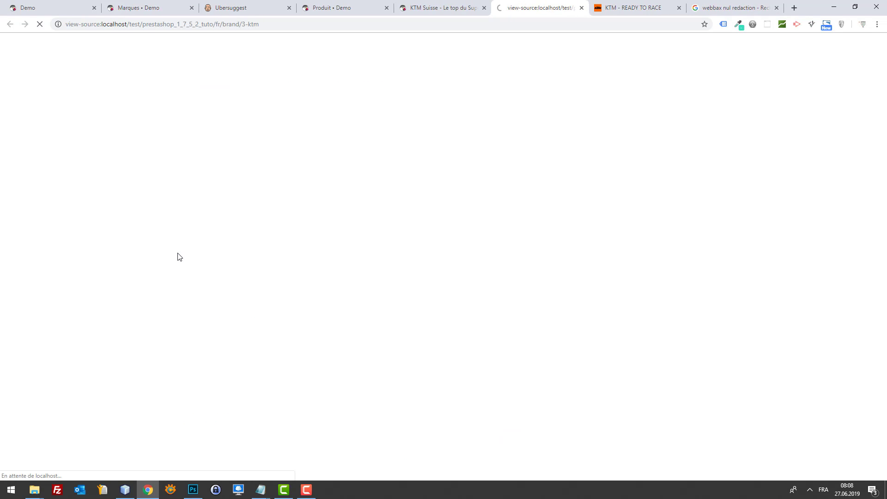
key("ctrl+f")
type("tit")
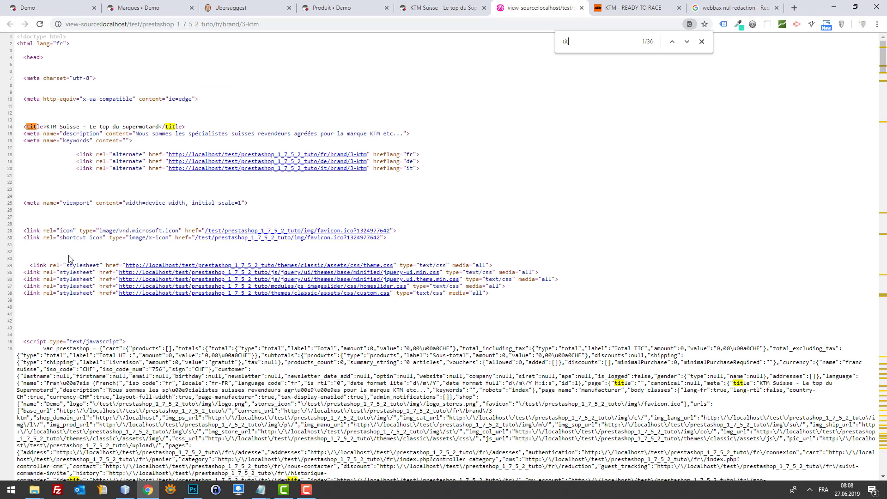
left_click_drag(47, 126, 404, 134)
left_click(481, 137)
key("ctrl+w")
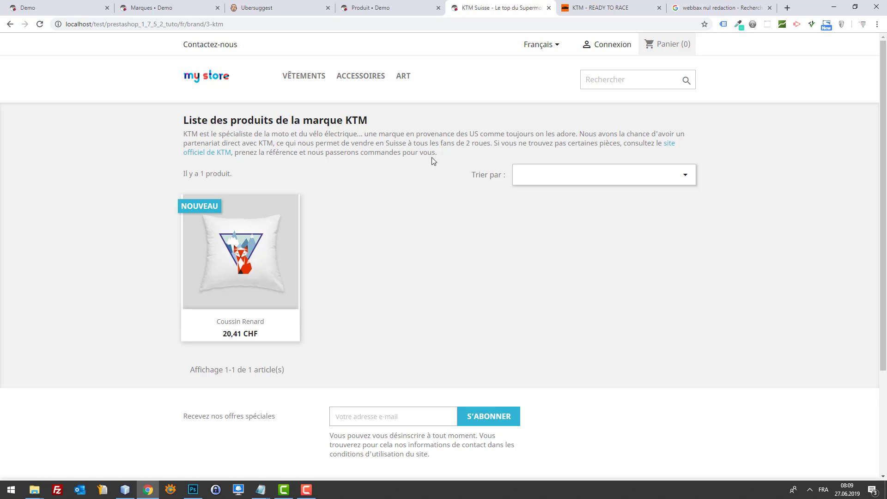
Examine the layout of the KTM brand page, including the summary text, product count and product listing.
double_click(380, 144)
left_click(349, 150)
left_click_drag(470, 143, 185, 143)
left_click(452, 155)
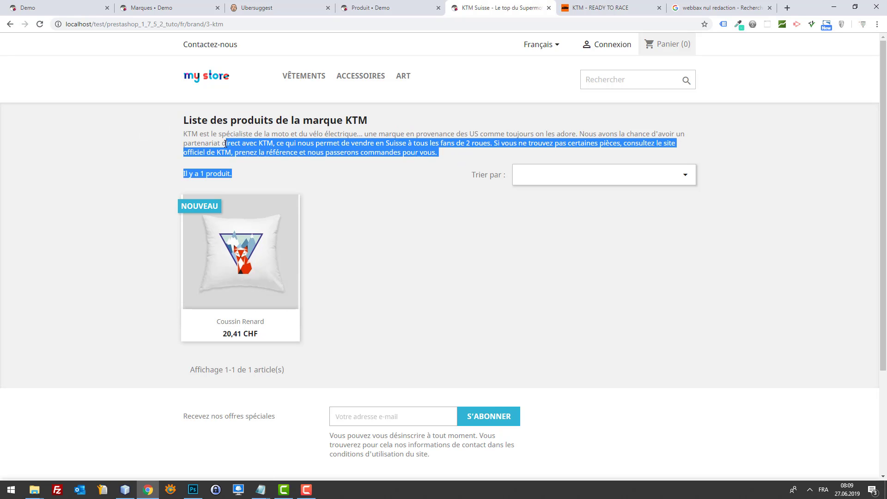
left_click_drag(460, 156, 145, 139)
left_click_drag(159, 173, 337, 183)
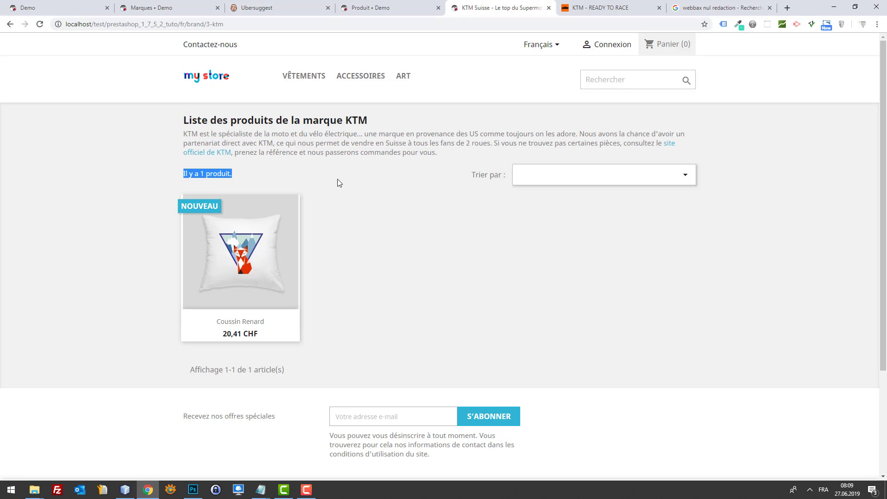
double_click(425, 205)
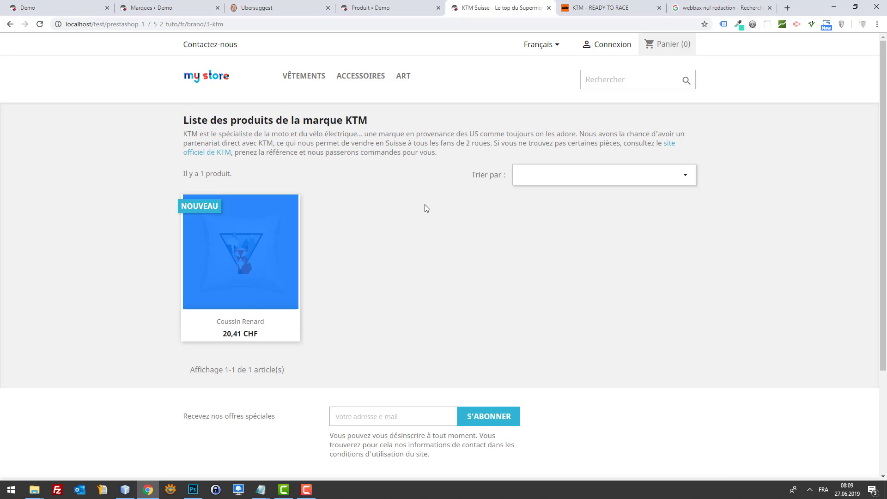
left_click(426, 205)
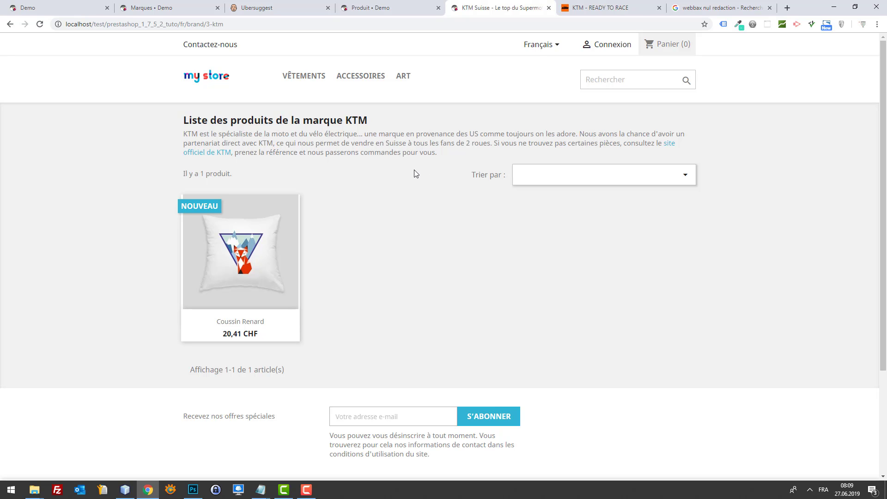
left_click_drag(414, 160, 358, 137)
left_click(357, 139)
left_click_drag(448, 152, 157, 134)
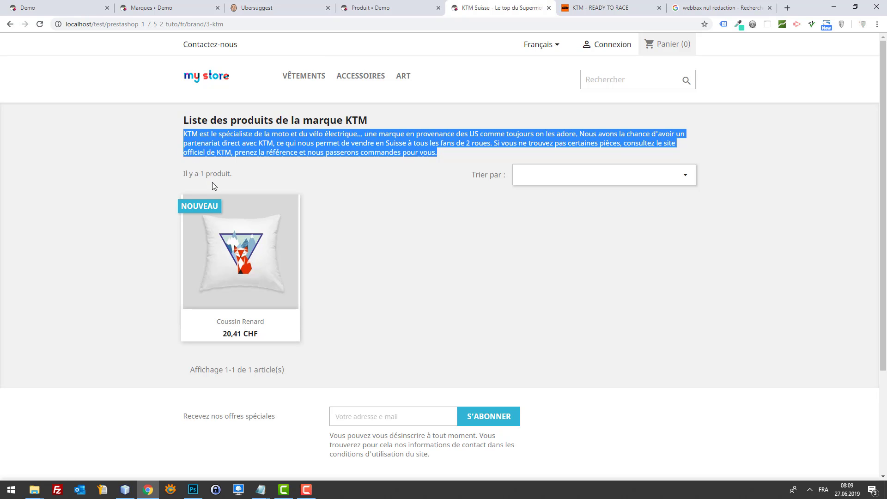
left_click(376, 198)
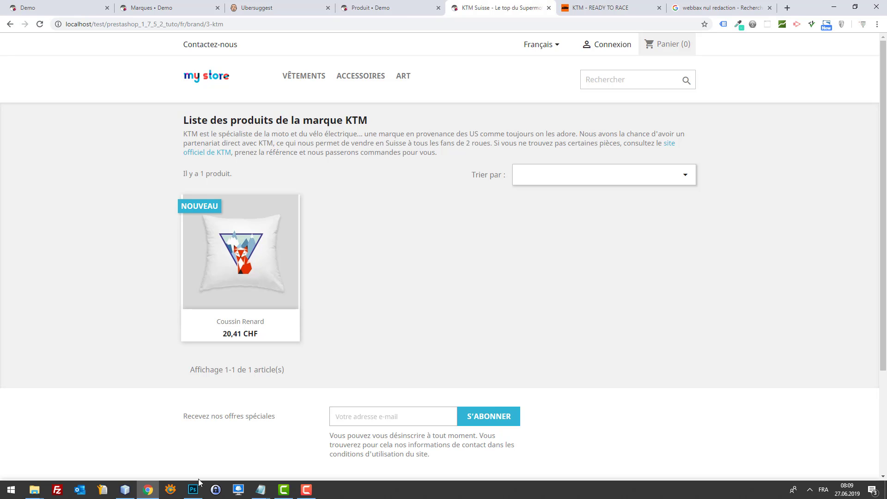
Switch to Photoshop and hide the KTM logo and Calque 1 layers in manufacturer.psd.
mouse_move(197, 492)
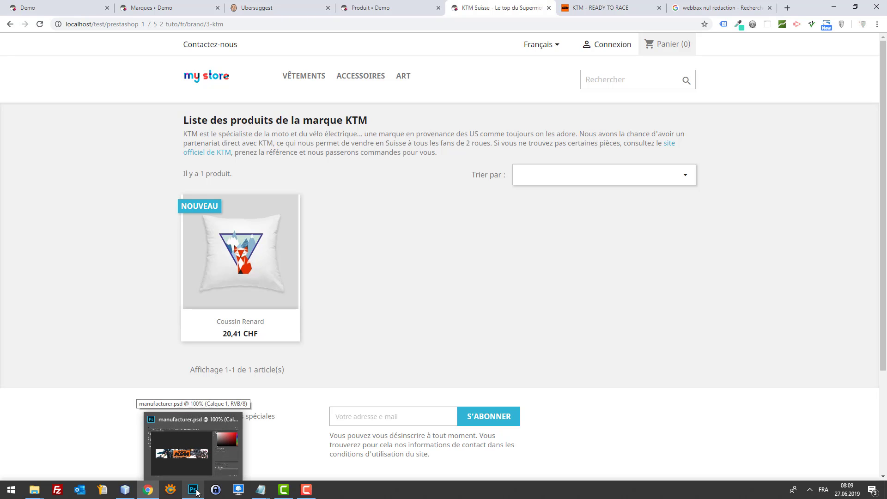
left_click(197, 493)
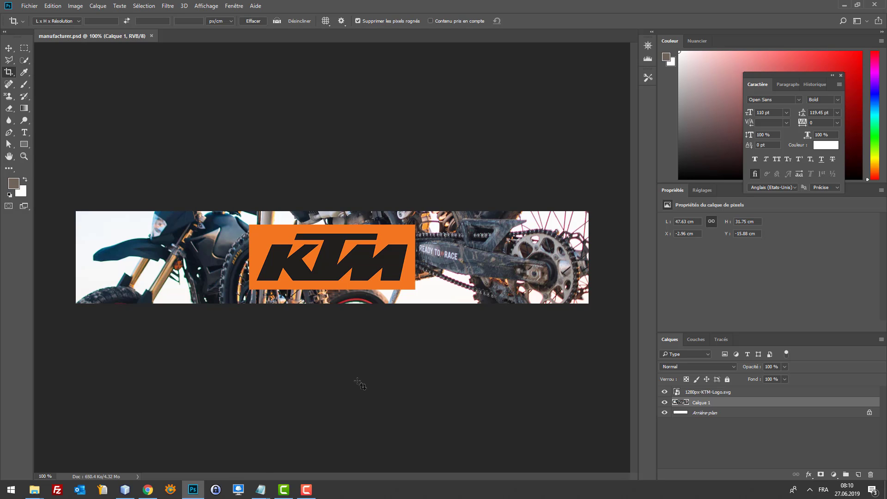
left_click(666, 393)
left_click(665, 402)
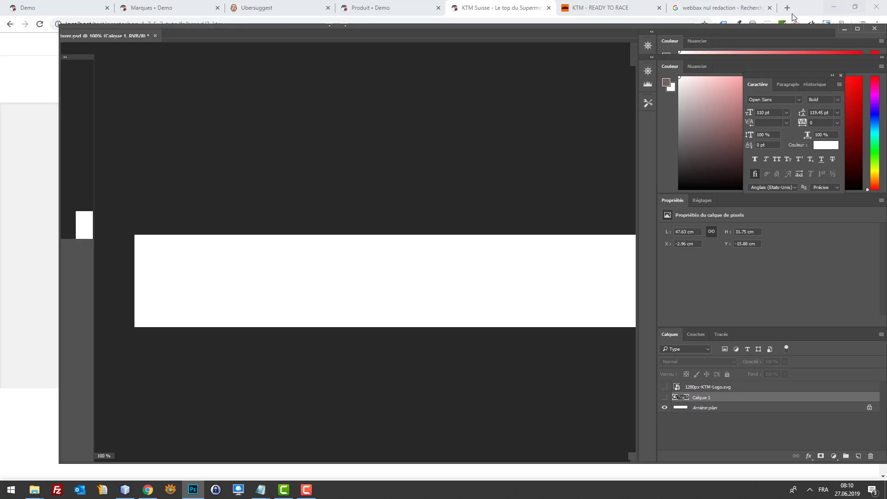
left_click(858, 5)
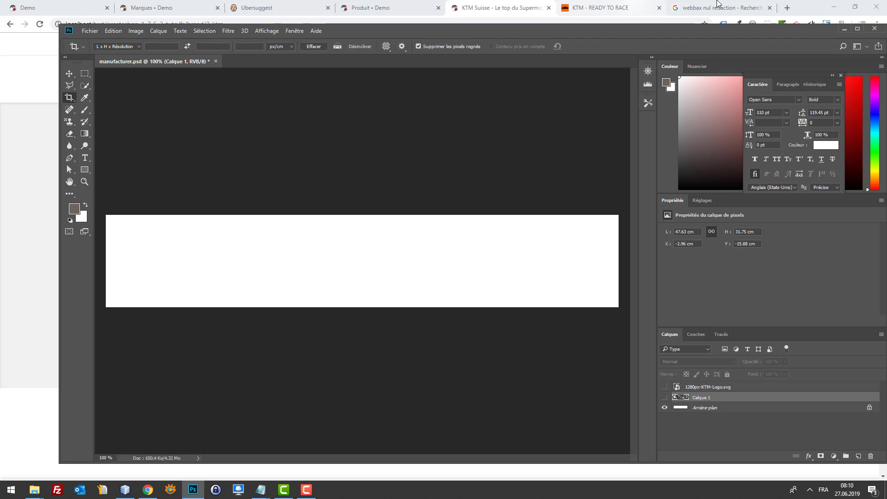
Switch to Chrome and open unsplash.com in a new tab.
left_click(831, 7)
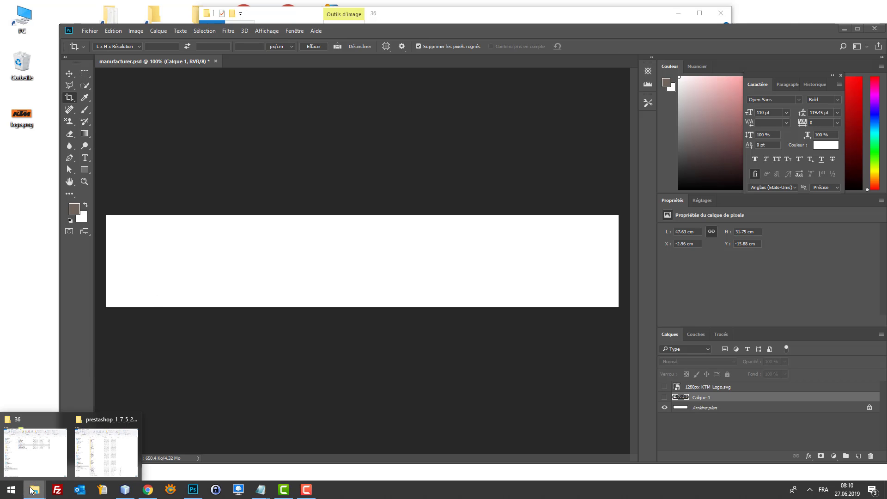
left_click(148, 490)
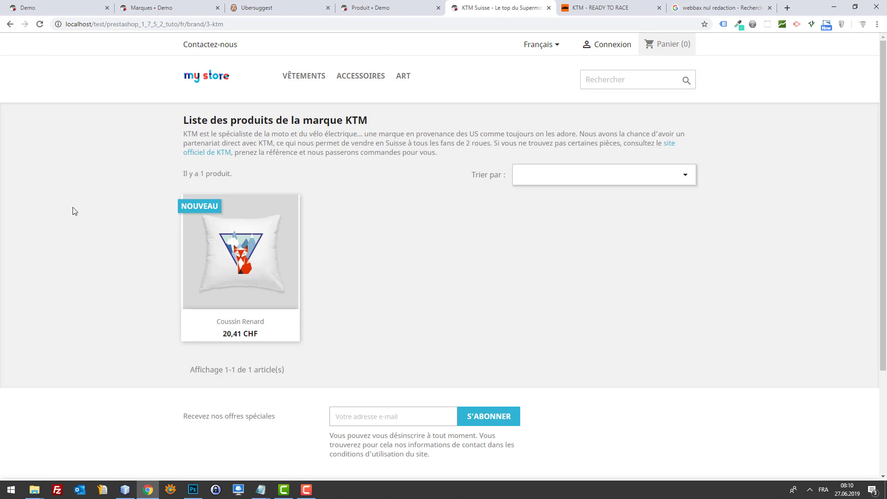
key("ctrl+t")
type("up")
key("BackSpace")
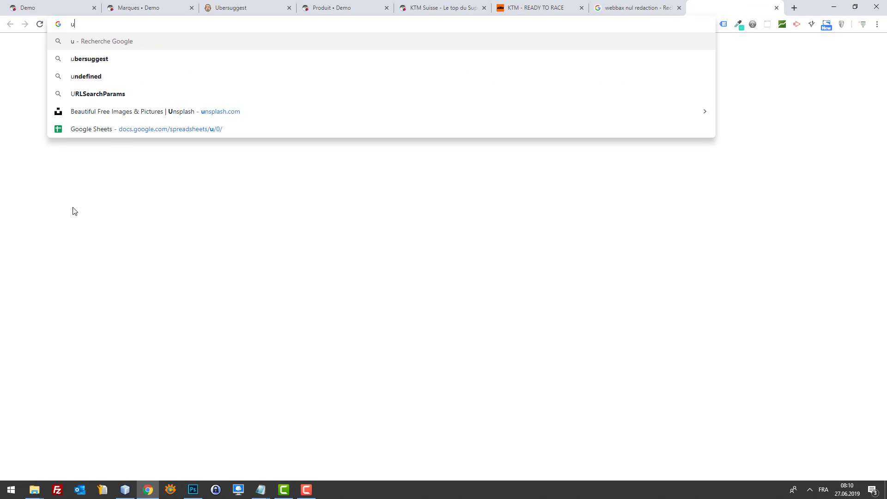
type("nsplash.com")
key("Return")
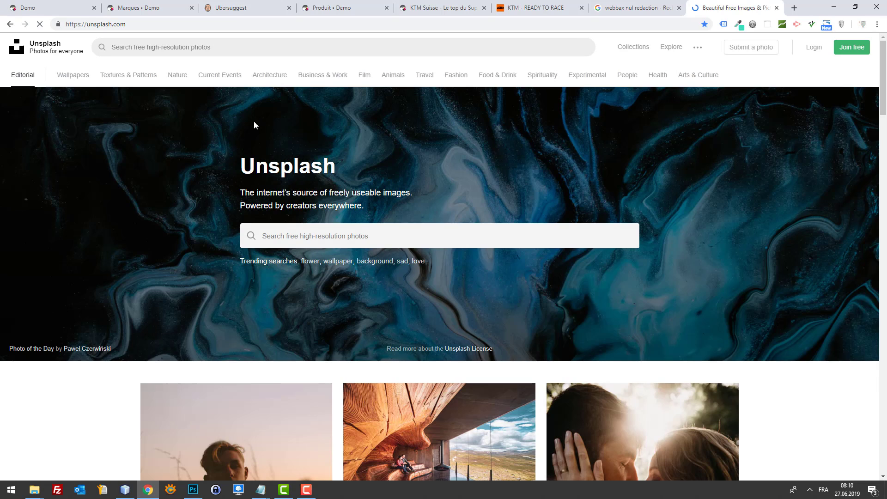
Search Unsplash for "moto" and browse the motorcycle photos for a possible banner background.
left_click(347, 228)
type("moto")
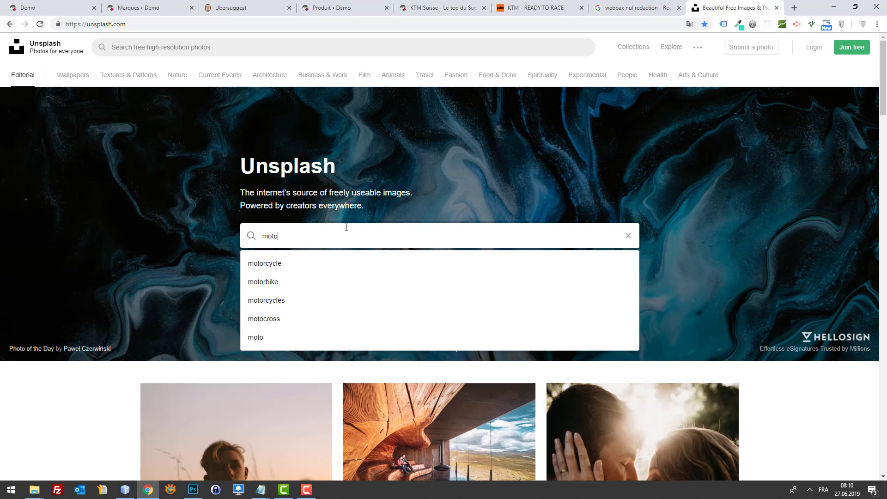
key("Return")
scroll(611, 241, "down", 8)
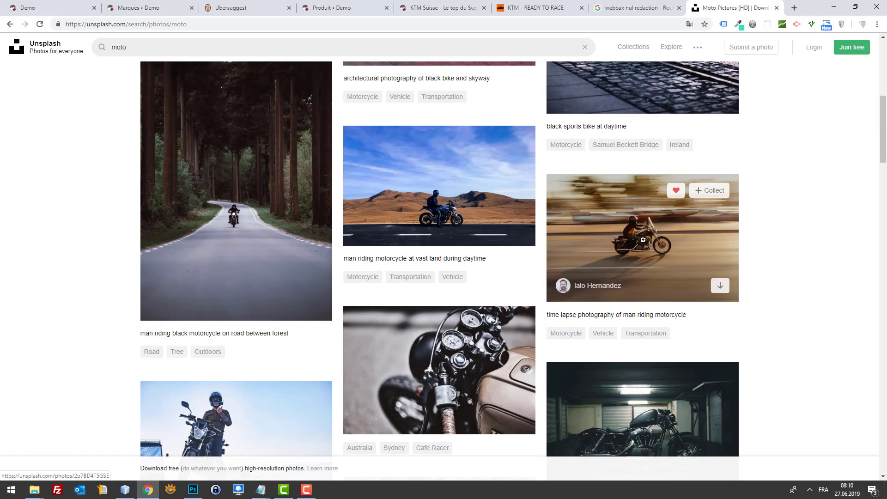
scroll(200, 74, "up", 8)
left_click(196, 49)
scroll(342, 129, "down", 15)
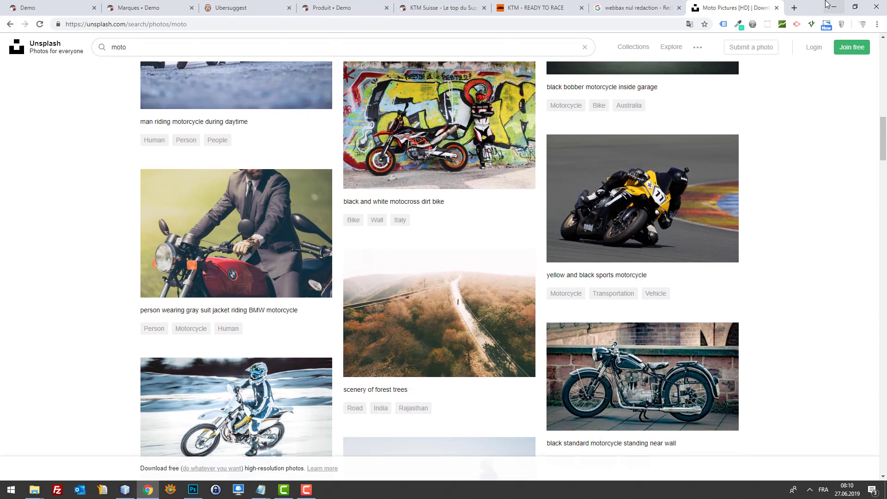
Place bg.jpg from folder 36 into manufacturer.psd in Photoshop, enlarge it to cover the full canvas width and reposition it vertically.
left_click(831, 6)
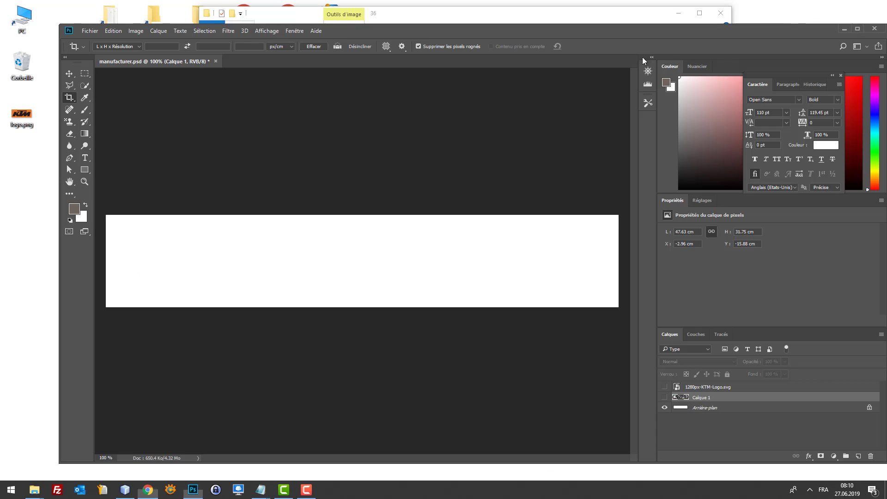
mouse_move(37, 488)
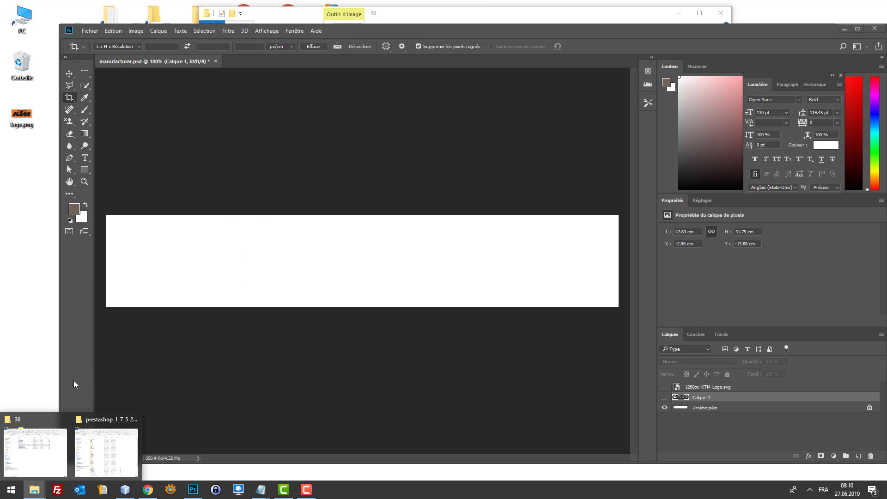
left_click(35, 451)
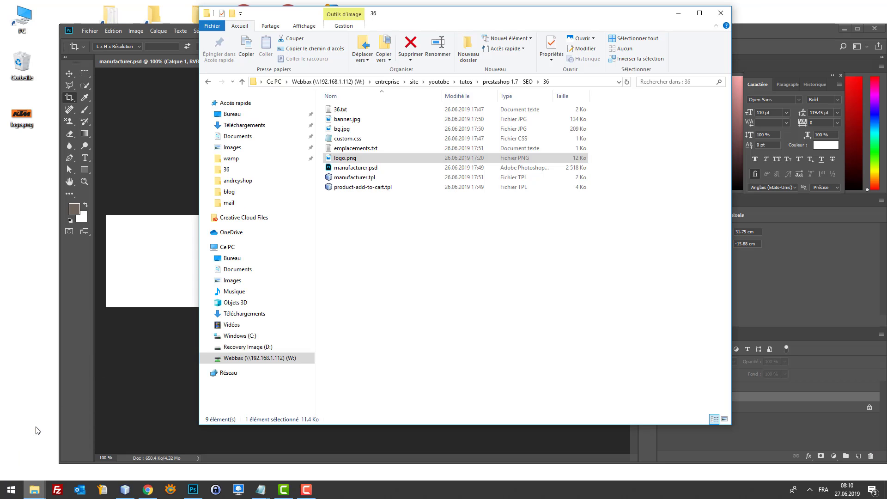
left_click(343, 131)
left_click_drag(343, 131, 174, 247)
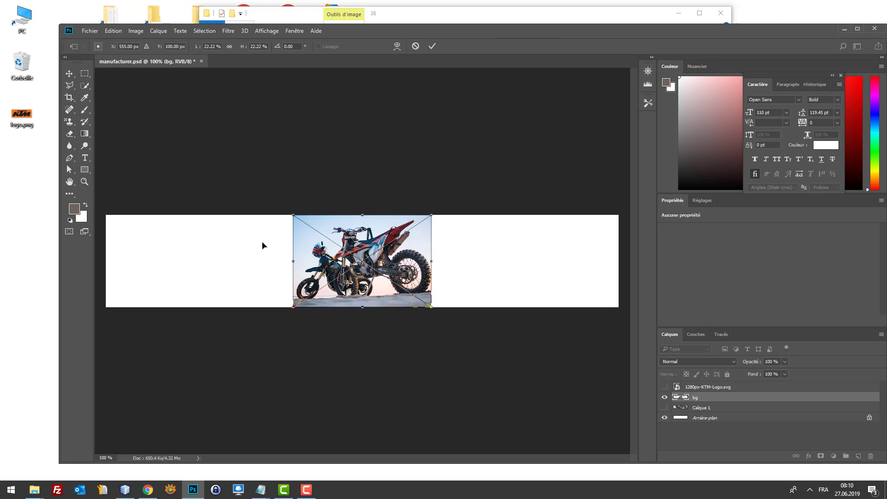
left_click_drag(347, 272, 155, 218)
left_click_drag(237, 253, 621, 402)
left_click_drag(519, 362, 529, 284)
key("Return")
Place logo.png from folder 36 into the banner, shrink it to about 11.8 × 4.6 cm and center it over the photo.
mouse_move(40, 491)
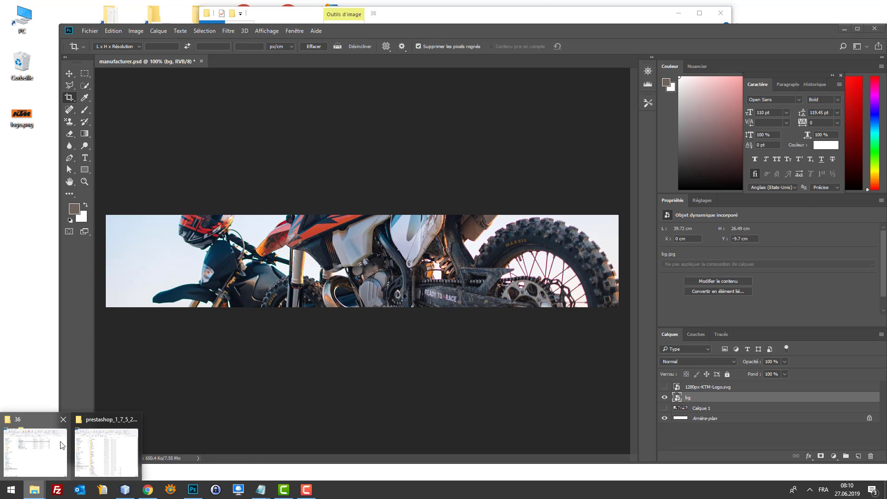
left_click(60, 446)
left_click_drag(352, 159, 132, 222)
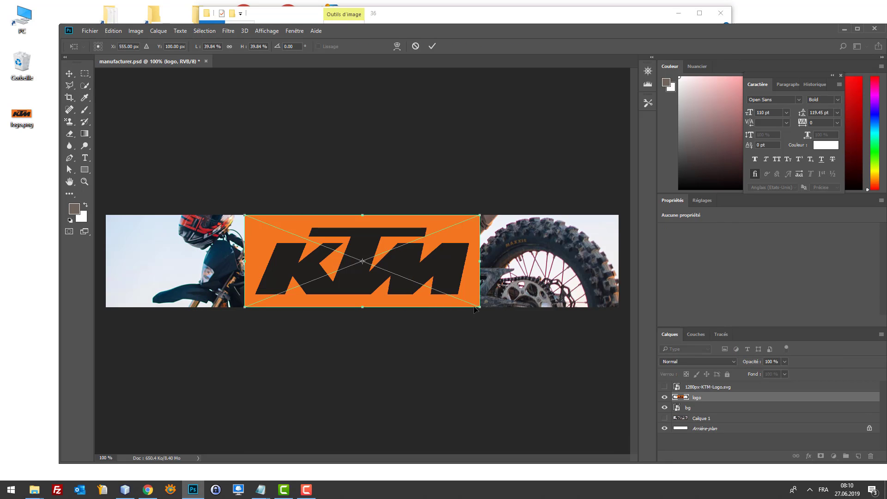
left_click_drag(479, 307, 399, 275)
left_click_drag(312, 253, 346, 264)
key("Return")
key("c")
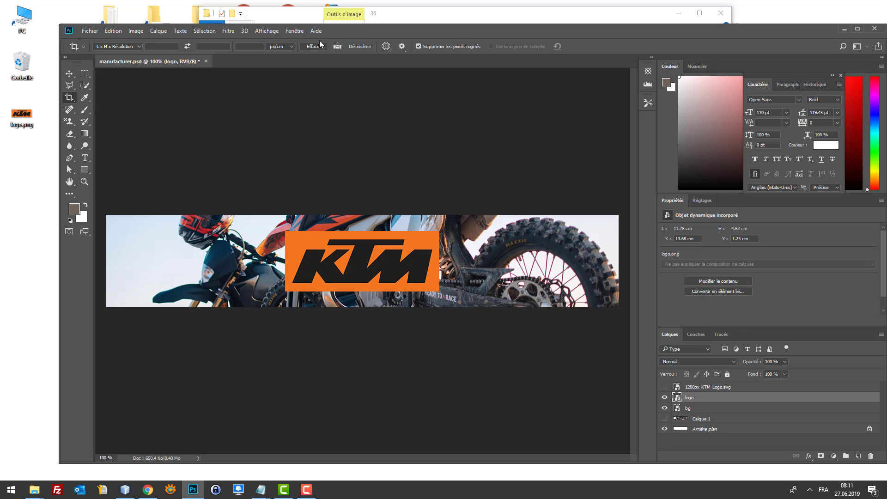
Show the document history and revert manufacturer.psd to its initial snapshot.
left_click(267, 31)
mouse_move(300, 33)
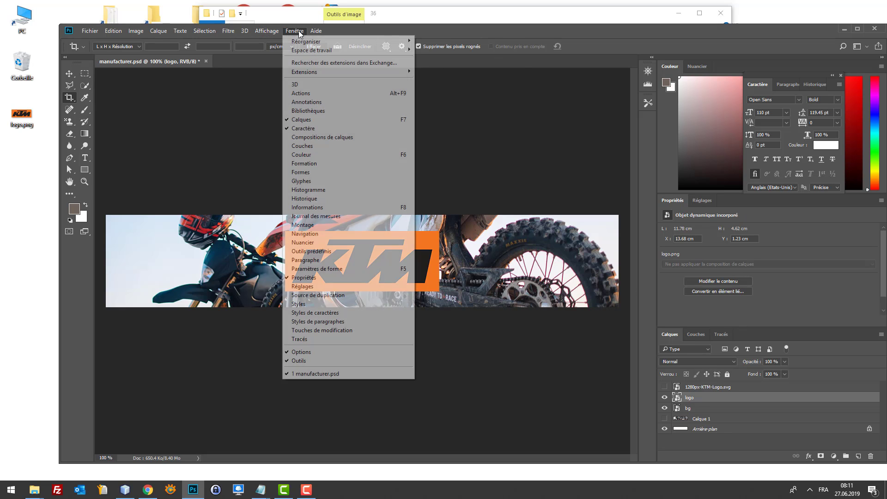
left_click(333, 198)
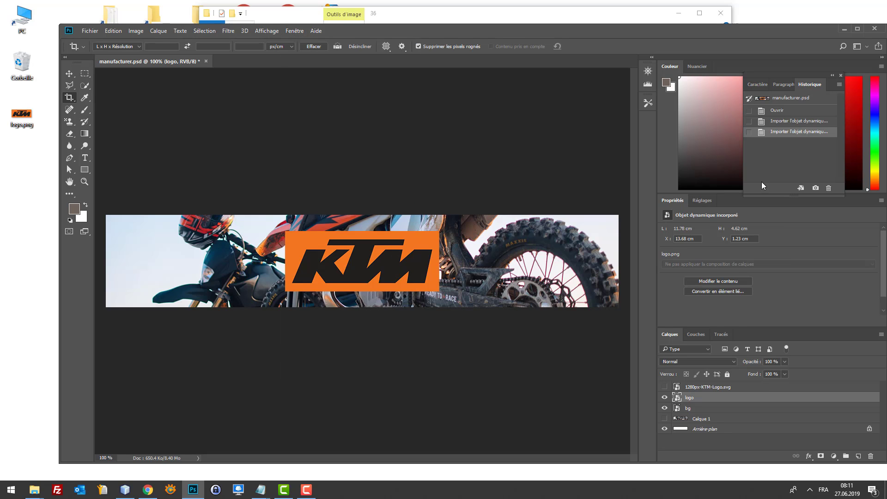
left_click(782, 99)
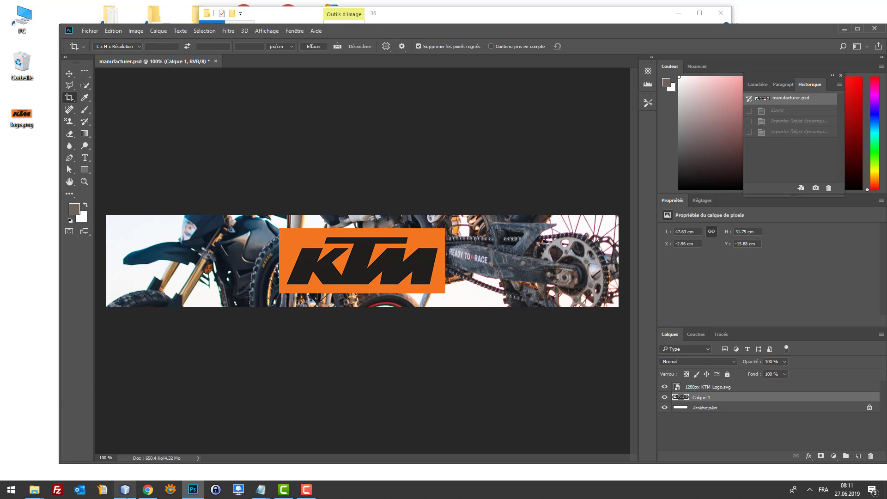
Switch to NetBeans and open manufacturer.tpl from themes/classic/templates/catalog/listing in the prestashop_1_7_5_2_tuto project.
left_click(125, 490)
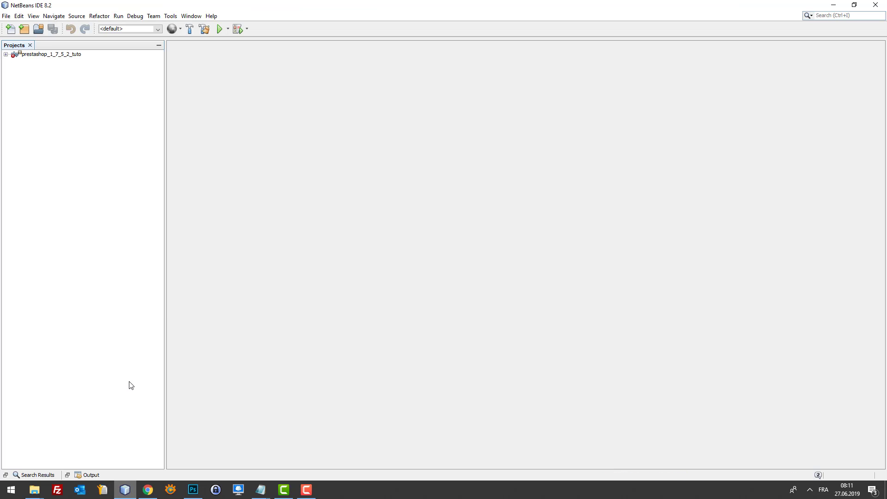
left_click(5, 55)
left_click(15, 62)
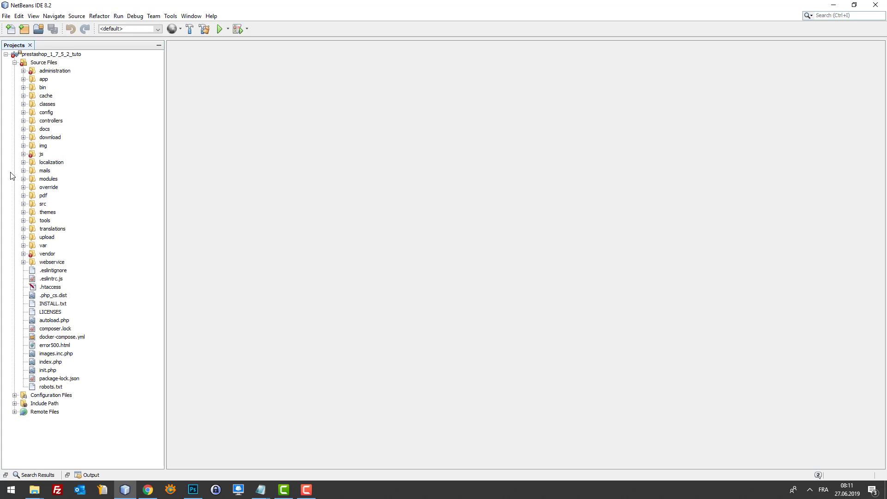
key("alt+Tab")
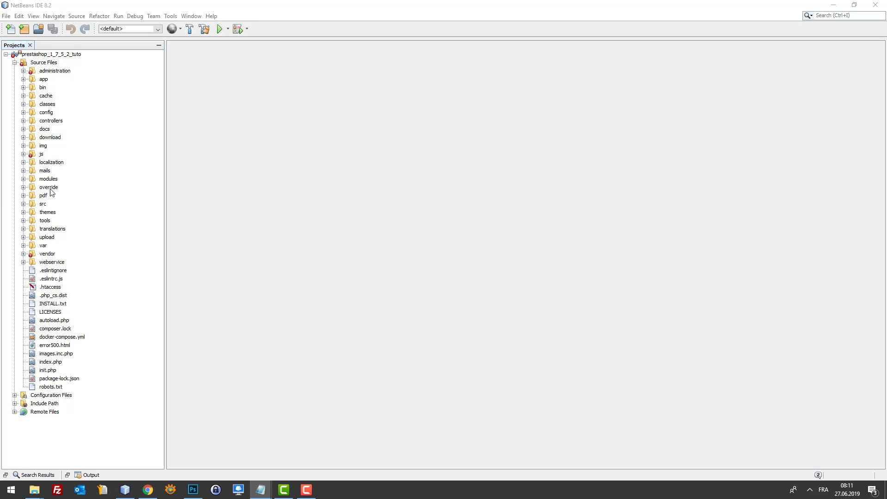
left_click(23, 213)
left_click(32, 229)
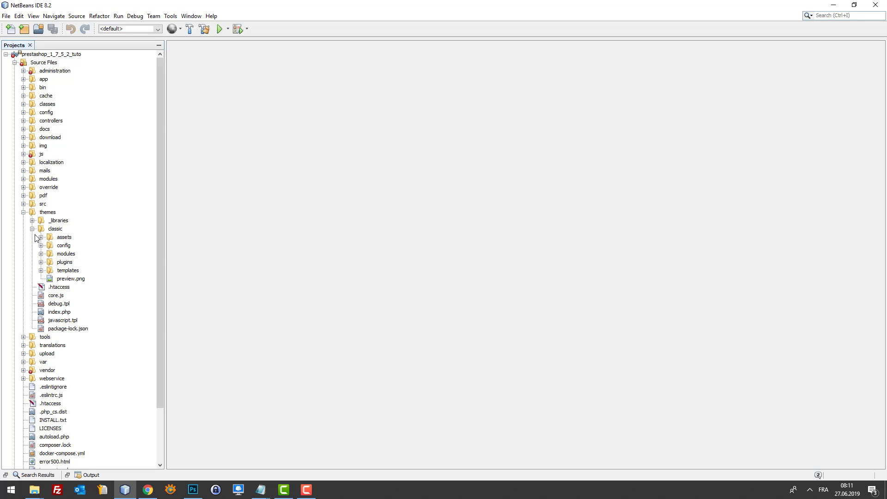
left_click(41, 270)
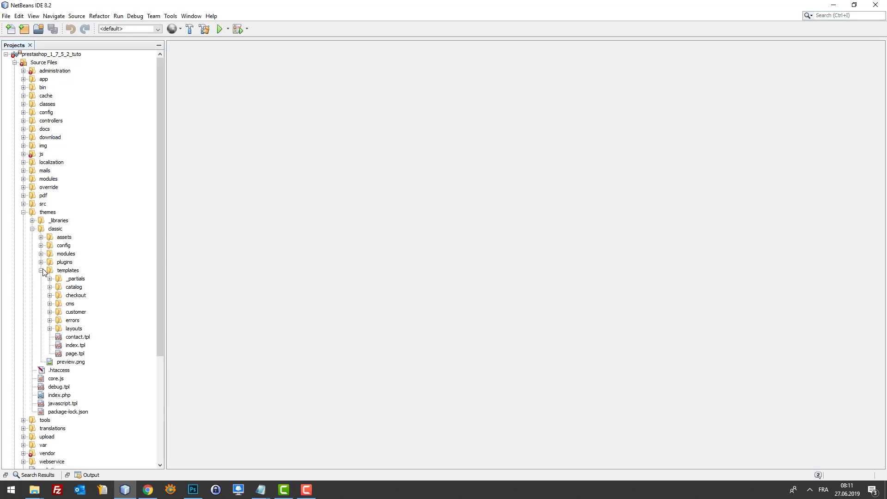
left_click(50, 287)
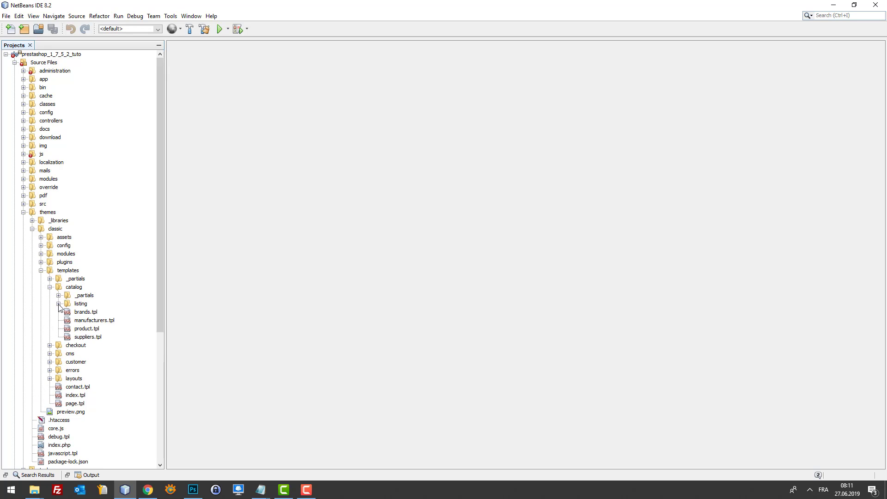
left_click(58, 304)
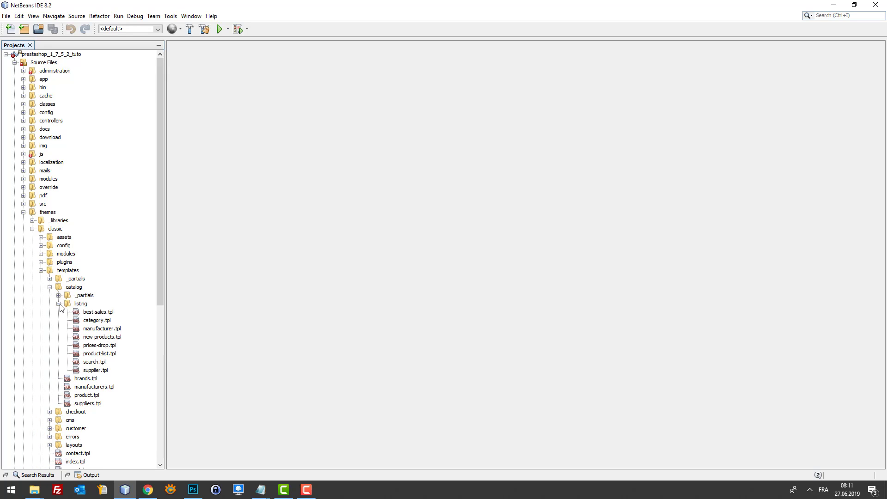
left_click(102, 329)
double_click(102, 329)
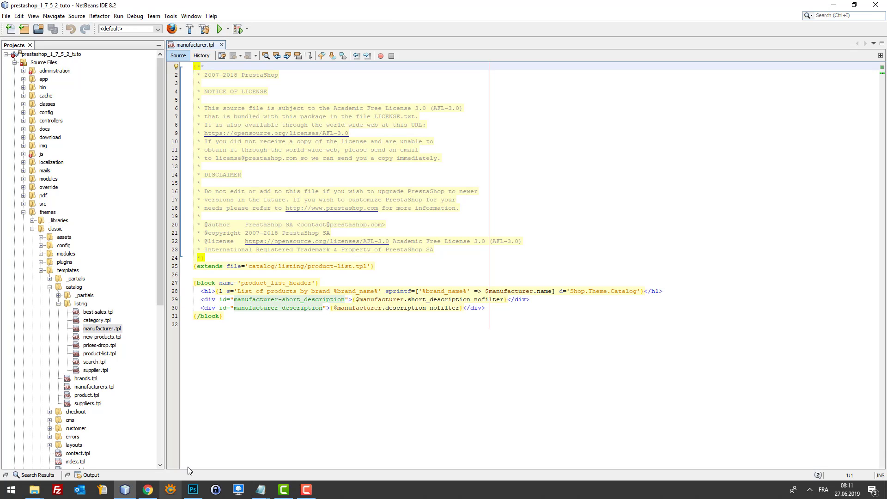
Insert a test line "sss" directly below the opening product_list_header block tag in manufacturer.tpl and save the file.
left_click(347, 287)
left_click(337, 284)
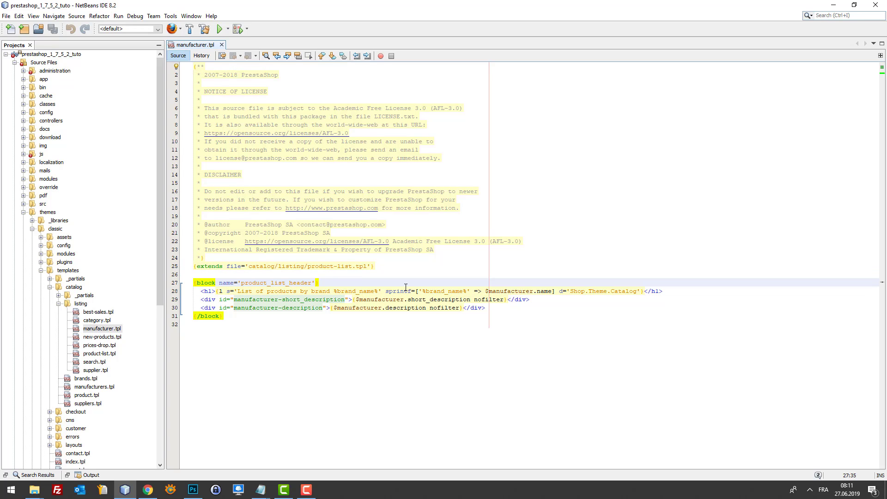
key("Return")
type("sss")
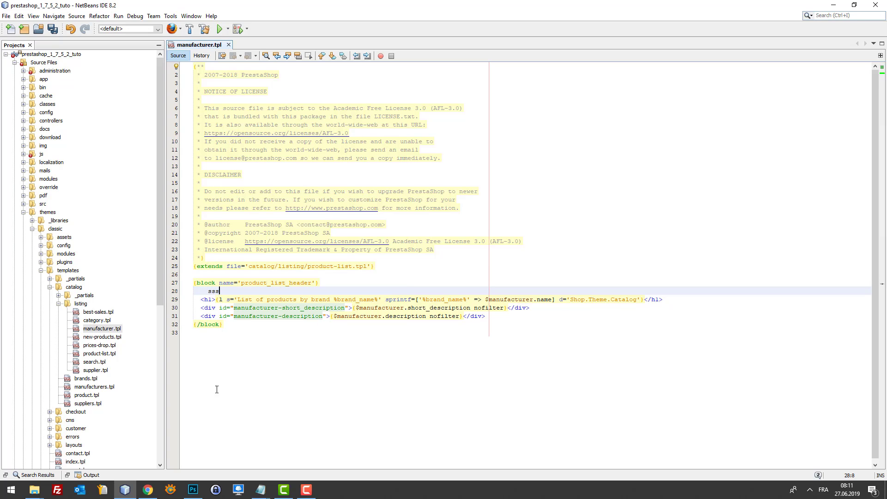
key("ctrl+s")
Switch to Chrome, close the Unsplash, Google and official KTM tabs, and reload the storefront's KTM brand page to check the test text.
key("alt+Tab")
left_click(70, 5)
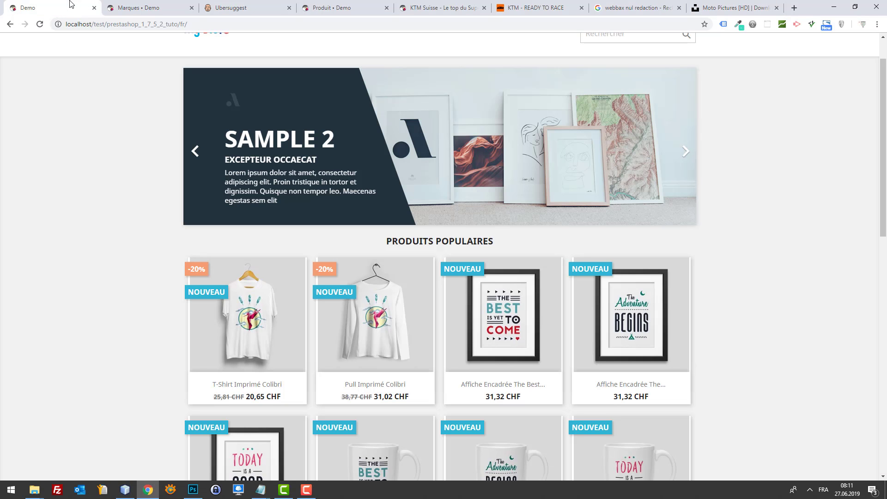
left_click(529, 6)
key("ctrl+w")
key("ctrl+w")
key("ctrl+w")
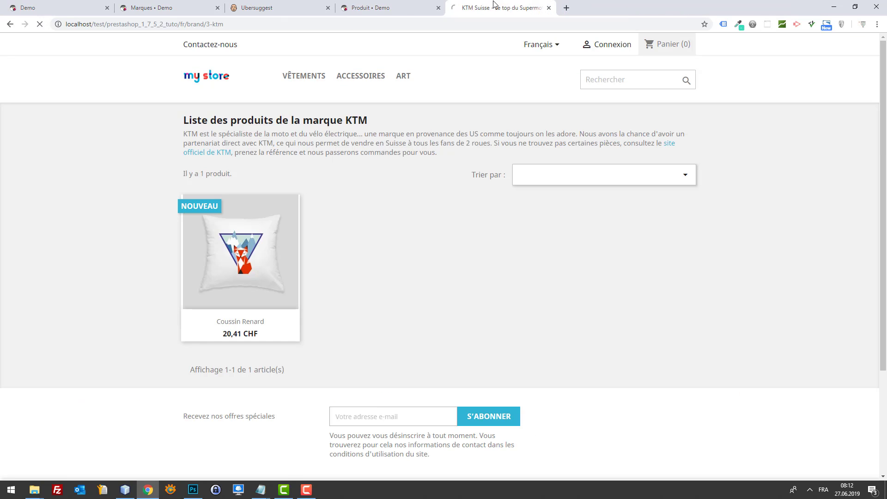
key("F5")
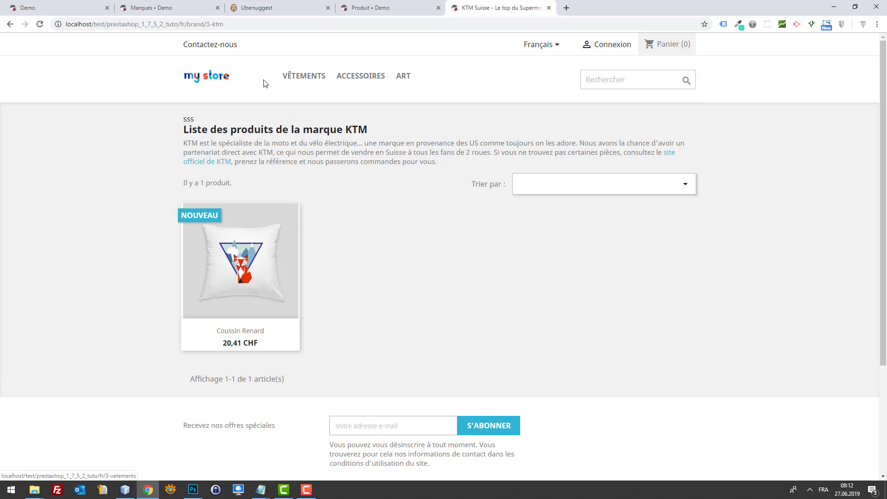
Return to NetBeans and remove the "sss" test line from manufacturer.tpl.
left_click(125, 490)
key("BackSpace")
key("BackSpace")
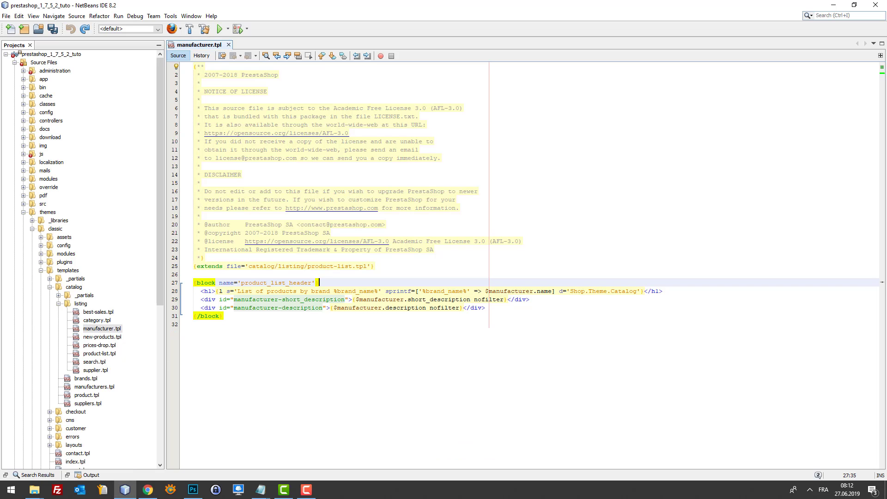
Open the prepared manufacturer.tpl from folder 36 in Notepad++ to view its banner code.
mouse_move(34, 490)
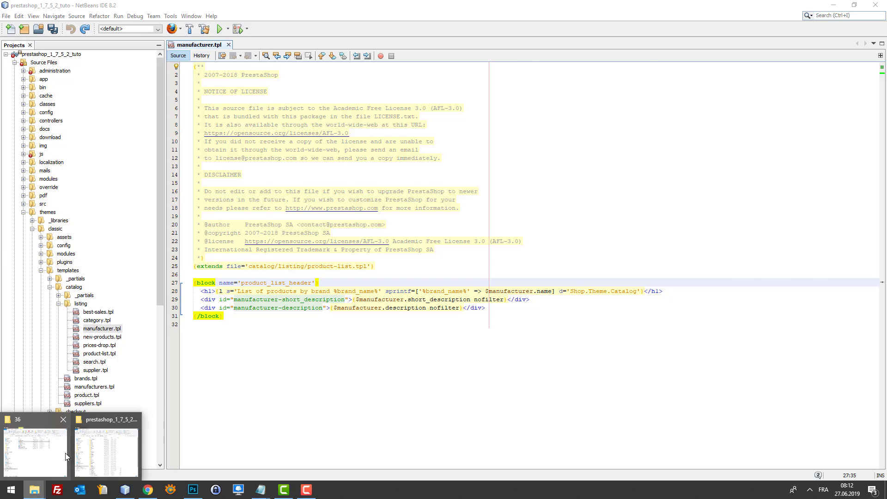
left_click(65, 453)
left_click(362, 177)
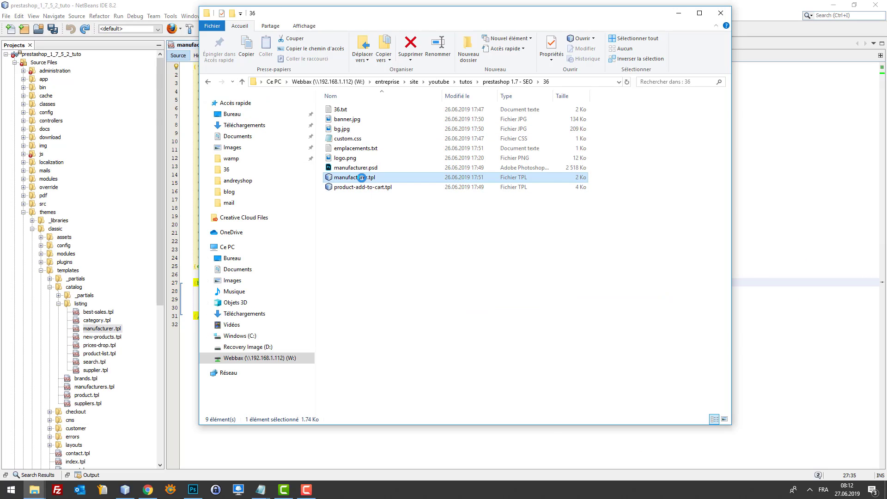
right_click(362, 177)
left_click(411, 216)
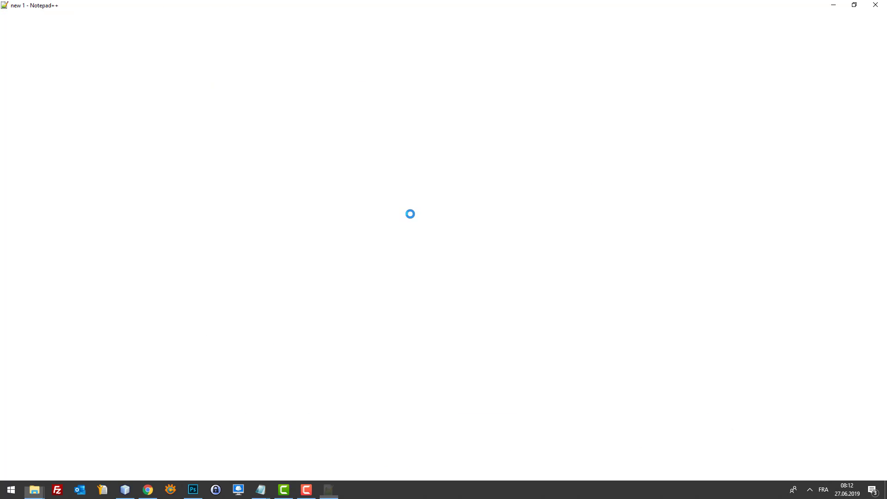
left_click(259, 151)
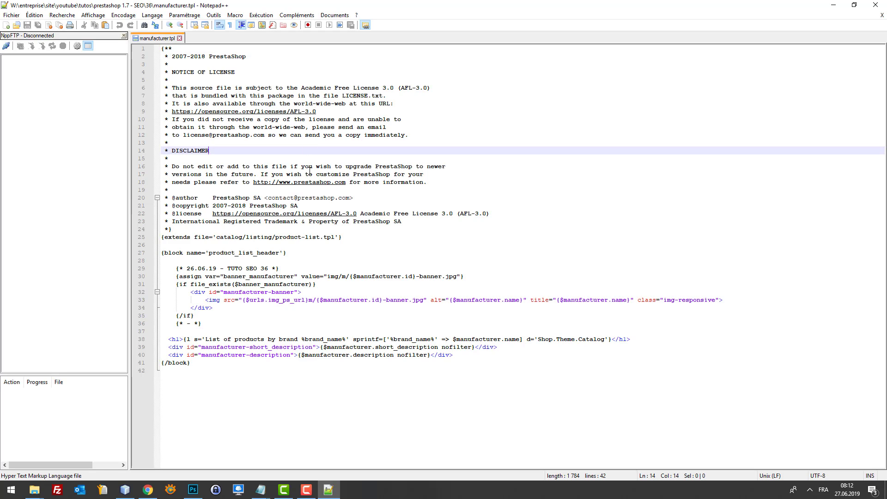
Copy the whole "TUTO SEO 36" banner code block from the prepared manufacturer.tpl and switch back to NetBeans.
left_click(212, 322)
left_click_drag(212, 322, 158, 269)
key("ctrl+c")
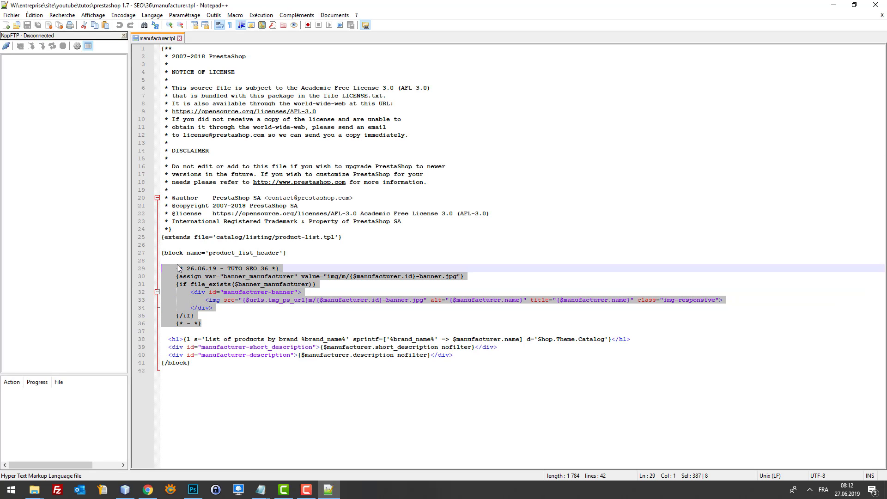
left_click(833, 7)
left_click(162, 3)
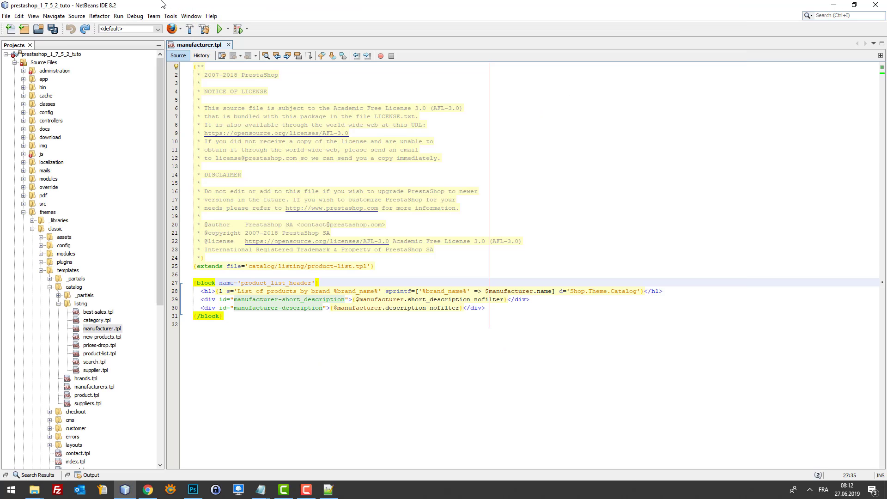
Paste the banner code below the opening product_list_header block tag, trim the first comment's indentation and save manufacturer.tpl.
key("Return")
key("Return")
key("Return")
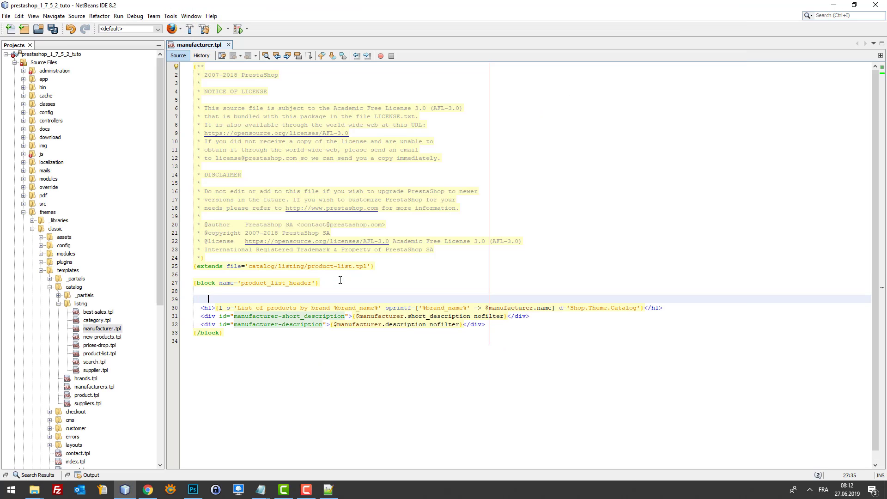
key("Up")
key("ctrl+v")
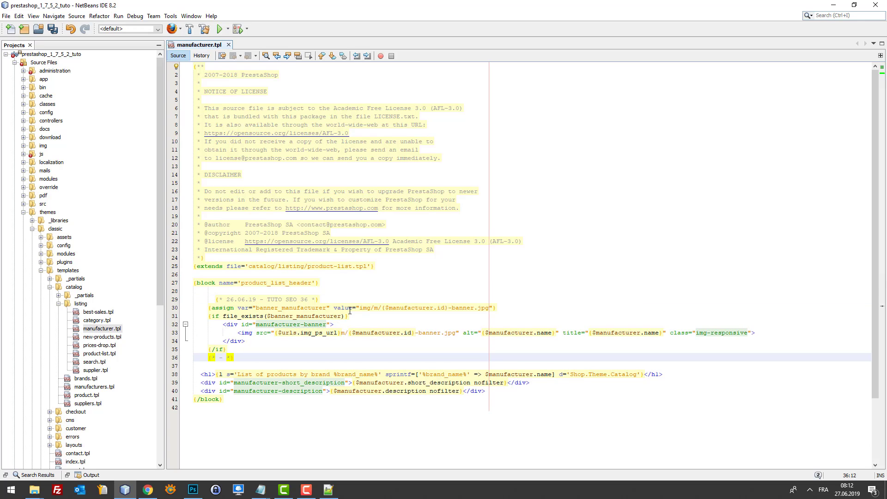
key("ctrl+s")
left_click(216, 302)
key("BackSpace")
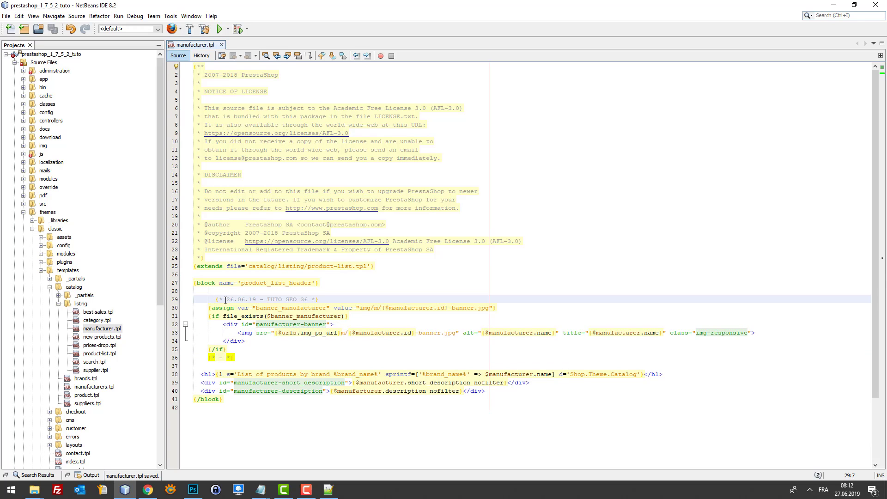
key("ctrl+s")
Reload the storefront's KTM brand page in Chrome, then return to NetBeans to review the banner's image path.
left_click(148, 490)
key("F5")
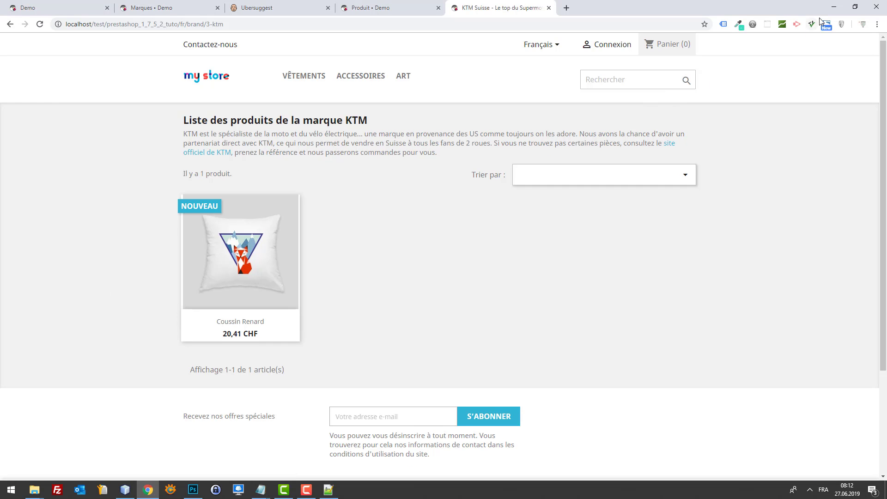
left_click(834, 7)
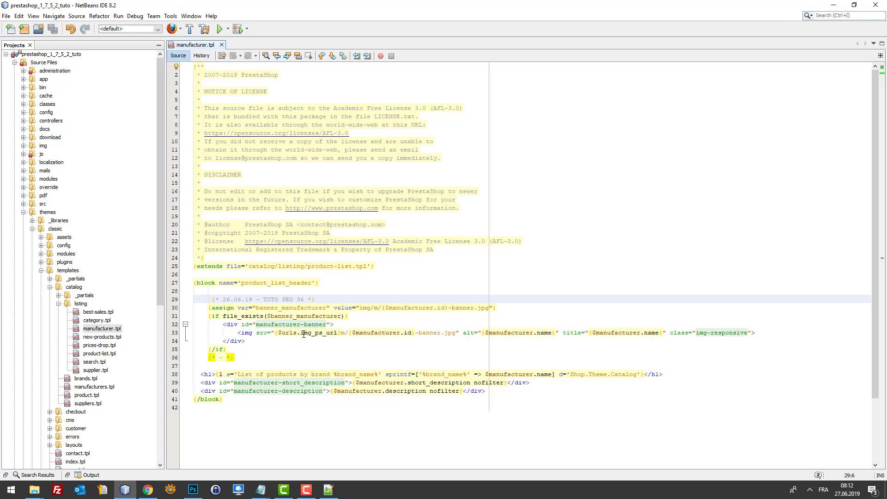
left_click(341, 335)
key("Down")
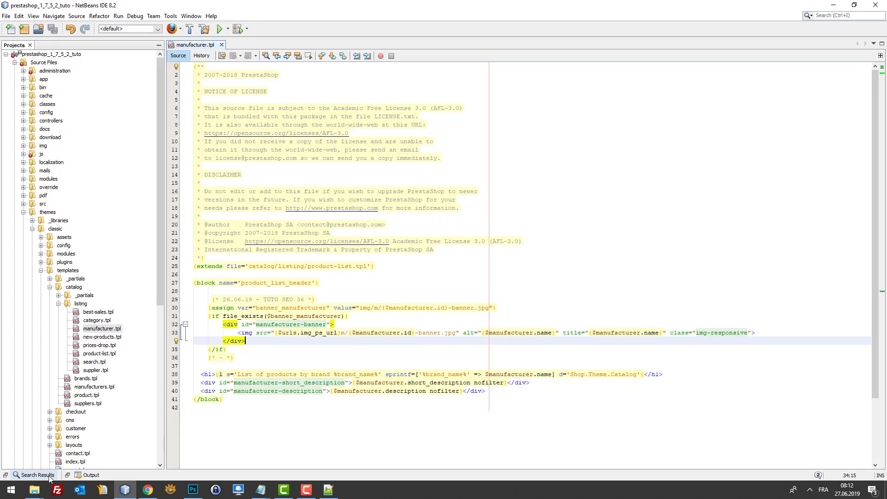
Open the img\m folder of the prestashop_1_7_5_2_tuto installation in File Explorer.
mouse_move(34, 490)
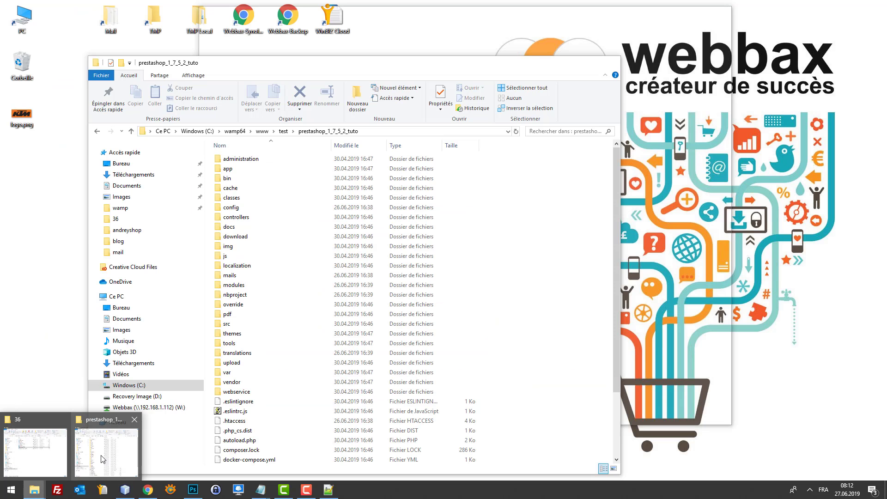
left_click(98, 461)
type("img")
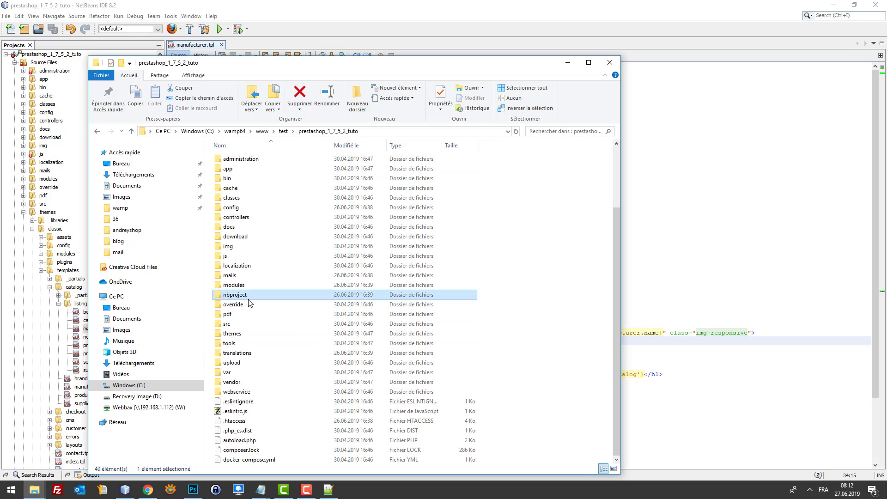
key("Return")
type("m")
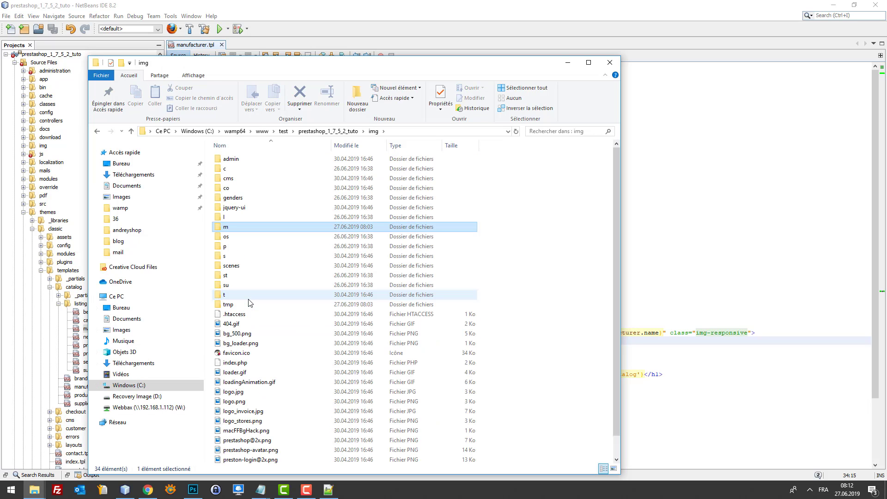
key("Return")
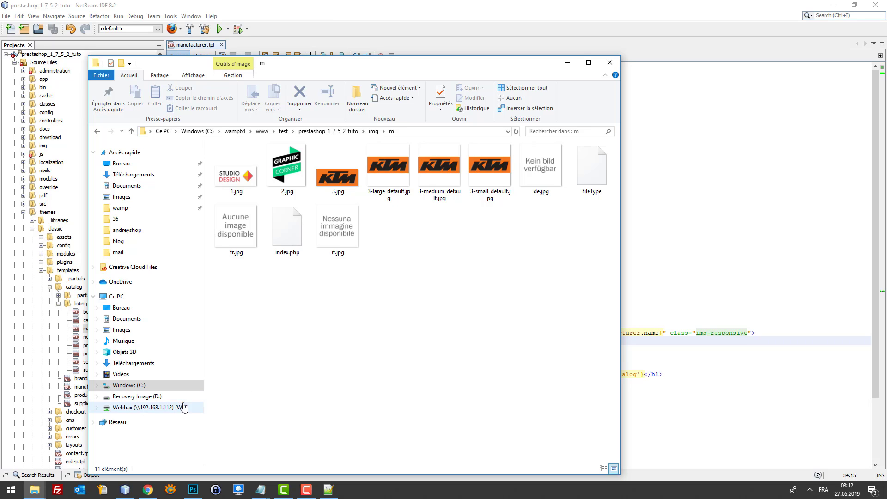
Minimize NetBeans and copy banner.jpg from folder 36 to the desktop.
left_click(833, 5)
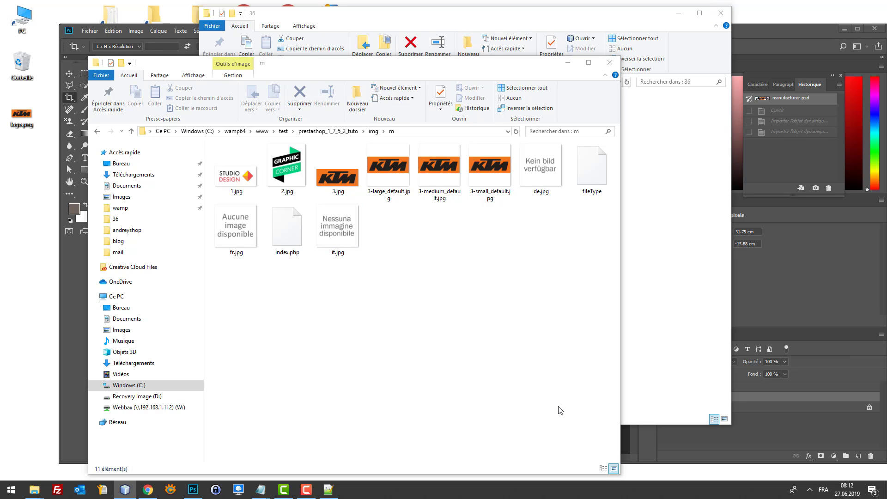
left_click(652, 245)
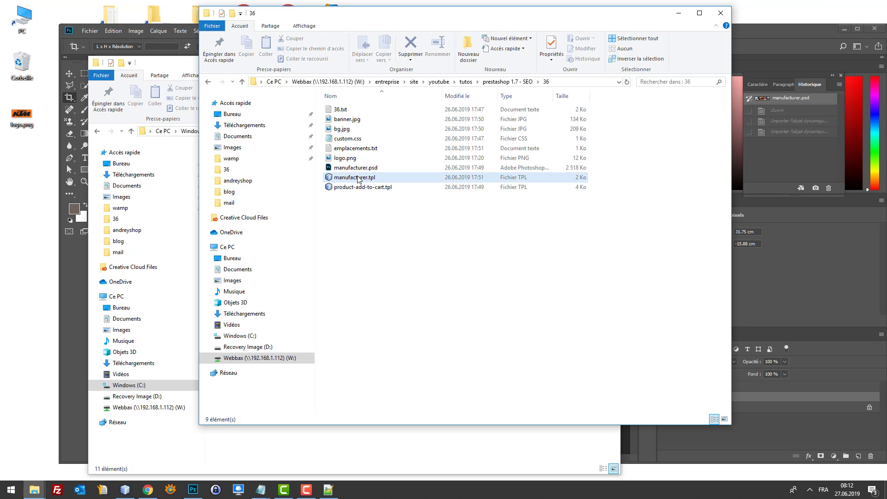
left_click(358, 120)
left_click(23, 193)
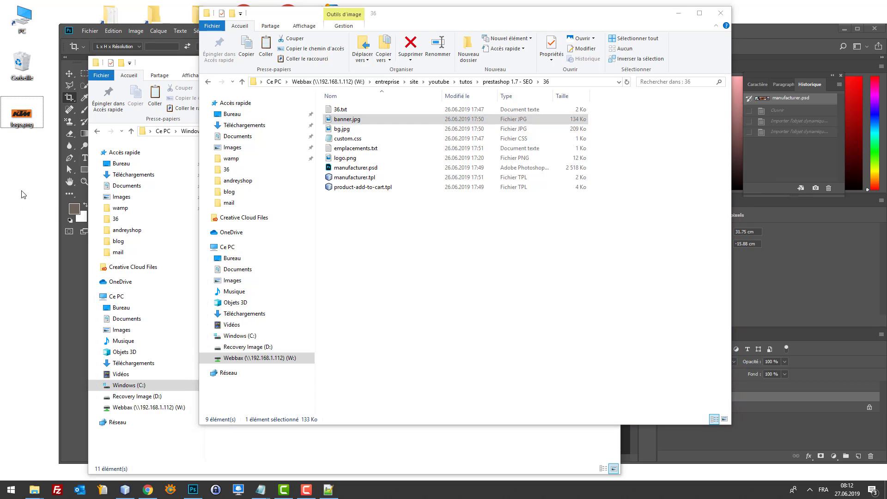
key("ctrl+v")
Check the image dimensions of manufacturer.psd in Photoshop without changing them, then minimize Photoshop.
left_click(183, 55)
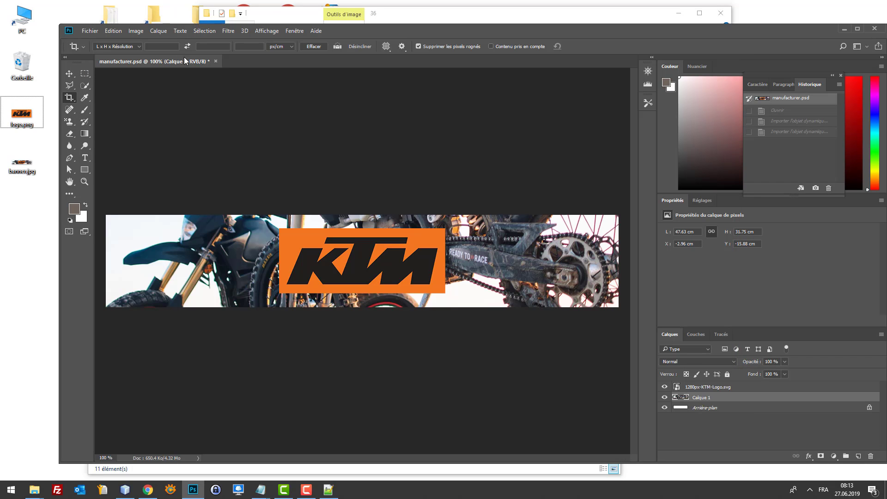
left_click(136, 30)
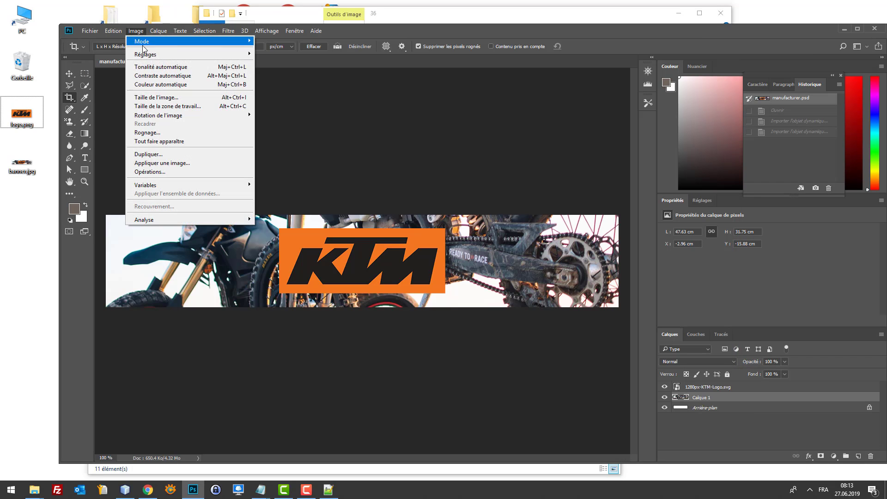
left_click(192, 97)
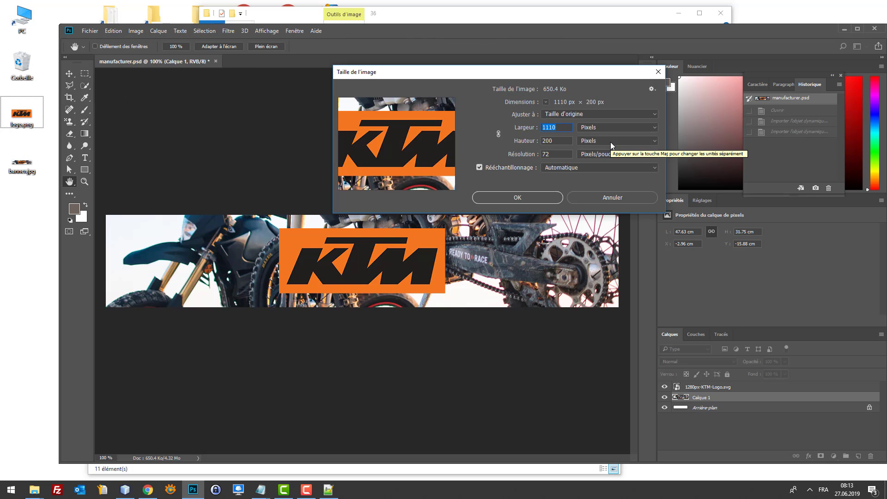
left_click(625, 192)
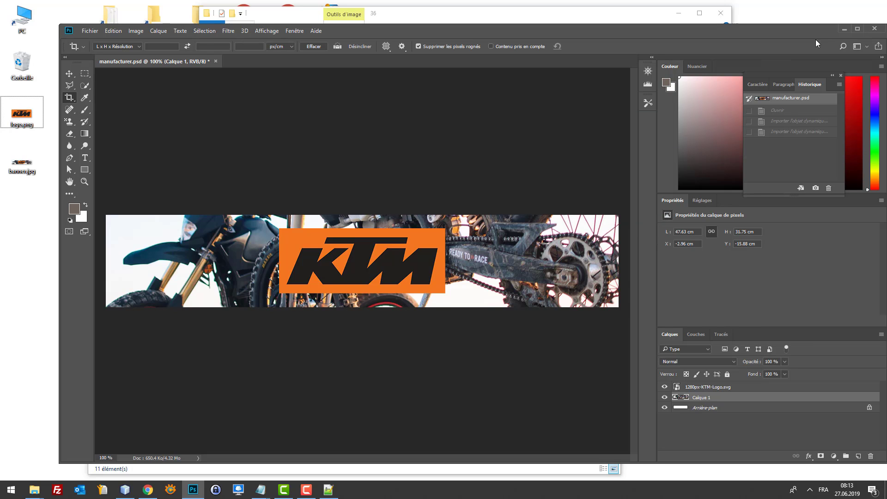
left_click(840, 27)
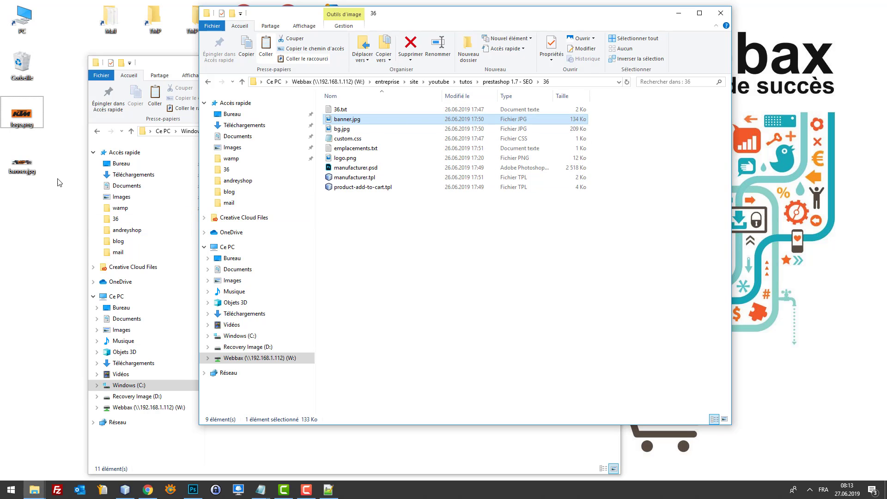
Copy banner.jpg from the desktop into the shop's img\m folder and rename the copy 3-banner.jpg.
left_click(23, 165)
left_click(173, 65)
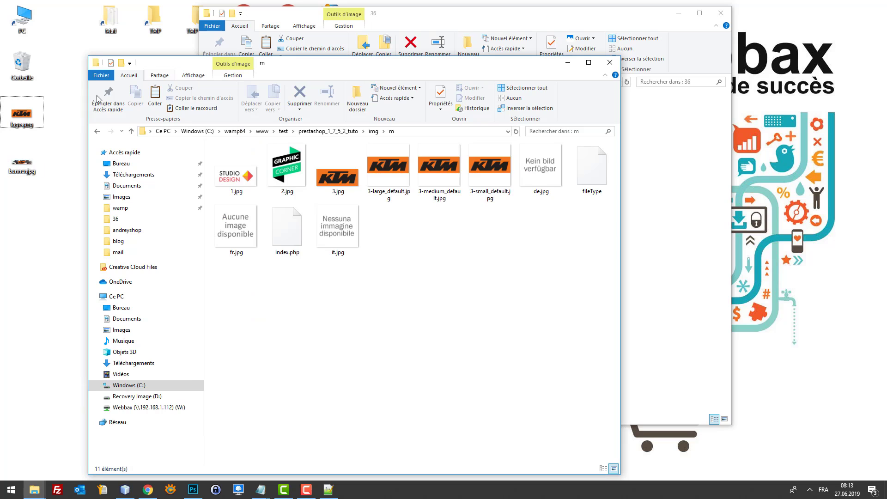
left_click(24, 165)
left_click_drag(24, 165, 392, 271)
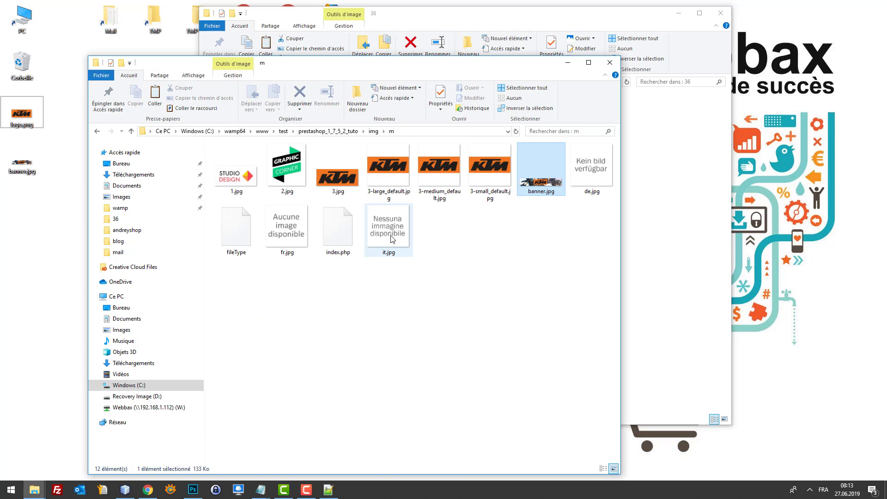
right_click(544, 186)
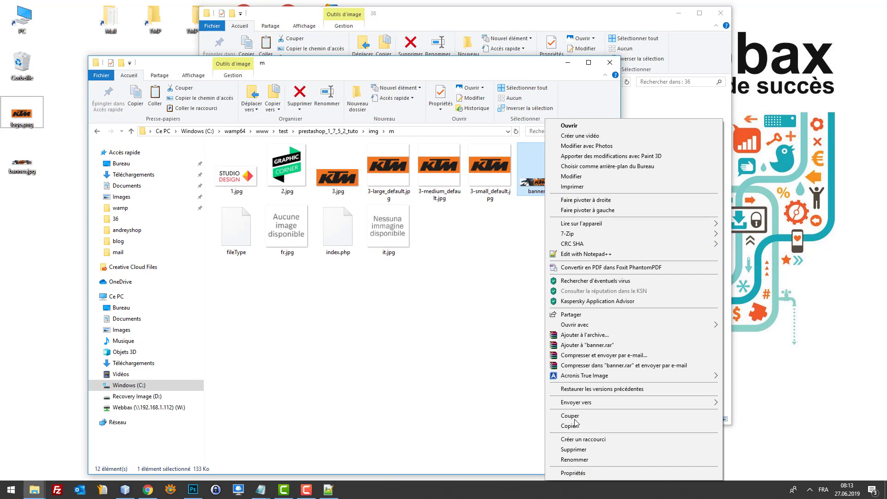
left_click(593, 460)
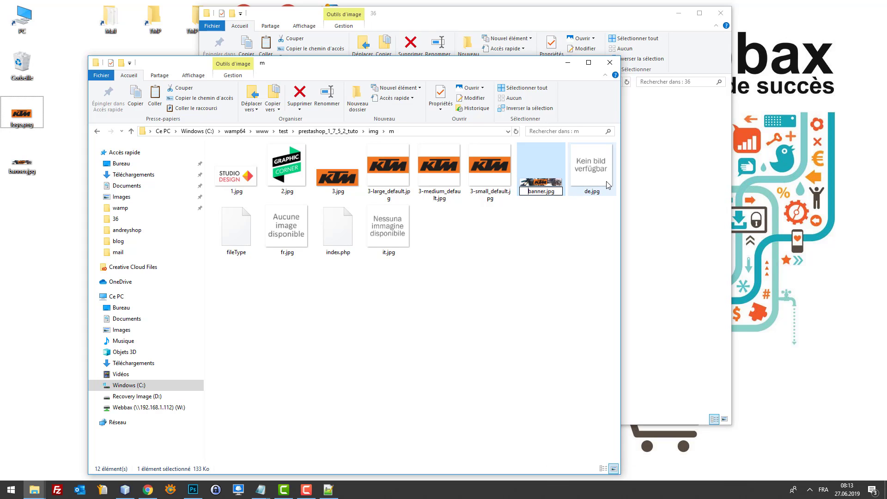
type("3-")
key("Return")
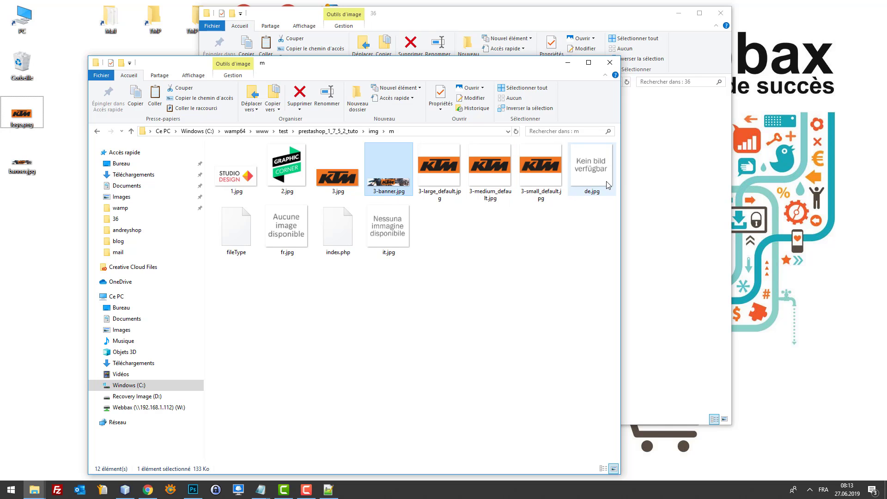
Compare the other KTM image file names with the brand ID in the storefront URL and reload the KTM page.
left_click(434, 194)
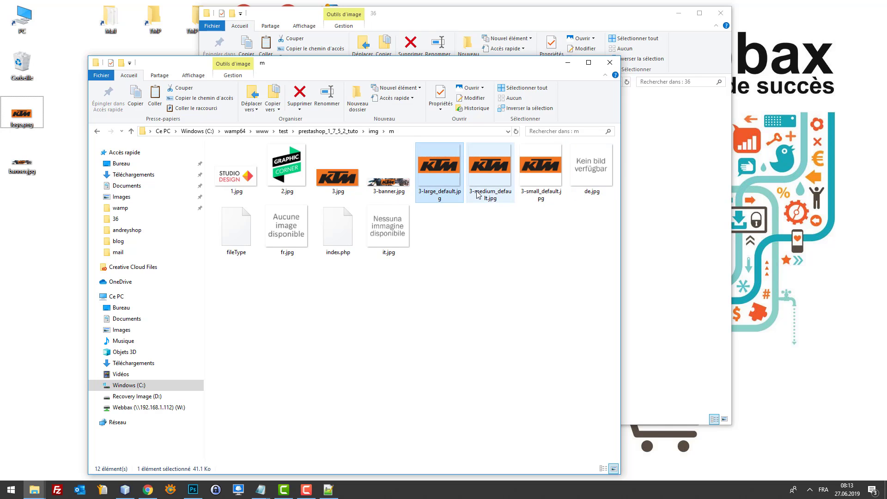
left_click(480, 194)
left_click(537, 195)
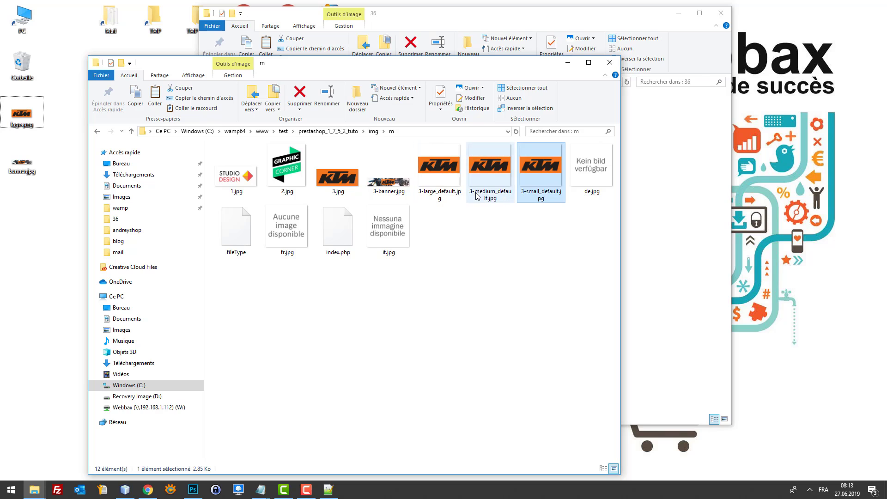
left_click(148, 490)
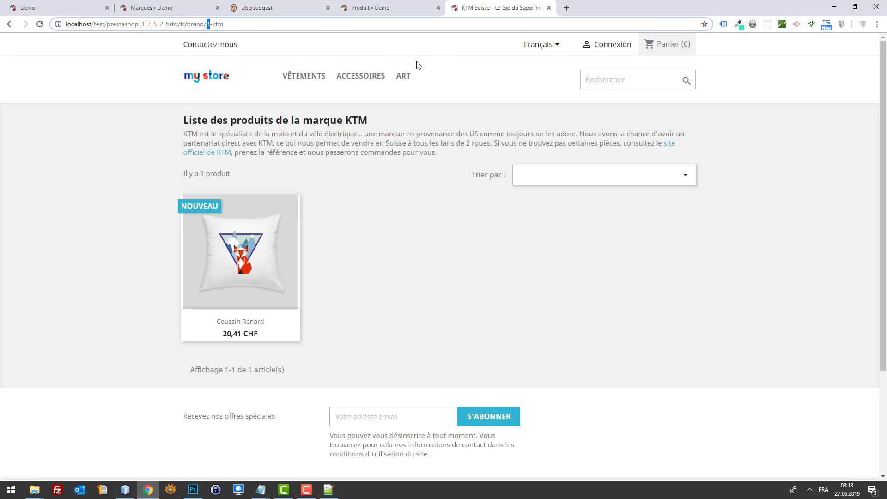
key("Return")
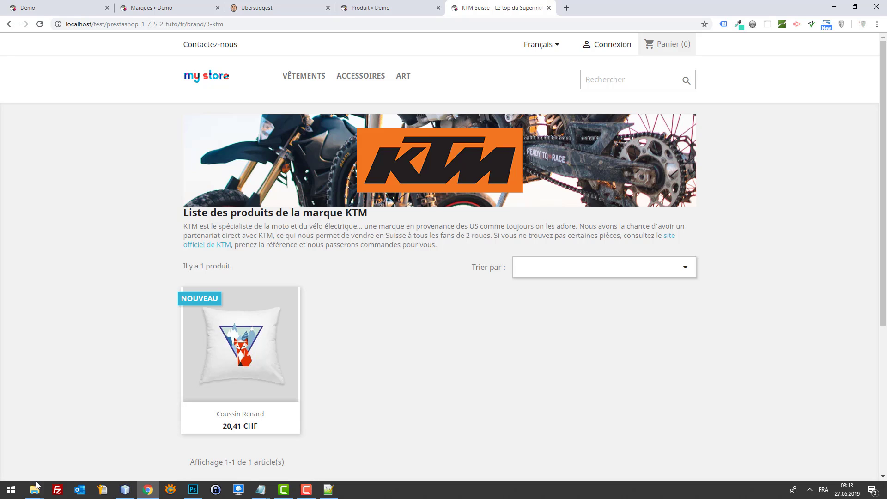
Open the prepared custom.css from folder 36 in Notepad++ and review its manufacturer banner rules.
mouse_move(36, 487)
mouse_move(112, 466)
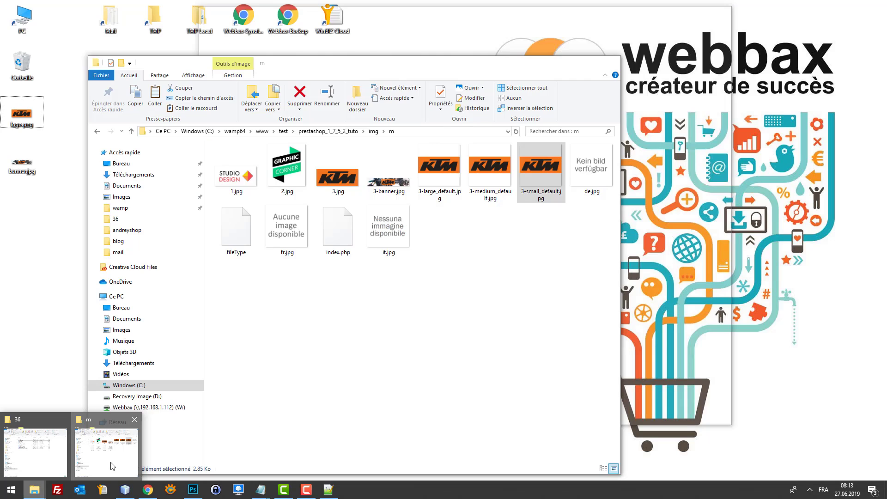
left_click(35, 452)
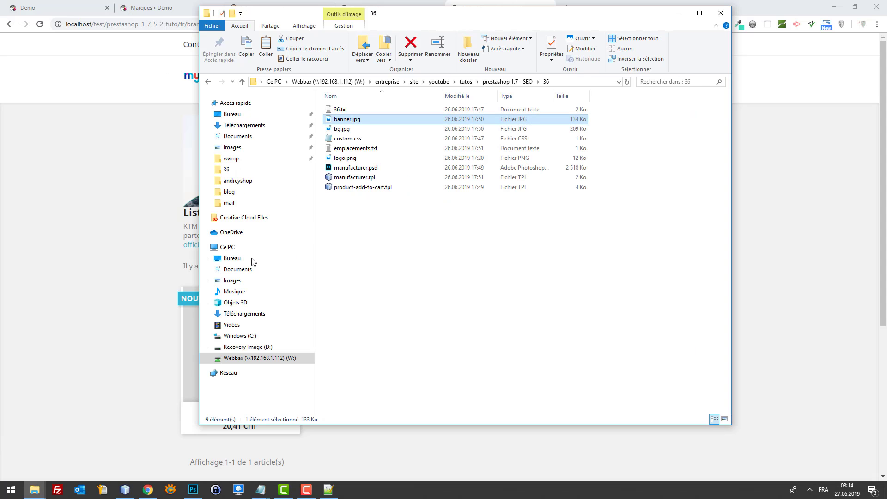
left_click(344, 138)
right_click(343, 138)
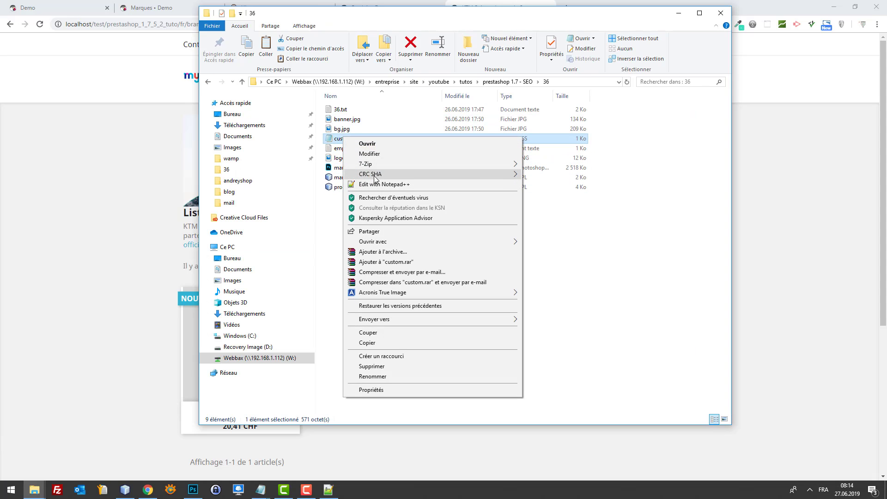
left_click(378, 184)
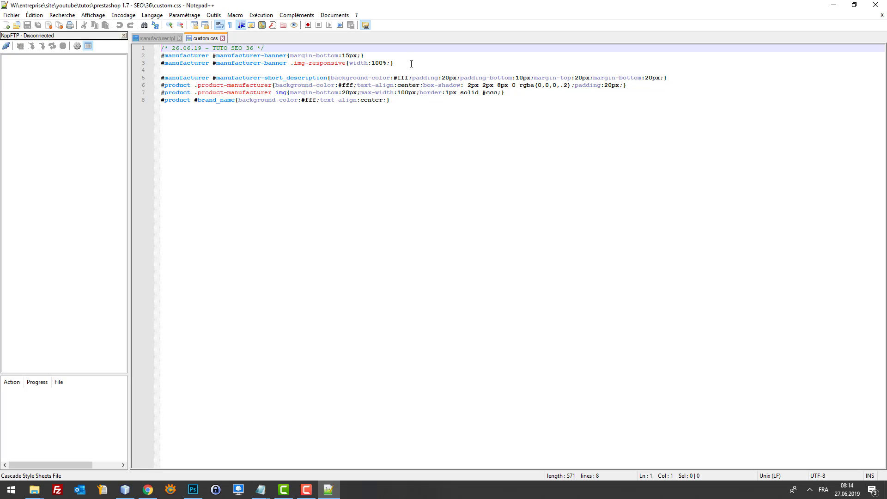
left_click_drag(411, 64, 159, 41)
left_click(402, 112)
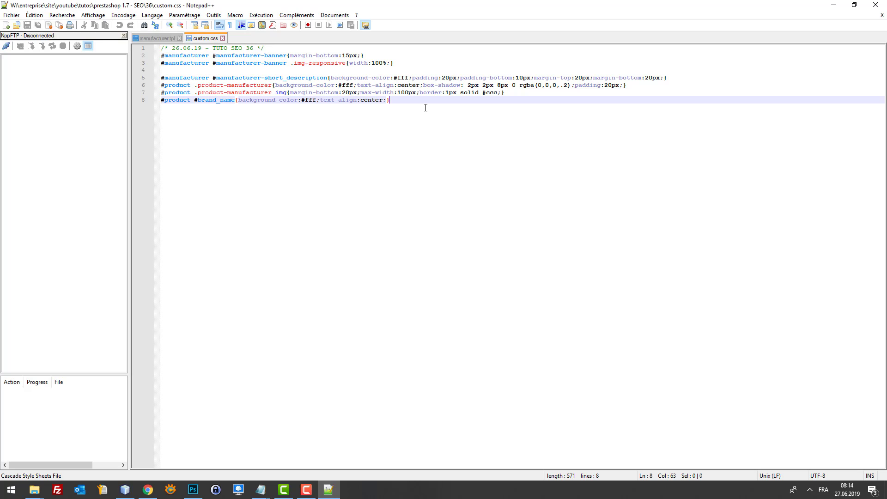
left_click(409, 65)
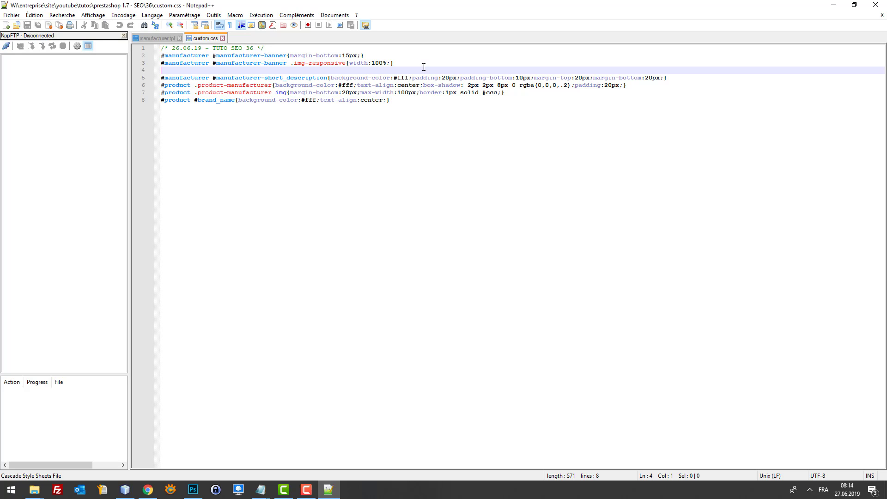
Group the manufacturer rules together in custom.css, separate them from the product rules with one blank line, and save the file.
key("shift+Down")
key("Delete")
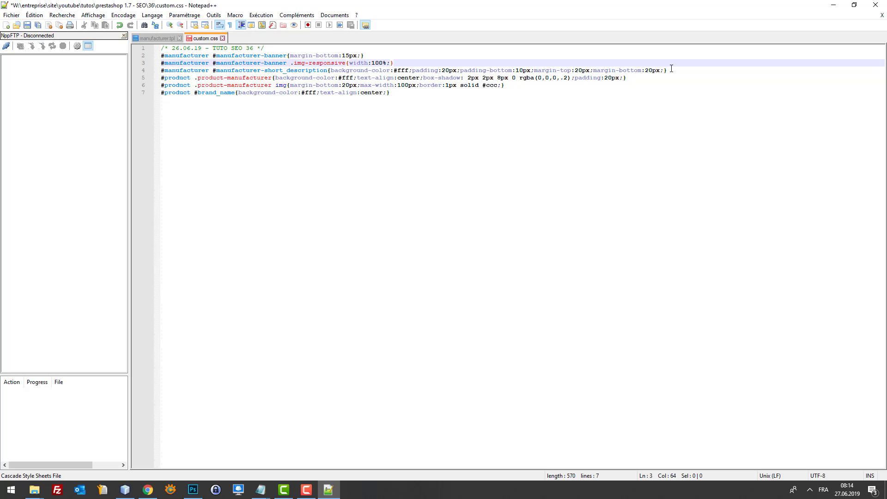
left_click(685, 68)
key("Return")
key("ctrl+s")
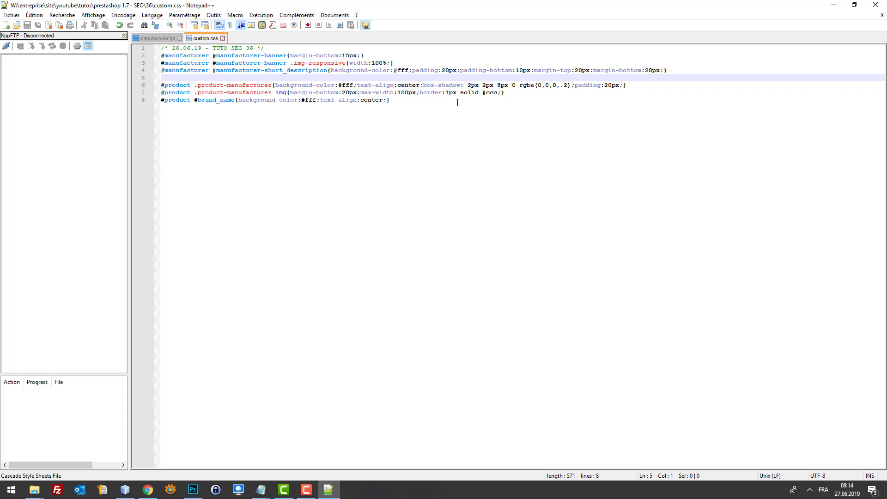
Copy the TUTO SEO 36 comment with the three #manufacturer rules, and open the classic theme's custom.css in NetBeans.
left_click_drag(681, 73, 131, 41)
key("ctrl+c")
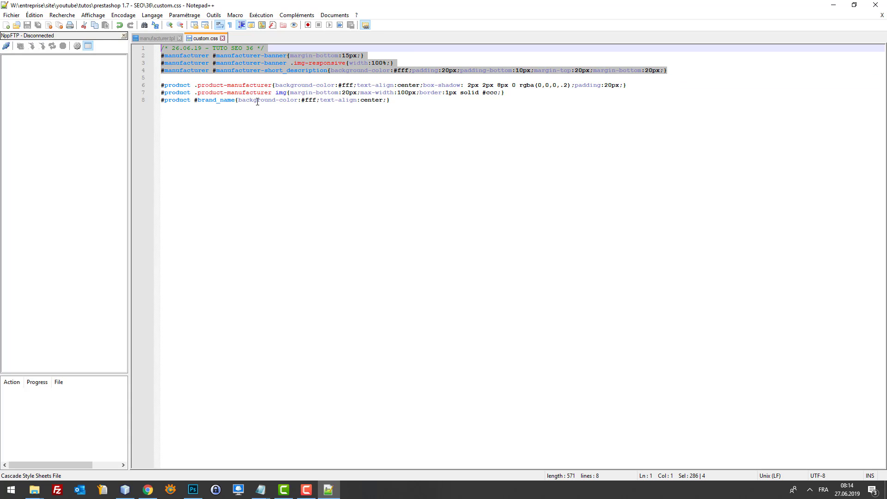
left_click(125, 490)
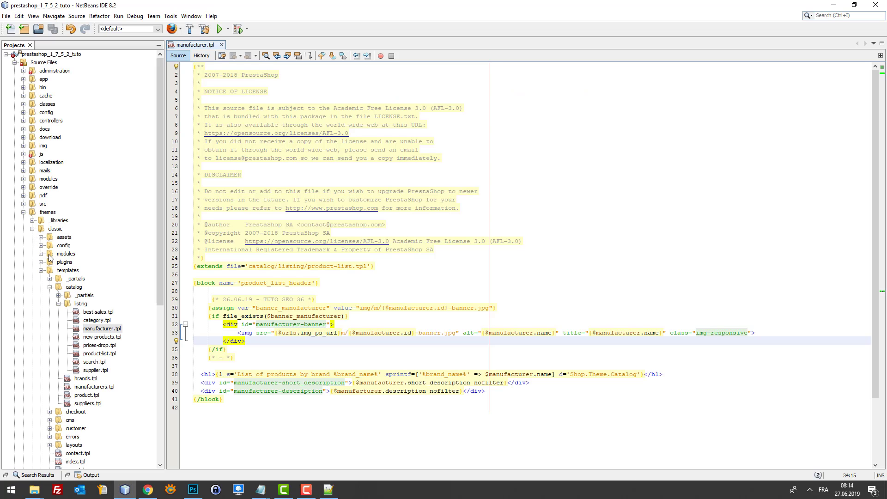
left_click(49, 213)
left_click(54, 230)
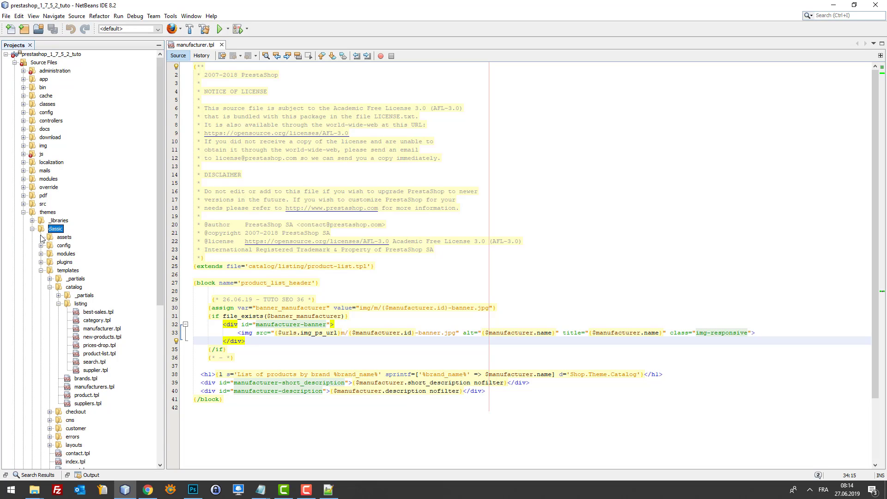
left_click(41, 237)
scroll(80, 289, "down", 10)
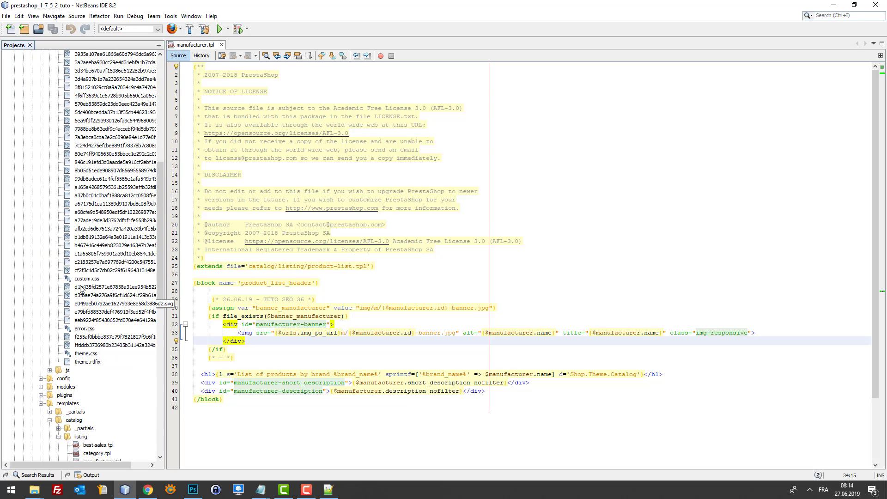
double_click(86, 279)
Replace the entire placeholder content of the theme's custom.css with the copied manufacturer rules and save it.
left_click(236, 151)
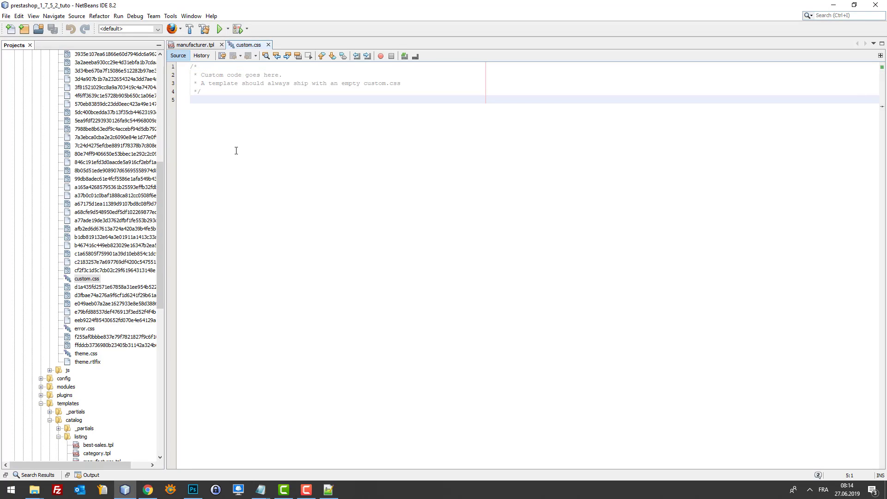
key("ctrl+a")
key("Delete")
key("ctrl+v")
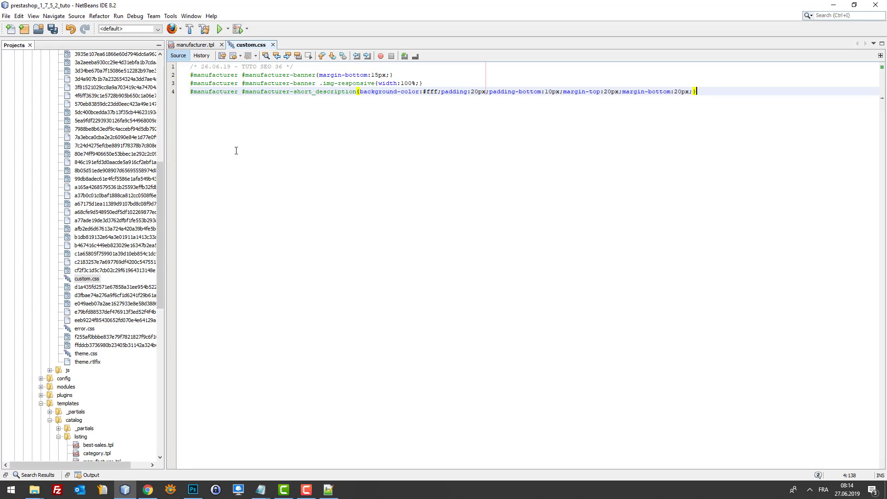
key("ctrl+s")
Switch to Chrome and reload the KTM brand page with the developer tools' network view open and the cache disabled.
left_click(148, 490)
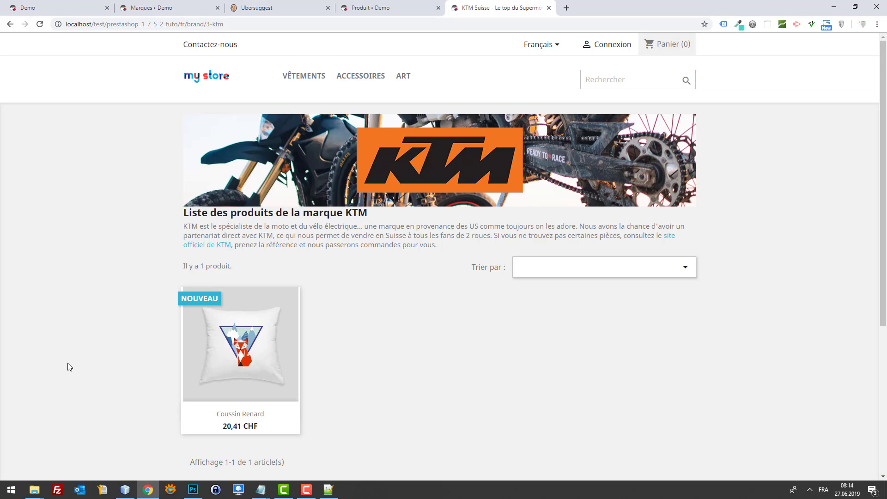
key("ctrl+shift+i")
left_click(17, 336)
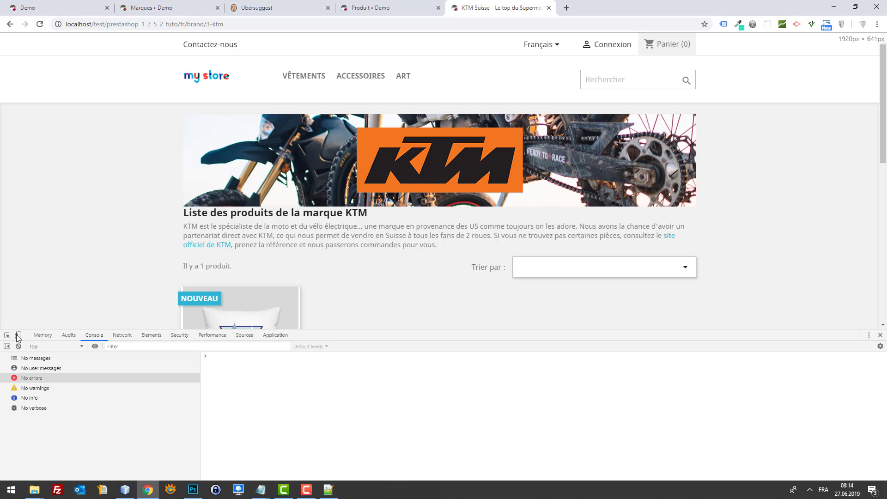
left_click(122, 335)
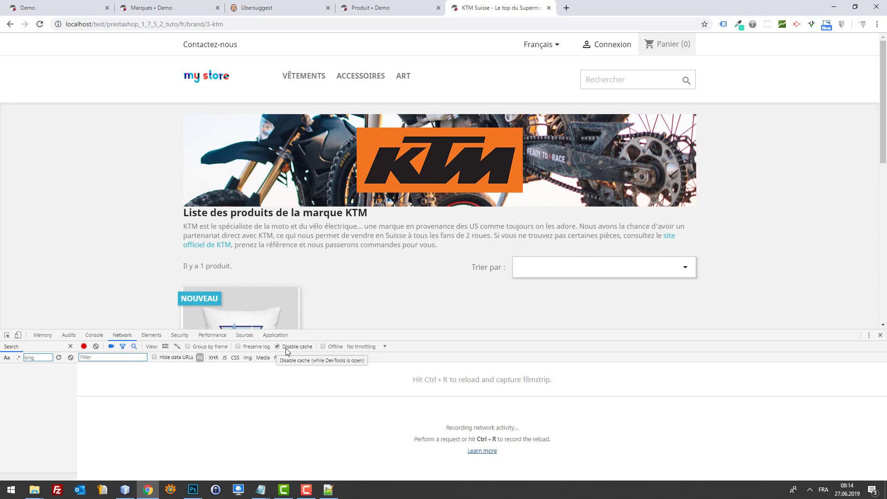
scroll(169, 242, "down", 2)
scroll(168, 278, "up", 1)
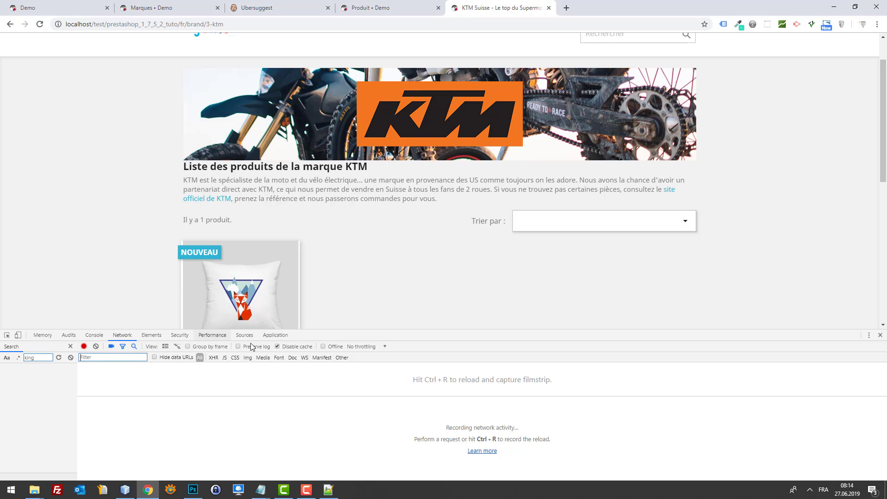
key("F5")
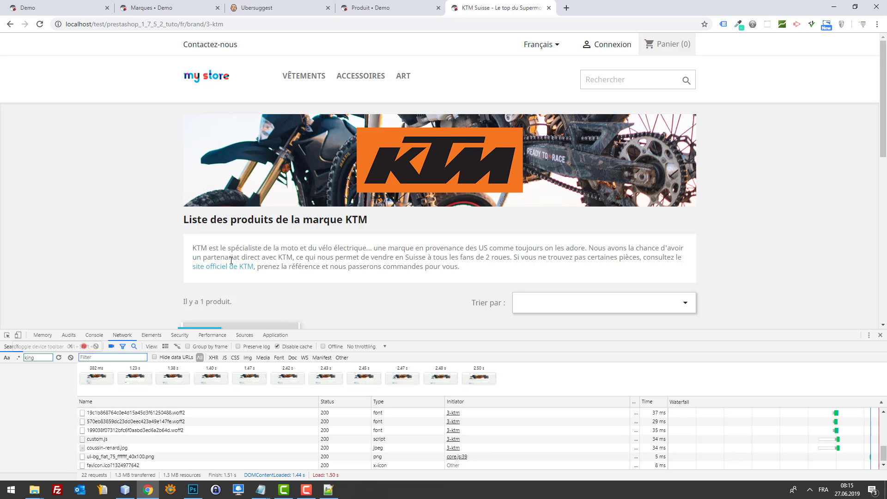
Review the restyled KTM brand page, test the "site officiel de KTM" link, and close the page it opens.
scroll(250, 283, "down", 4)
scroll(251, 285, "up", 2)
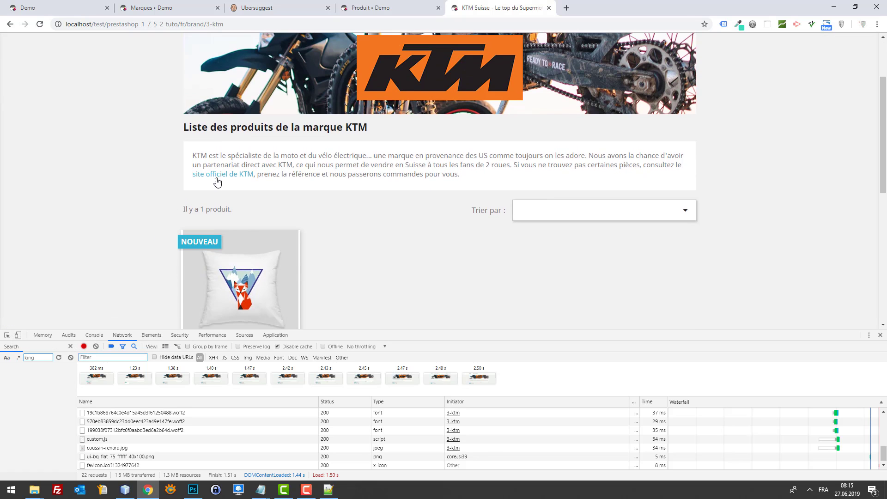
left_click(217, 177)
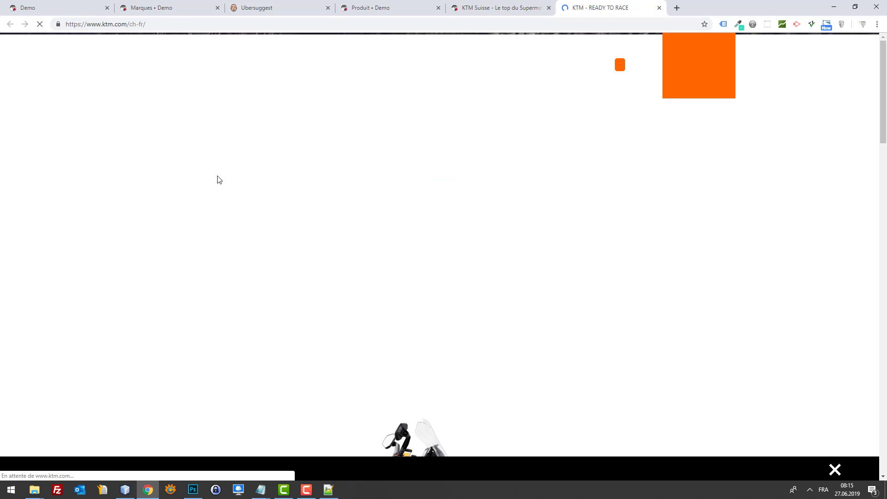
key("ctrl+w")
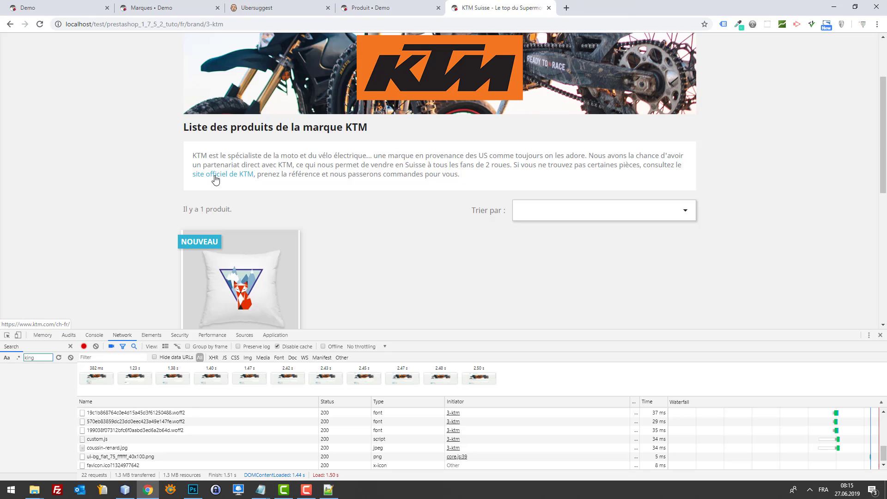
Preview the KTM brand page in device emulation as iPhone 6/7/8 Plus and as iPad.
left_click(18, 335)
scroll(467, 197, "up", 1)
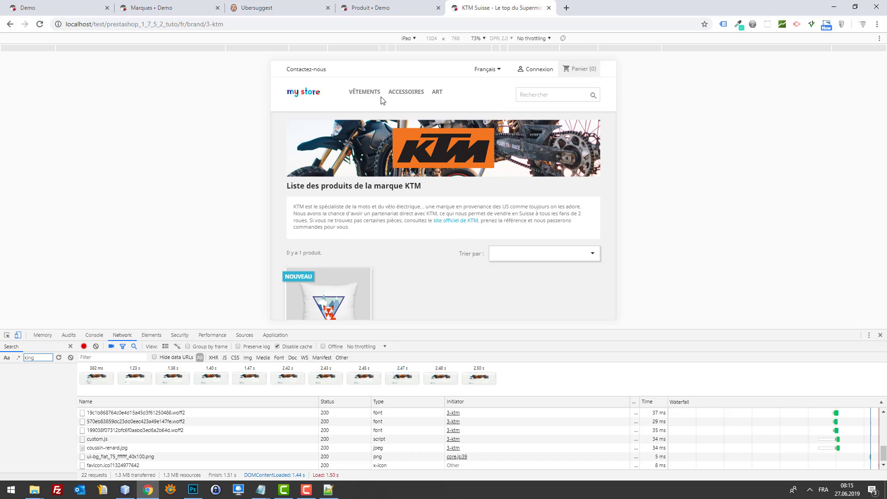
left_click(410, 39)
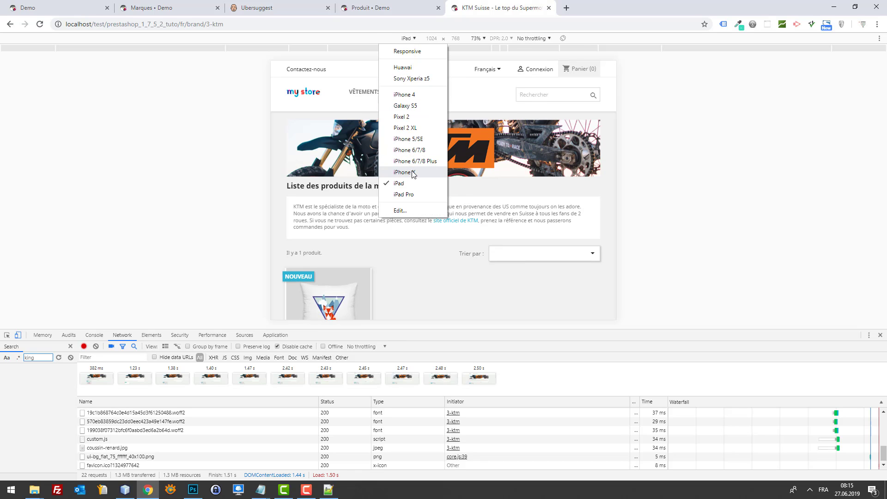
left_click(415, 162)
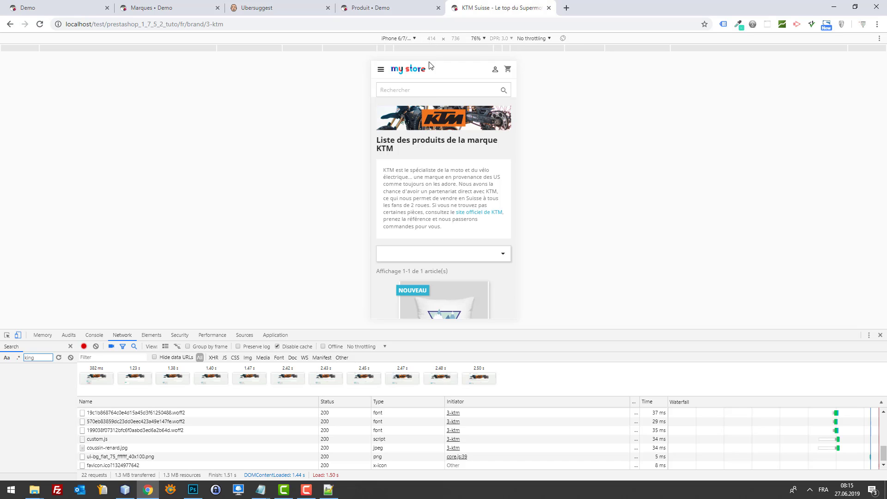
left_click(407, 39)
left_click(423, 181)
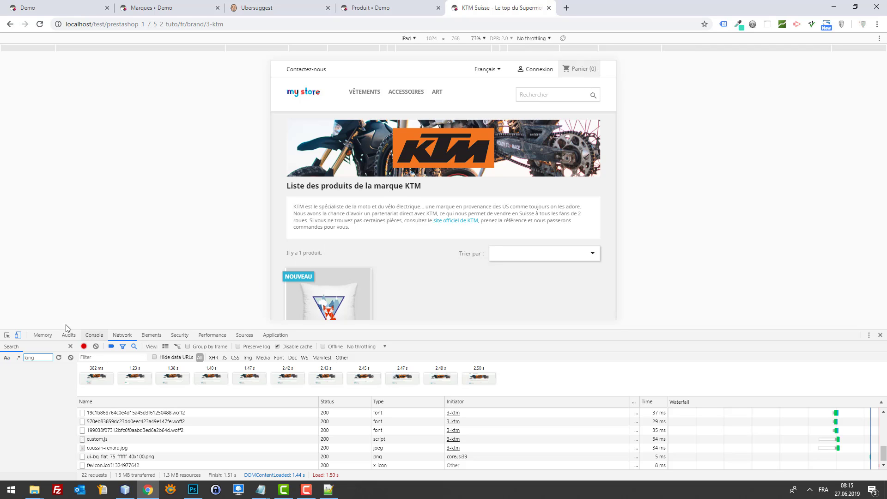
scroll(573, 208, "down", 4)
scroll(575, 212, "up", 3)
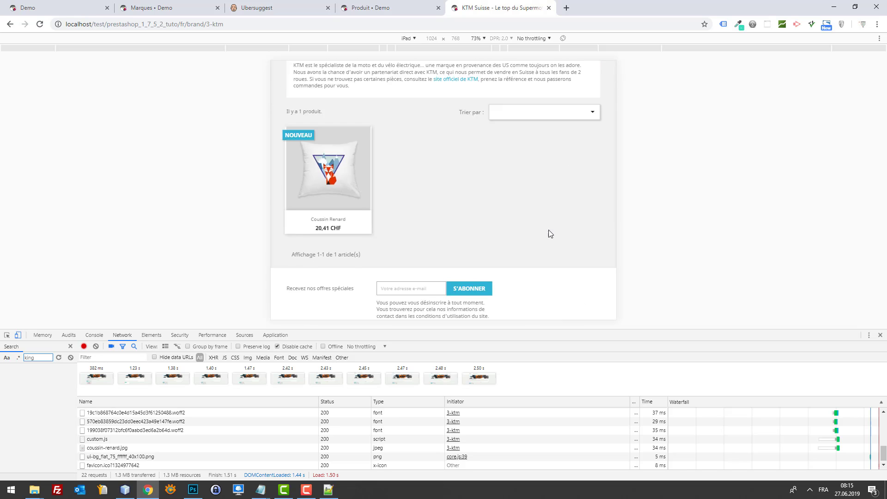
left_click(123, 490)
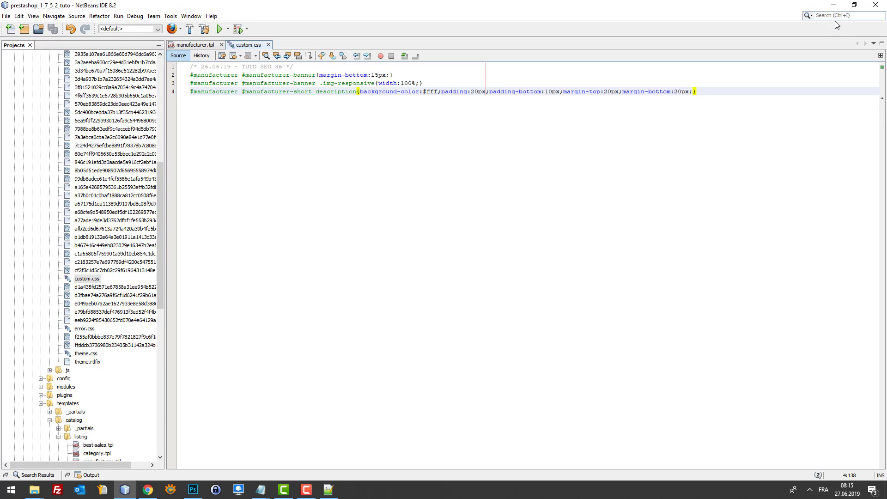
left_click(836, 6)
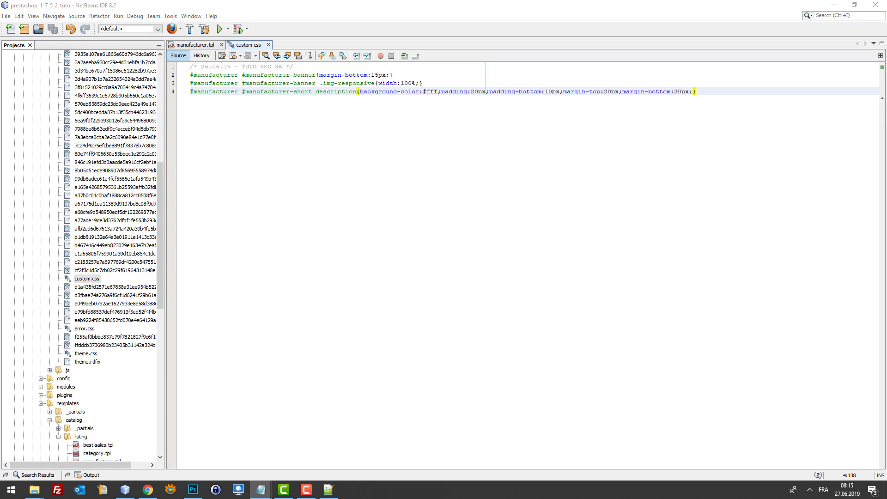
left_click(148, 490)
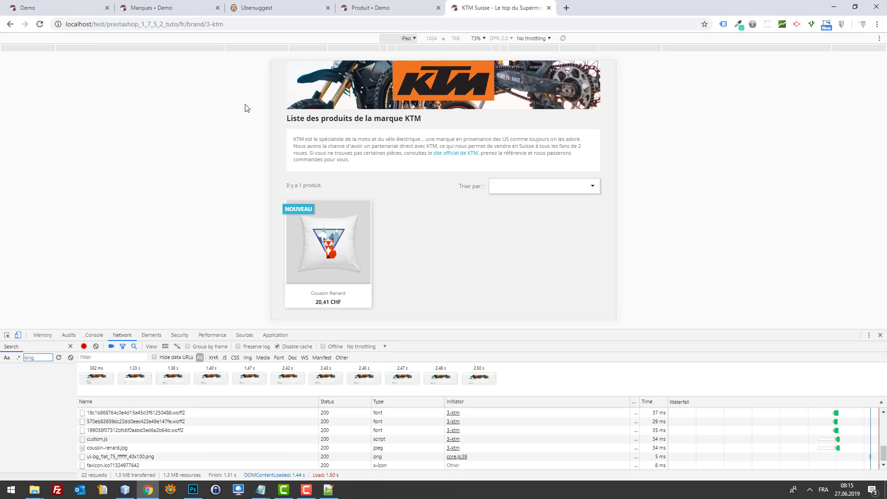
Preview the KTM brand page in iPhone 4 emulation and examine it from the banner to the footer.
scroll(497, 164, "down", 3)
scroll(497, 164, "up", 3)
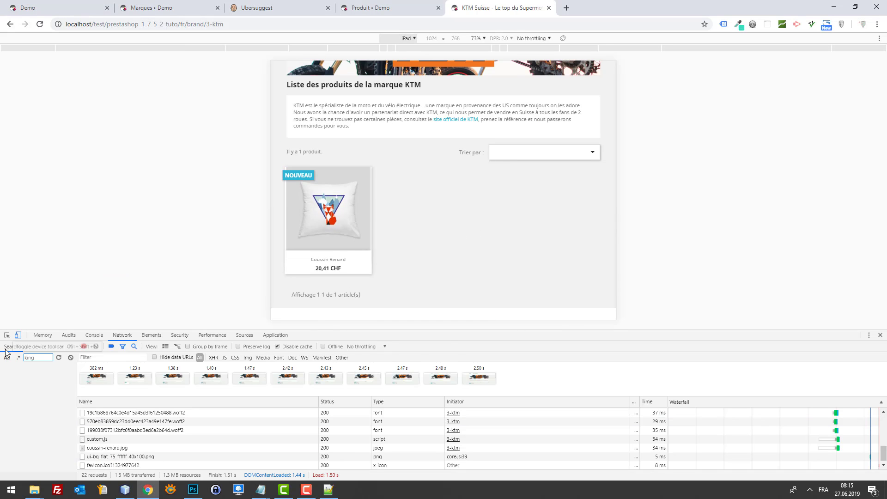
left_click(18, 335)
left_click(17, 335)
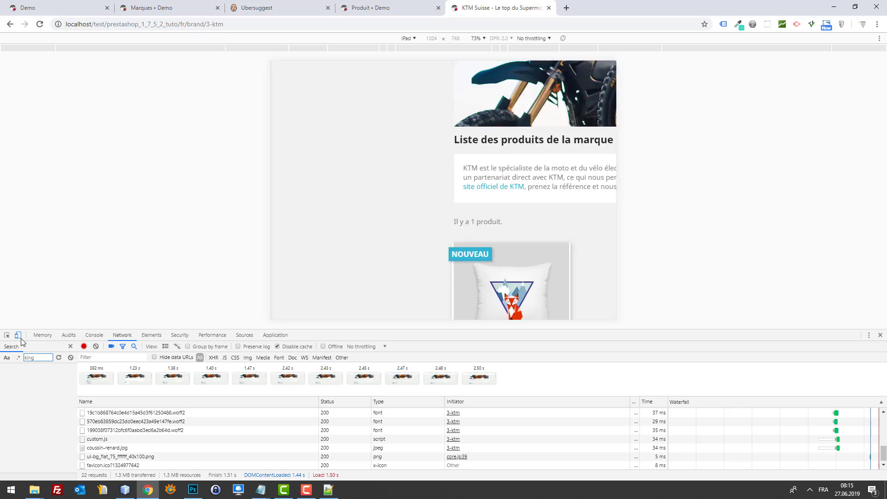
left_click(409, 39)
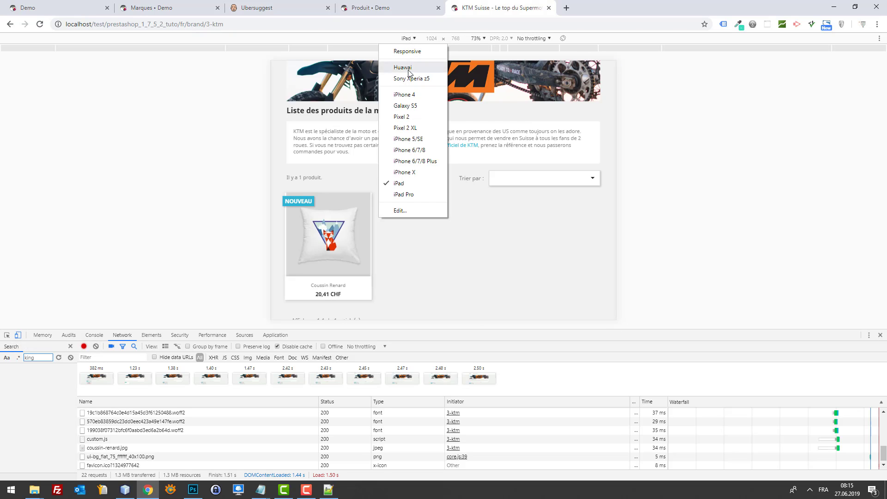
left_click(412, 95)
scroll(464, 133, "up", 2)
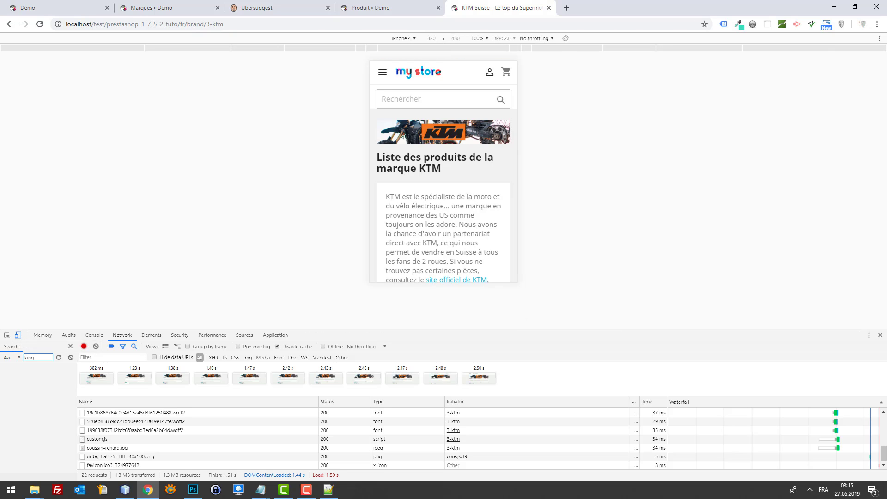
scroll(483, 127, "down", 5)
scroll(482, 127, "up", 5)
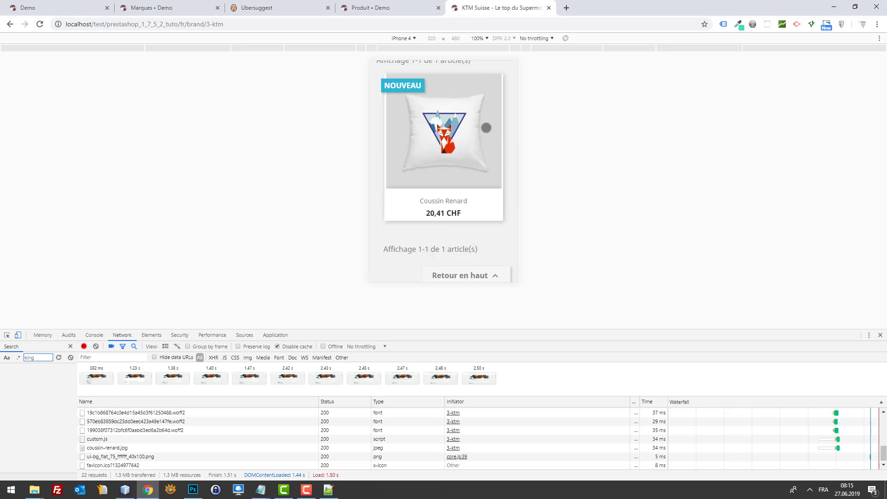
scroll(475, 158, "down", 6)
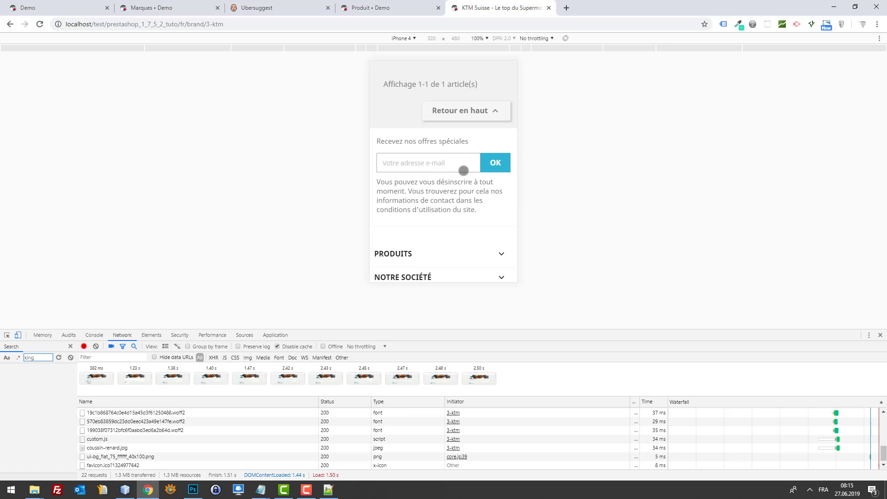
scroll(464, 170, "up", 6)
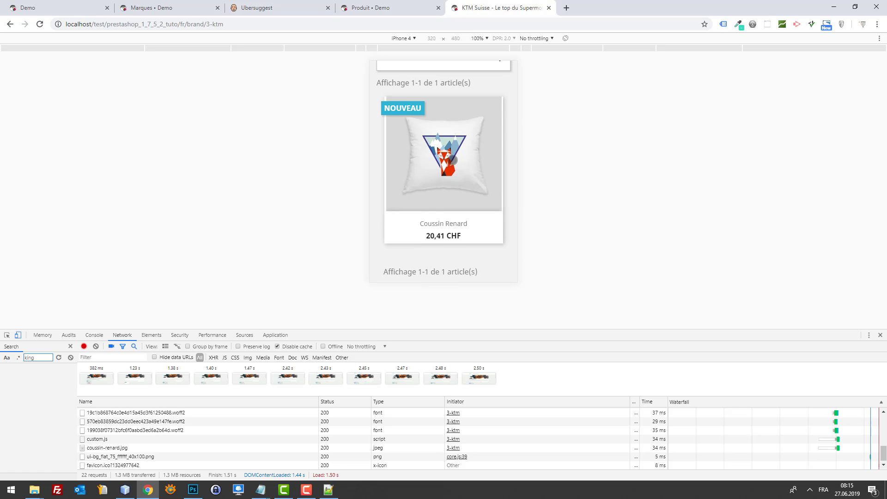
scroll(458, 114, "down", 6)
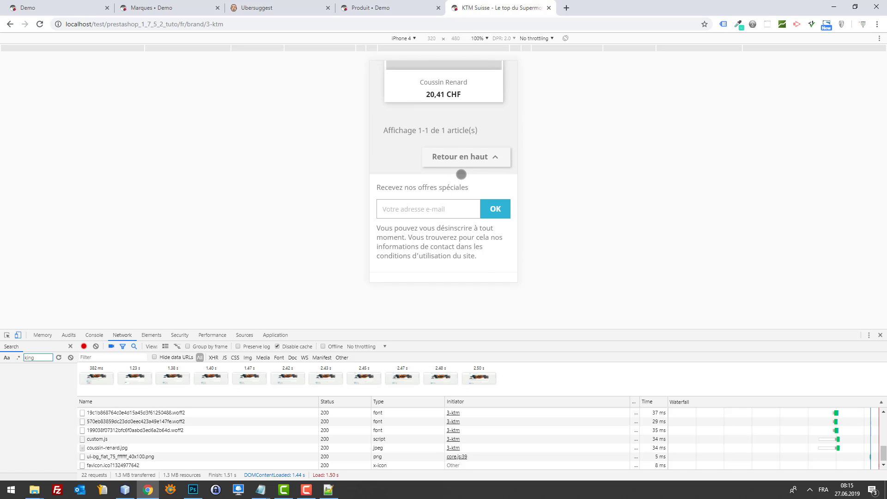
Turn off device emulation and review the banner, description and product list at desktop width.
left_click(23, 337)
scroll(612, 259, "up", 10)
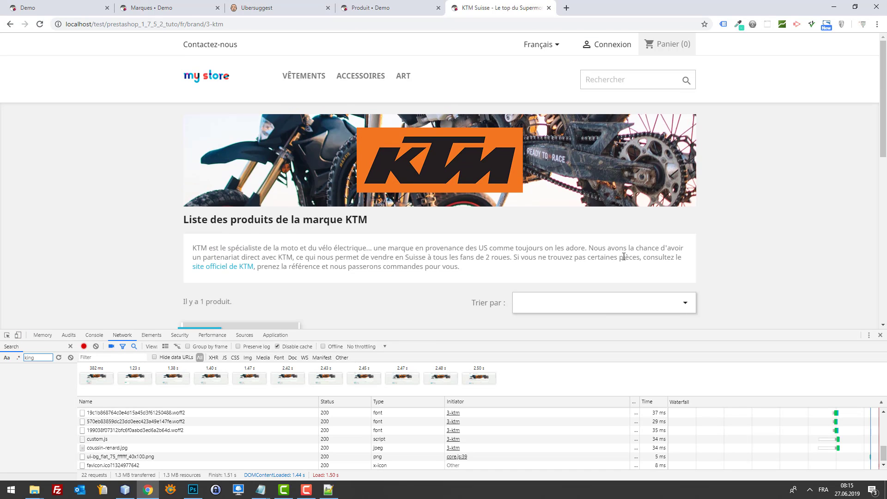
scroll(464, 220, "down", 1)
scroll(384, 222, "up", 1)
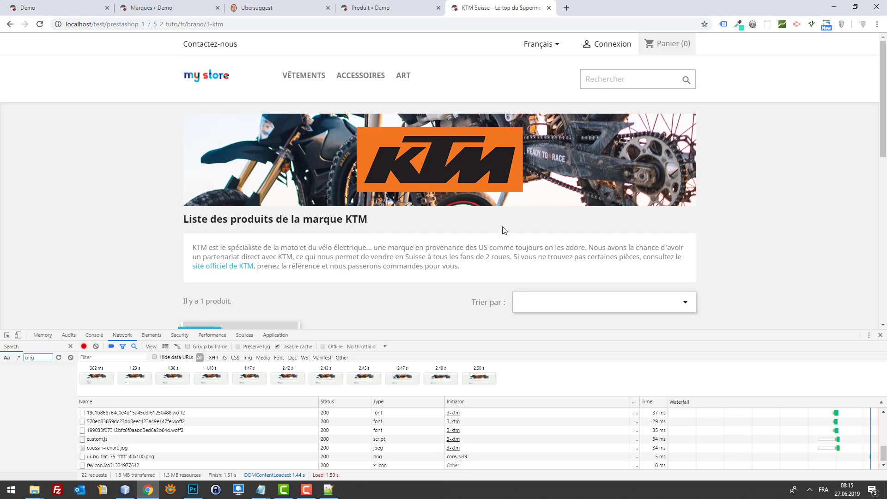
scroll(502, 231, "down", 3)
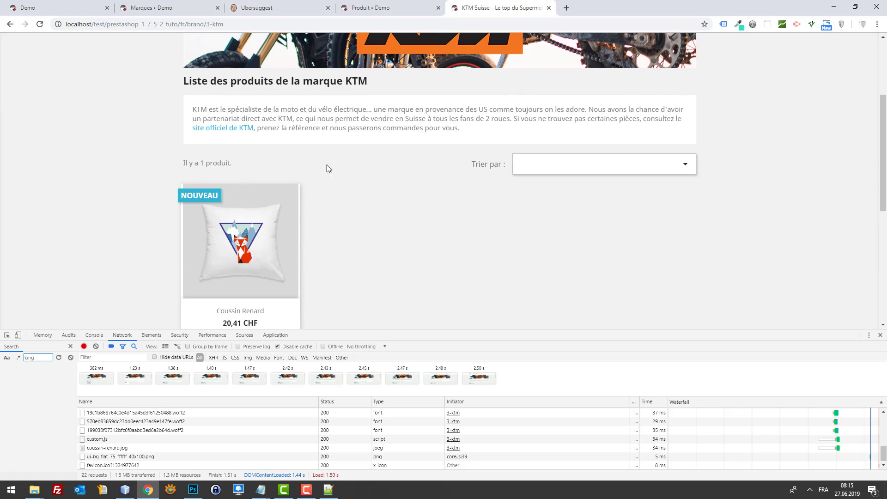
Switch to NetBeans and review the alt attribute of the banner image tag in manufacturer.tpl.
left_click(125, 490)
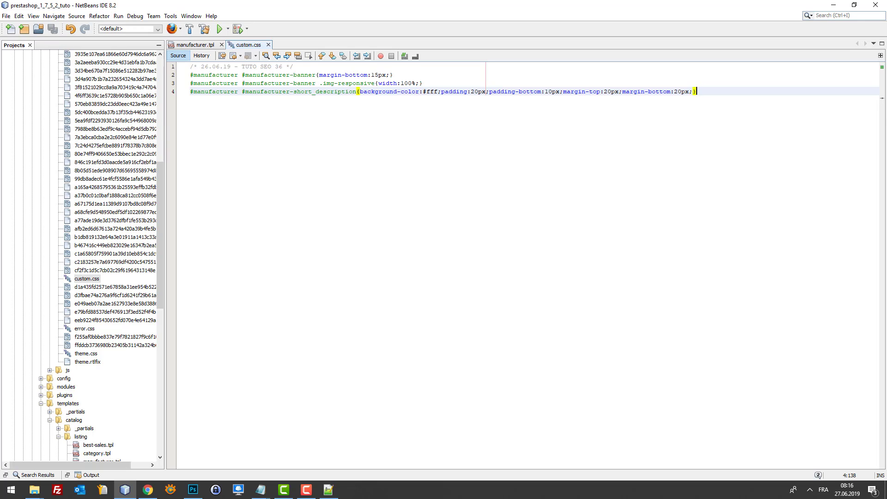
left_click(195, 44)
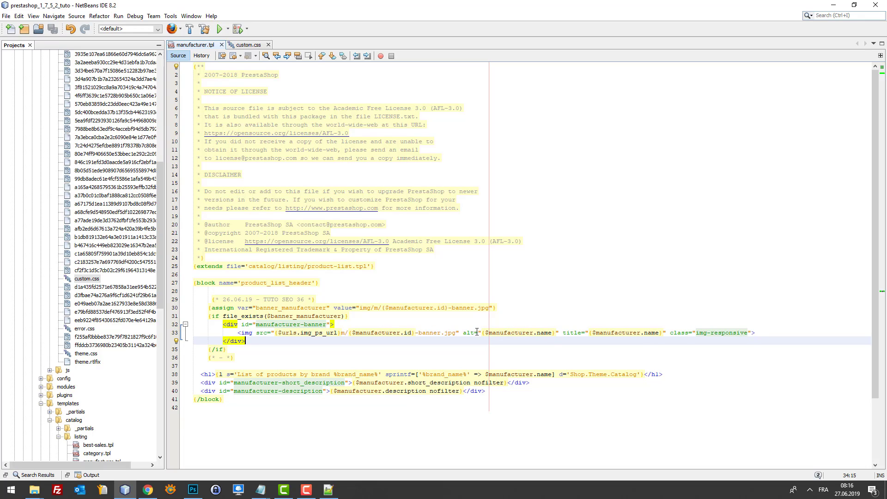
left_click_drag(482, 332, 556, 333)
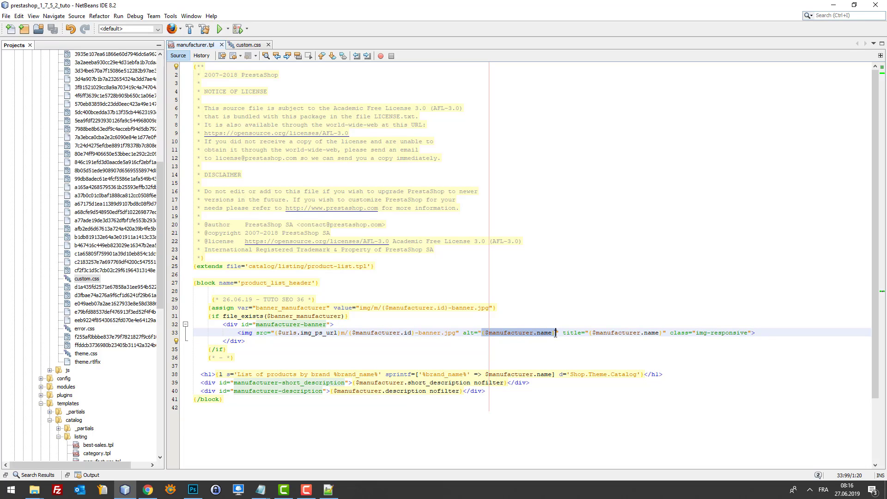
left_click(490, 338)
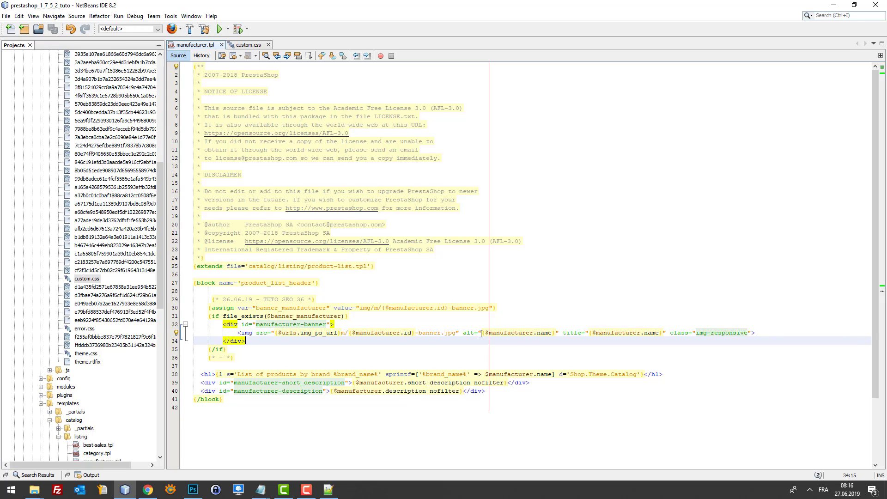
left_click_drag(556, 332, 479, 333)
left_click(468, 334)
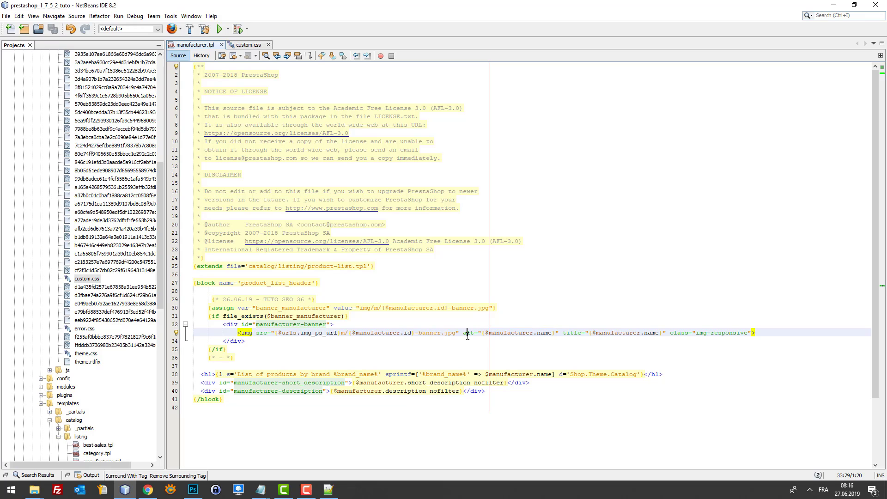
left_click(535, 339)
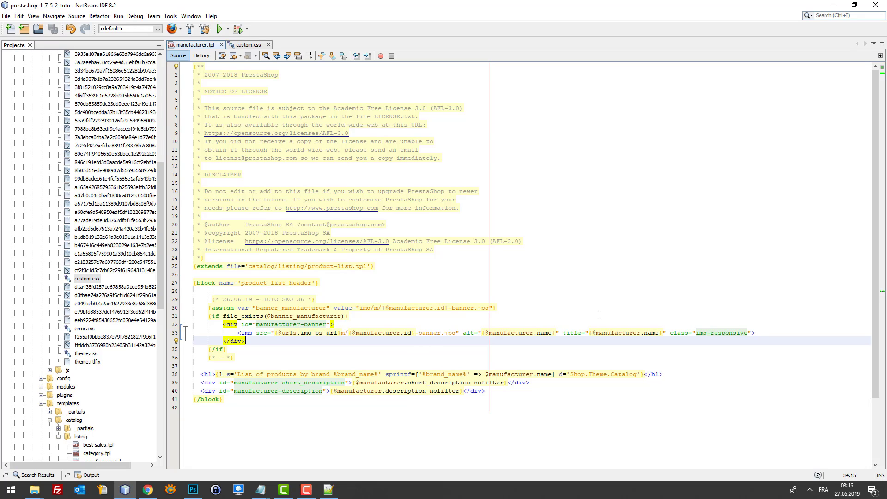
key("alt+Tab")
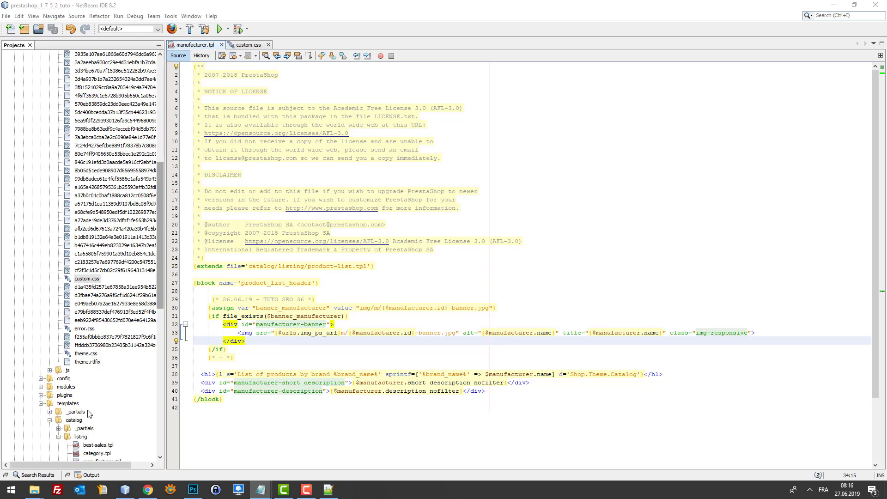
Switch to Chrome, open the Coussin Renard product from the KTM page, close the developer tools, and show its product details.
left_click(148, 490)
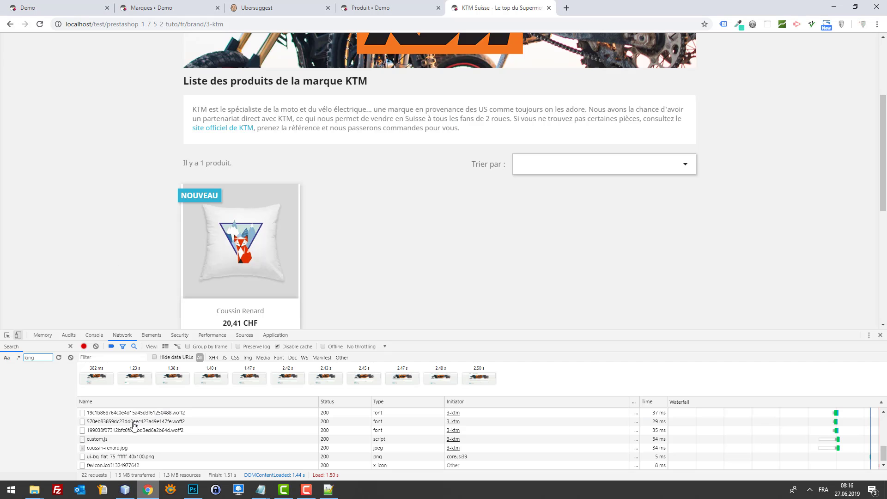
left_click(256, 210)
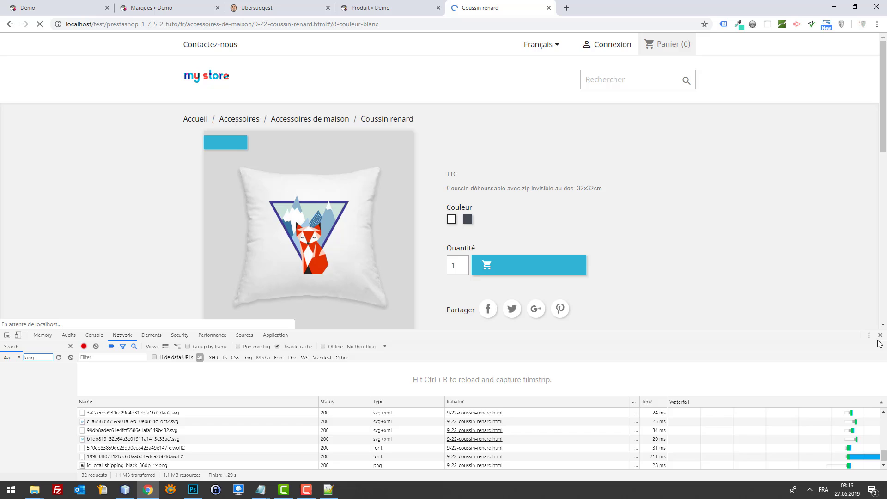
left_click(880, 335)
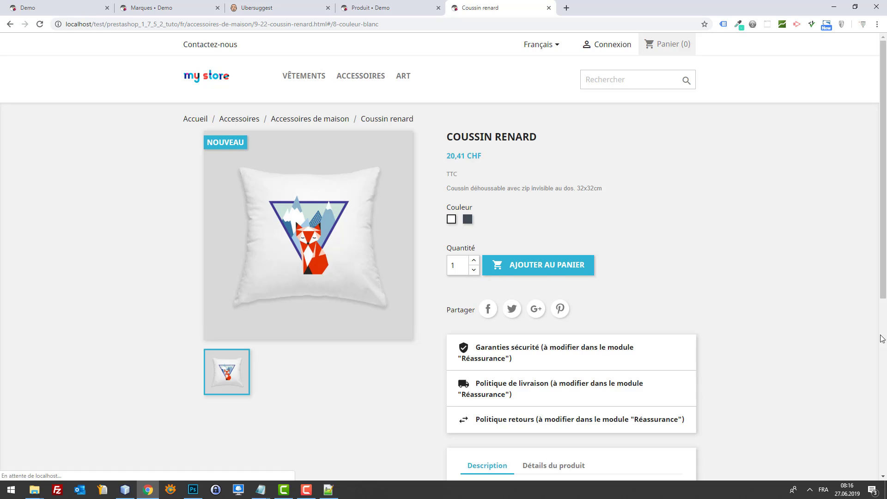
scroll(769, 287, "down", 6)
scroll(768, 288, "up", 3)
scroll(710, 281, "down", 4)
scroll(587, 286, "up", 4)
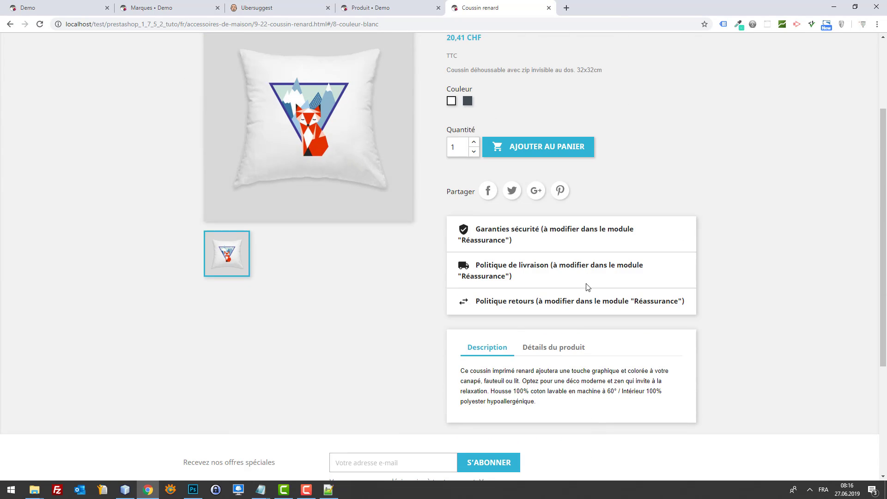
left_click(556, 350)
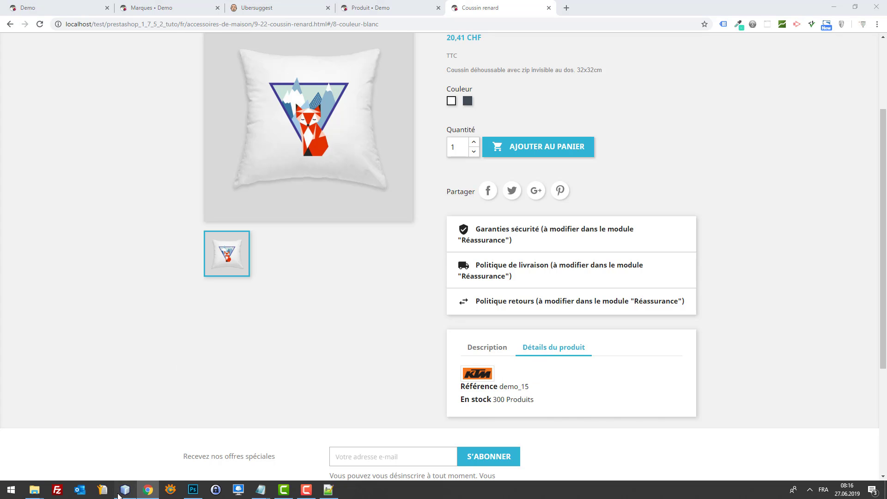
Switch to NetBeans and locate the classic theme folder in the project tree.
left_click(125, 489)
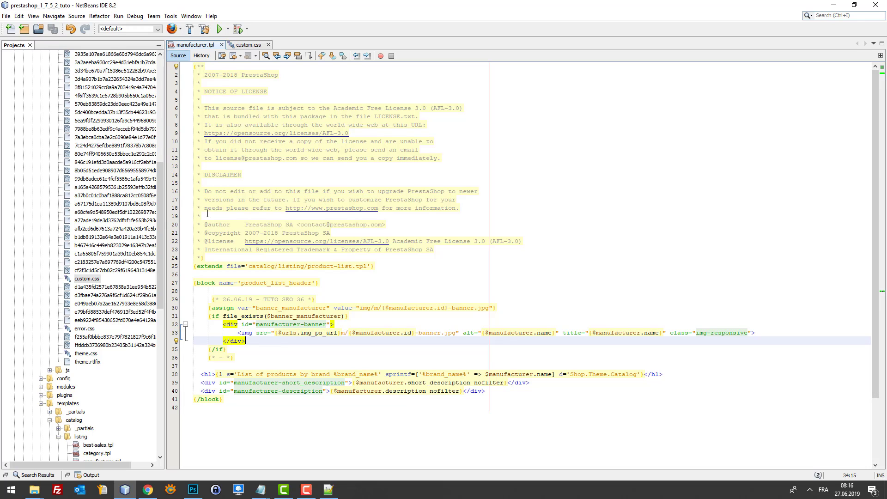
scroll(65, 324, "down", 8)
left_click(98, 287)
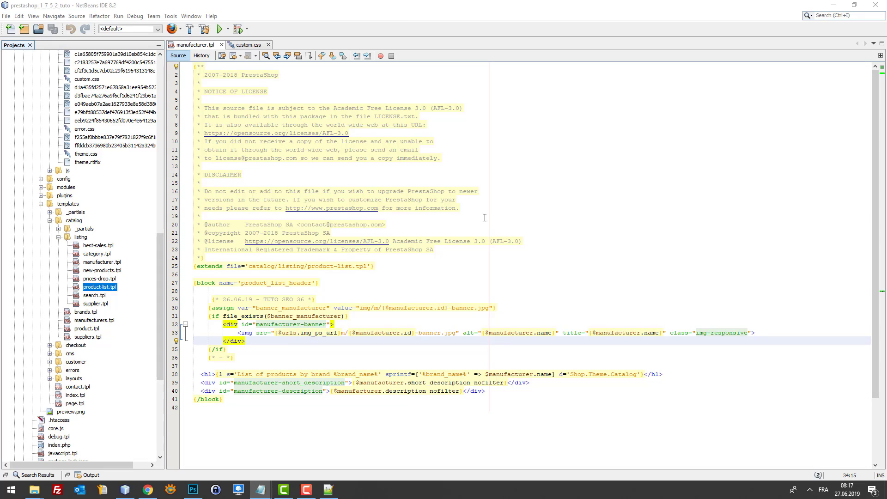
scroll(91, 237, "up", 15)
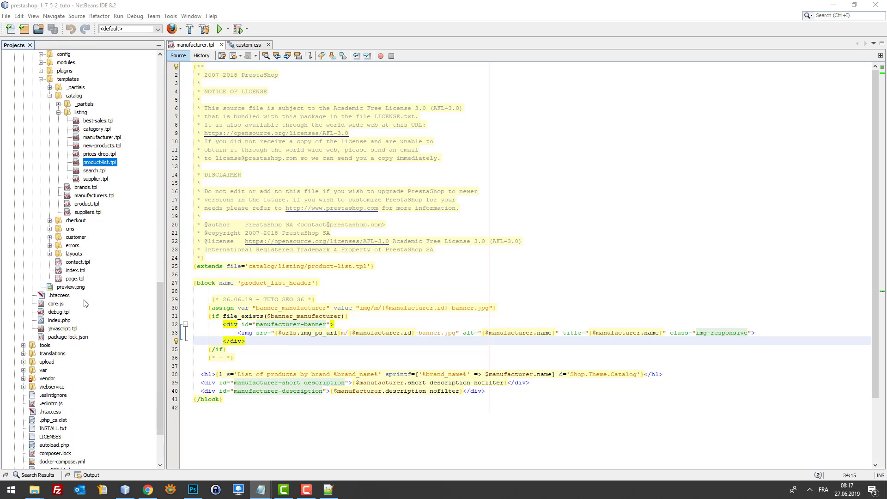
scroll(91, 237, "up", 5)
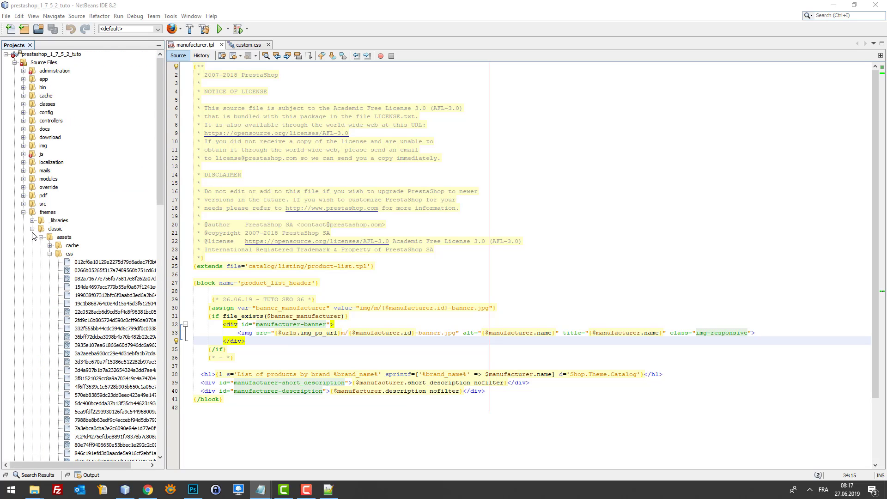
left_click(32, 229)
left_click(32, 229)
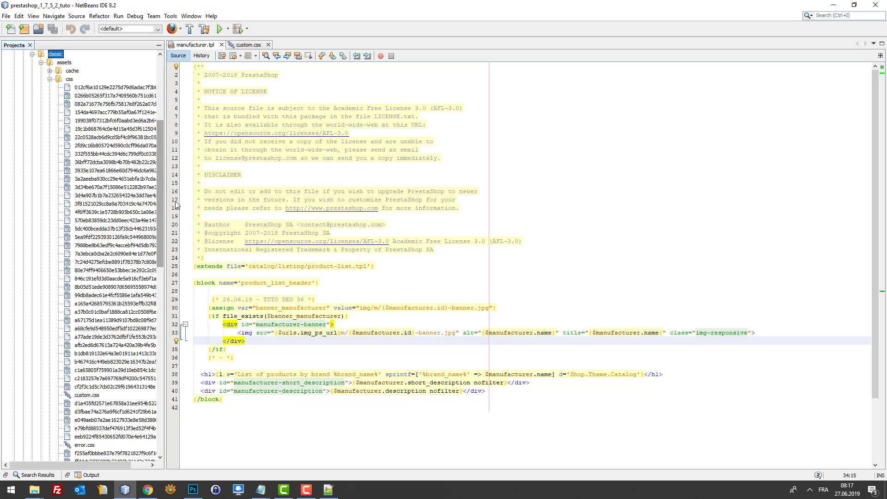
Open product-details.tpl from the classic theme's templates/catalog/_partials folder.
scroll(130, 261, "down", 10)
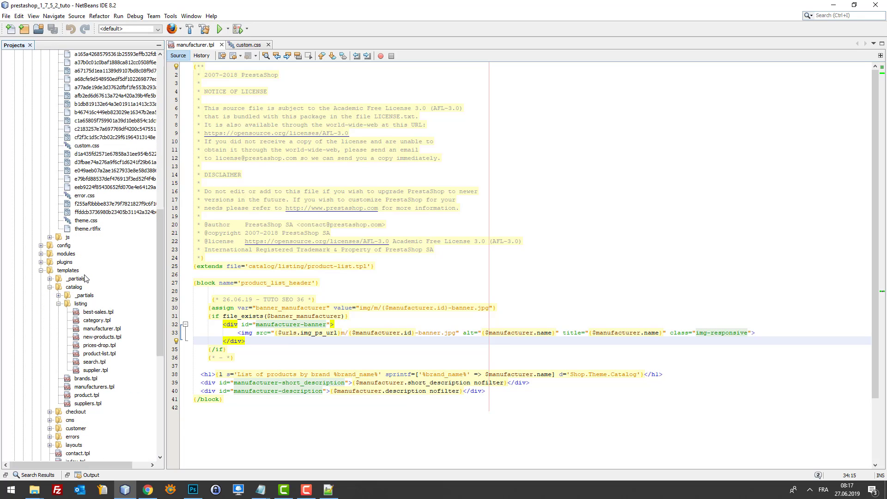
left_click(67, 271)
left_click(71, 288)
left_click(59, 296)
scroll(61, 299, "down", 3)
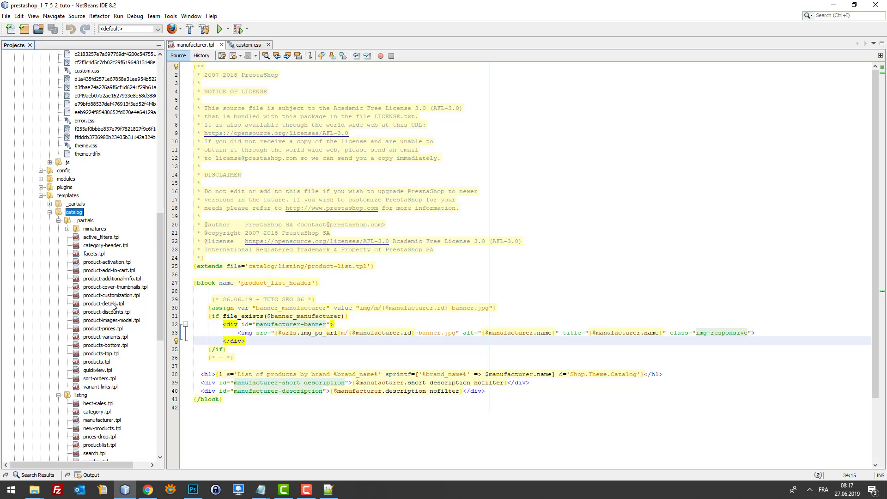
double_click(103, 303)
Search product-details.tpl for "brand" to locate the code that displays the product's manufacturer.
scroll(380, 288, "down", 9)
scroll(380, 288, "down", 10)
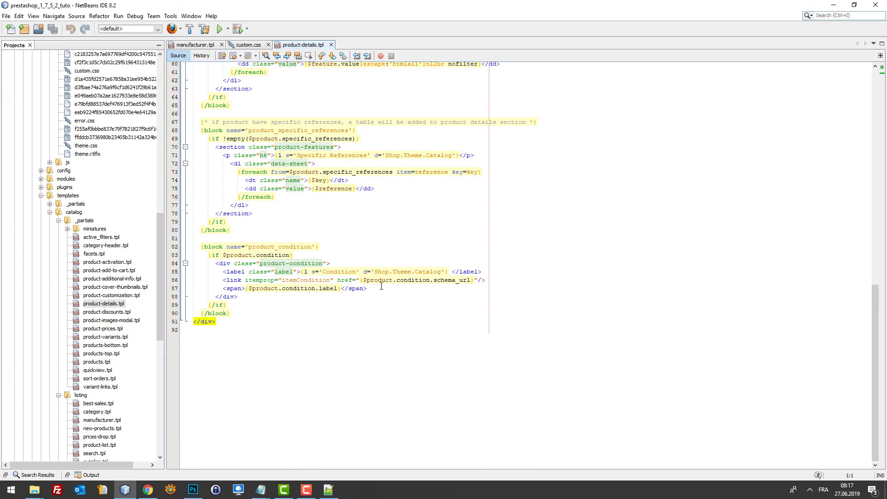
scroll(379, 286, "up", 4)
left_click(381, 271)
key("ctrl+f")
type("brand")
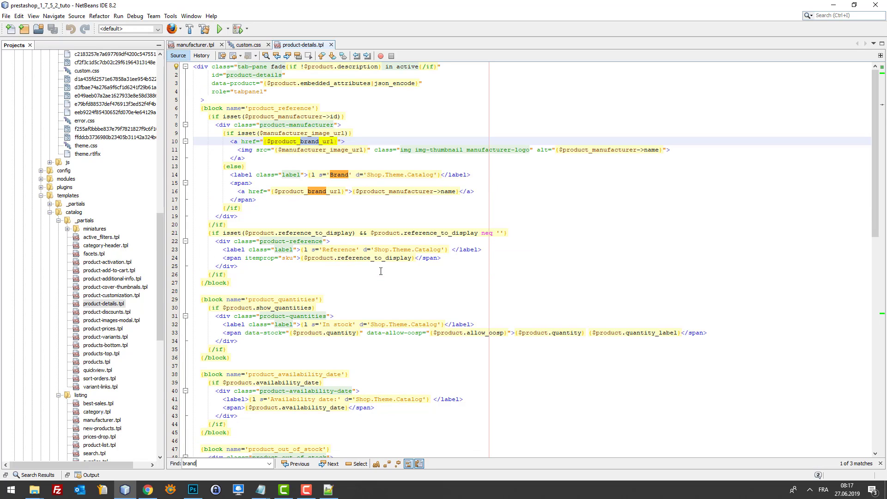
key("Escape")
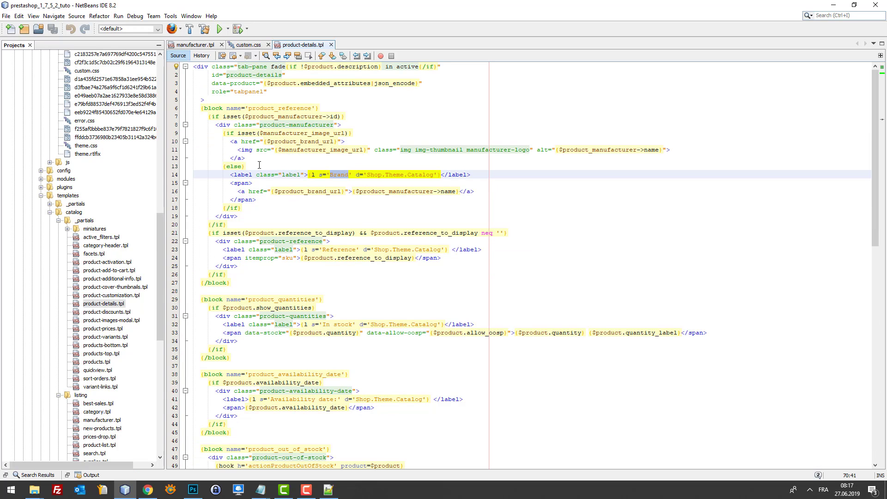
Comment out the contents of the product_reference block with {* and *} in product-details.tpl and save the file.
left_click(337, 110)
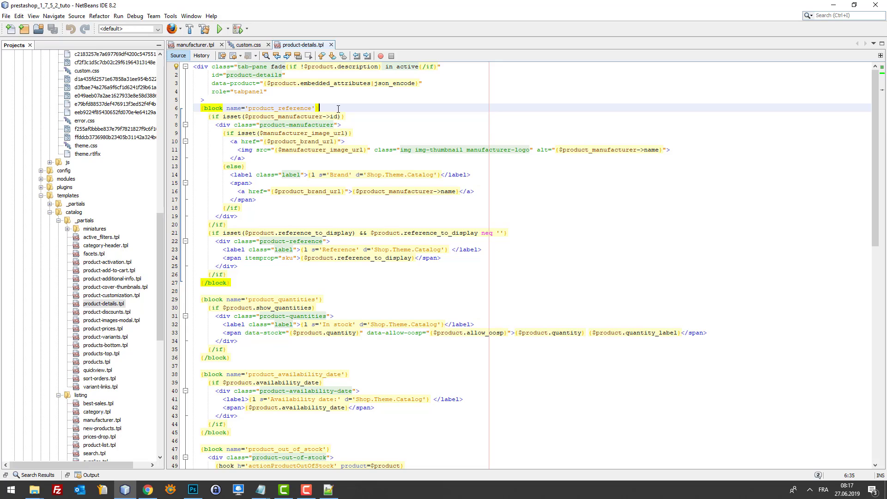
key("Return")
key("ctrl+z")
key("Return")
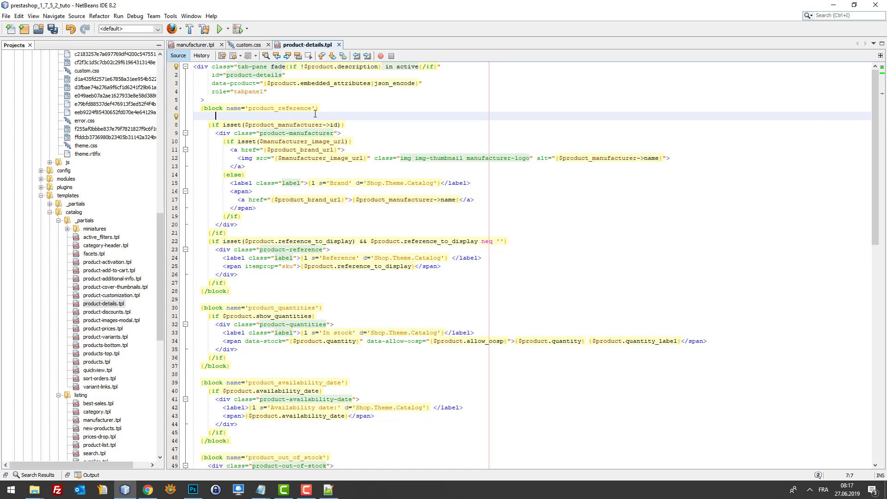
key("BackSpace")
key("BackSpace")
type("{*")
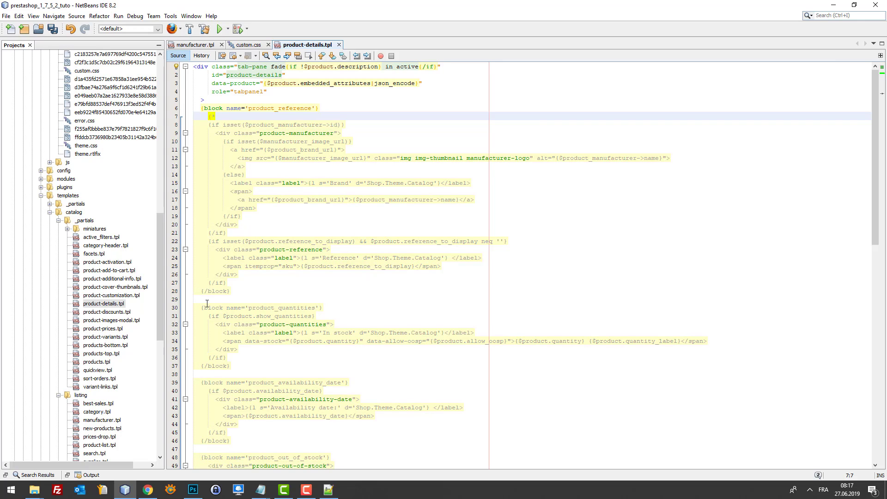
left_click(238, 284)
key("Return")
type("*}")
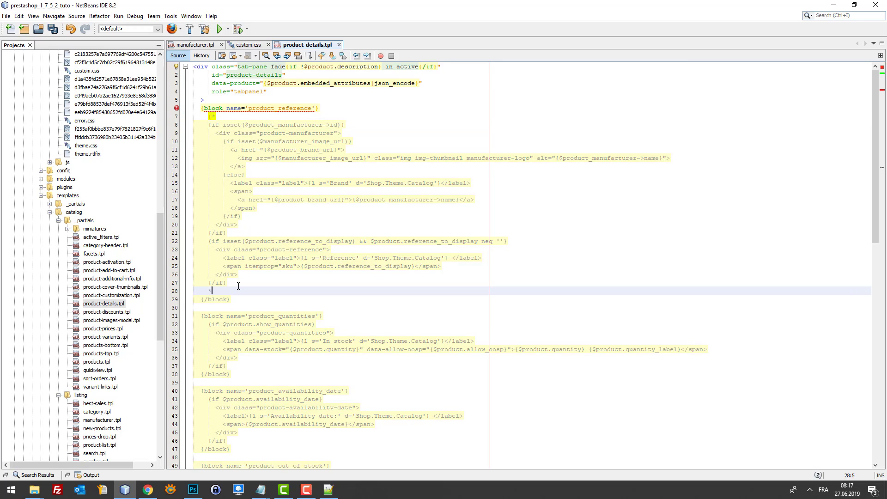
key("ctrl+s")
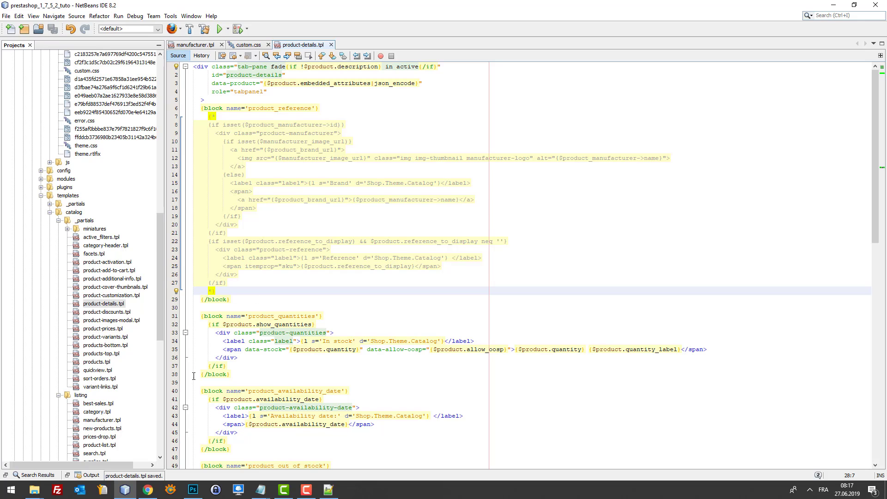
Switch to Chrome, reload the Coussin Renard product page, and check its product details and description.
left_click(148, 490)
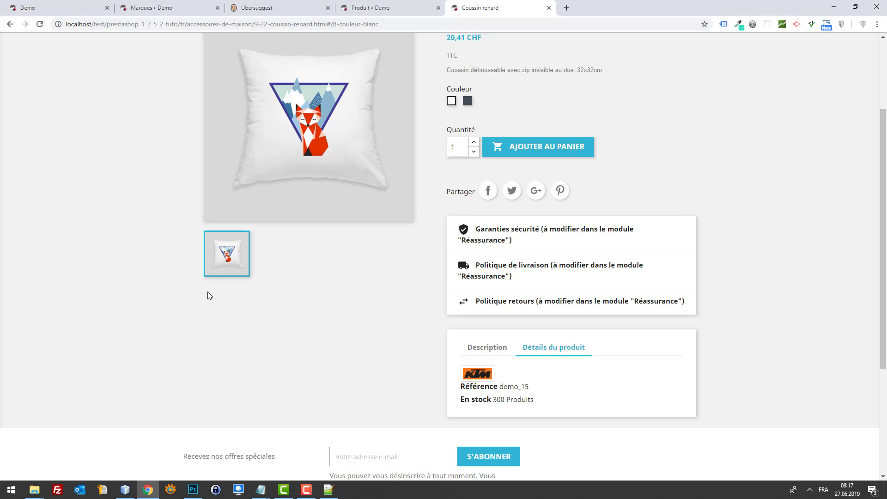
key("F5")
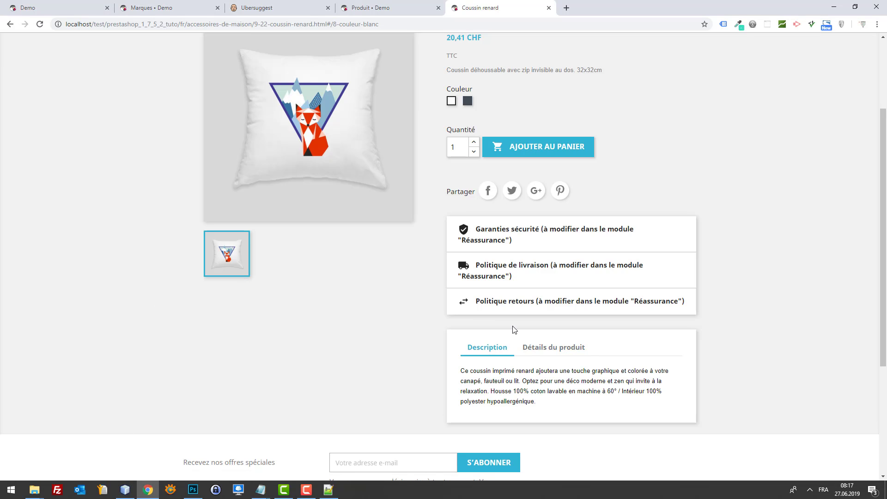
left_click(553, 347)
left_click(488, 347)
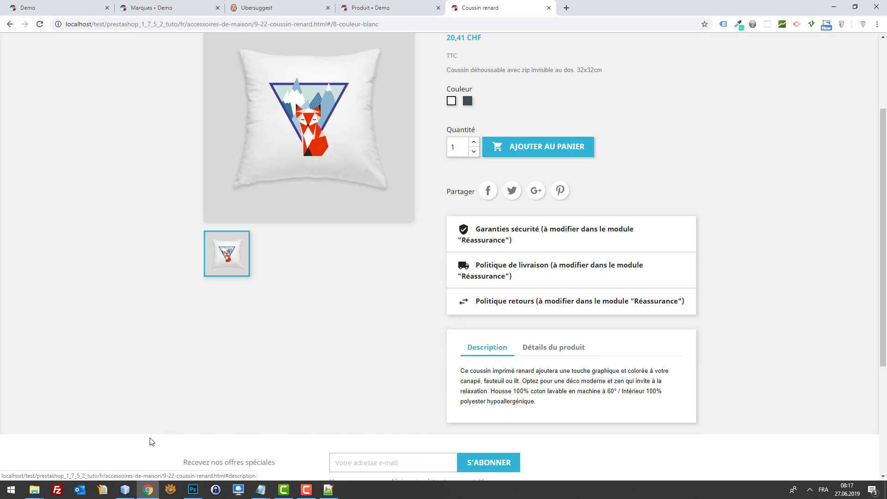
Return to NetBeans and review the comment markers around the product_reference contents in product-details.tpl.
left_click(124, 490)
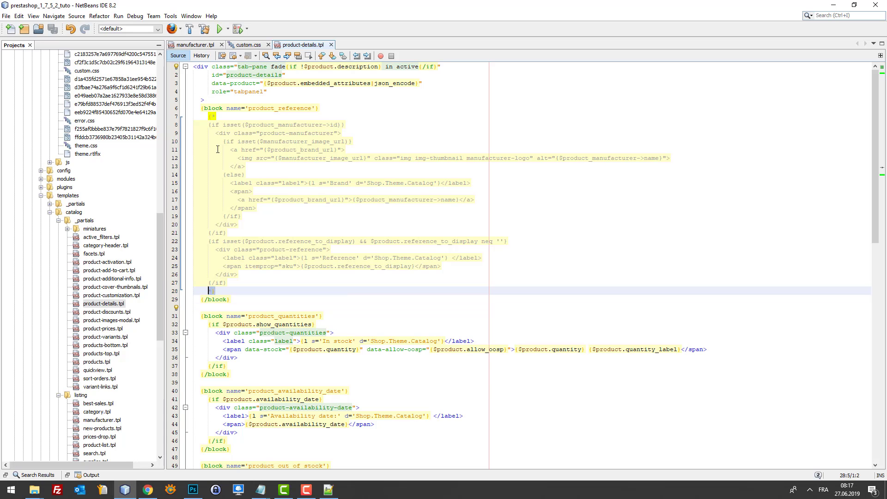
left_click_drag(221, 118, 210, 117)
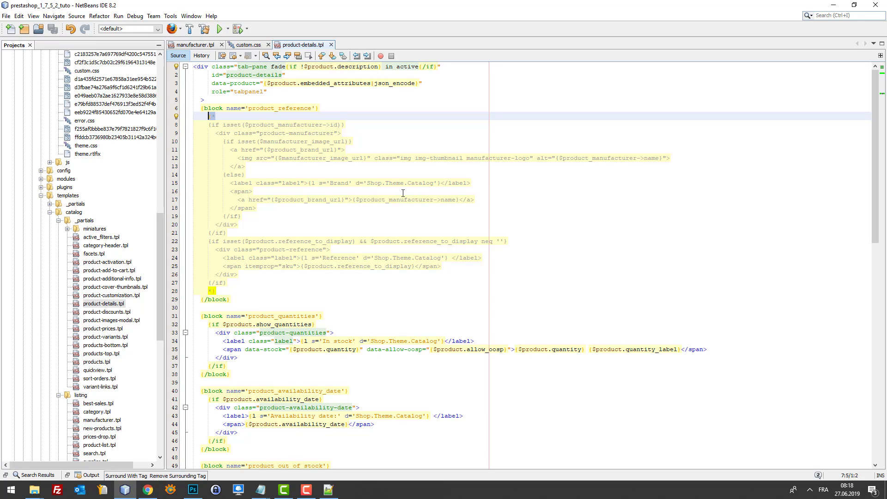
left_click(256, 116)
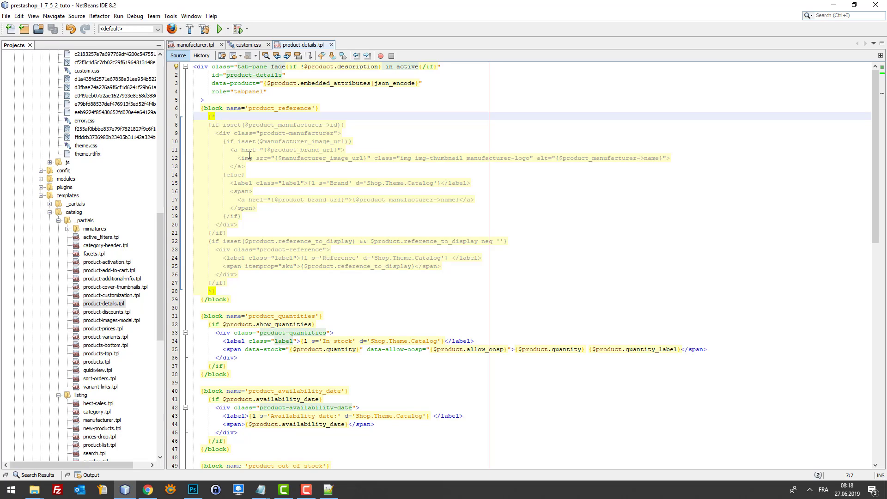
Copy "26.06.19 - TUTO SEO 36" from the custom.css comment into a new line atop the commented product_reference block in product-details.tpl and save.
left_click(241, 45)
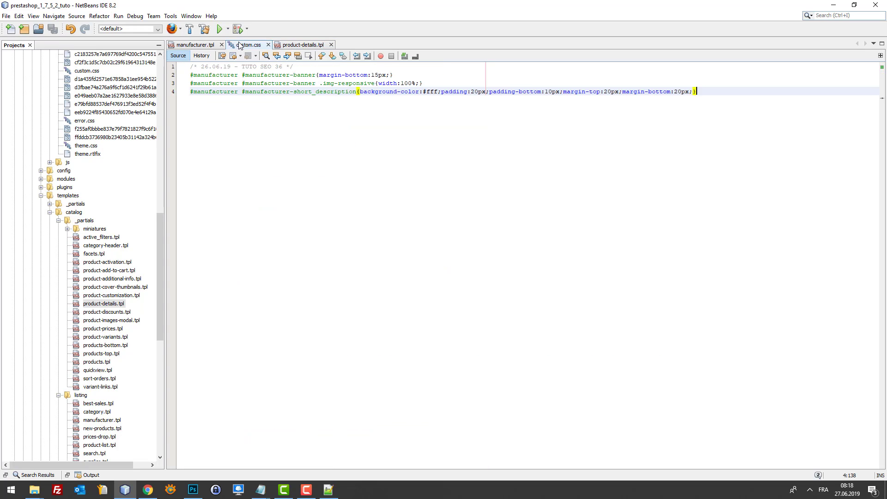
left_click_drag(283, 66, 201, 66)
key("ctrl+c")
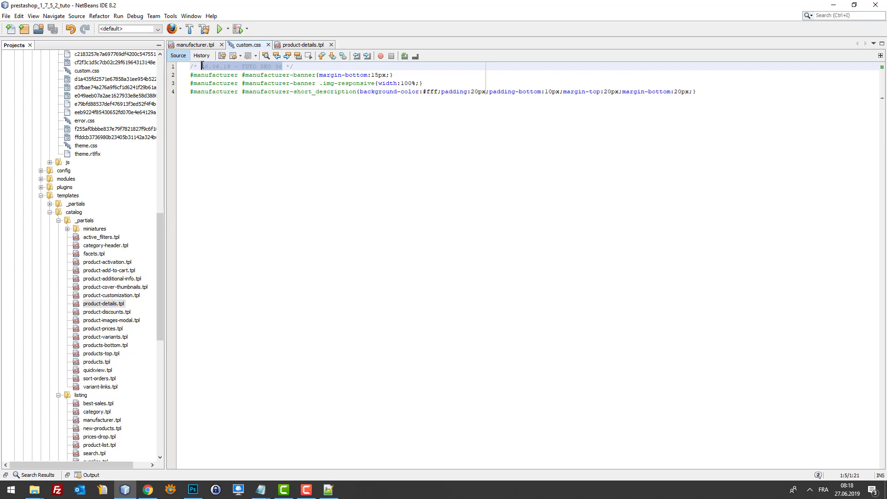
left_click(292, 45)
key("Return")
key("ctrl+v")
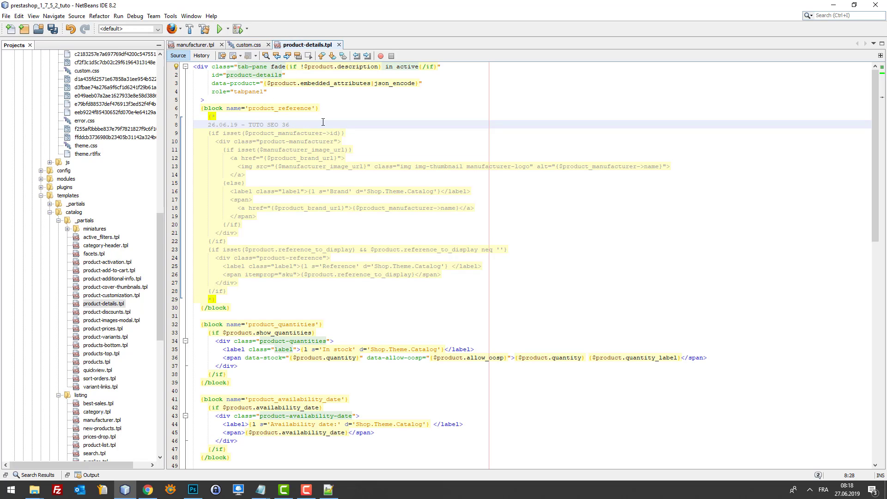
type("- r/")
key("BackSpace")
key("ctrl+s")
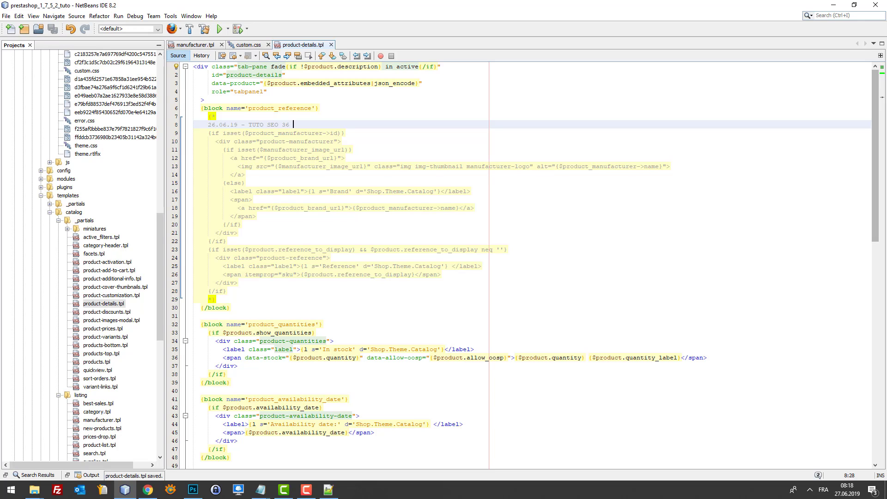
Collapse the templates, css and assets folders of the classic theme in the project tree.
scroll(117, 281, "down", 4)
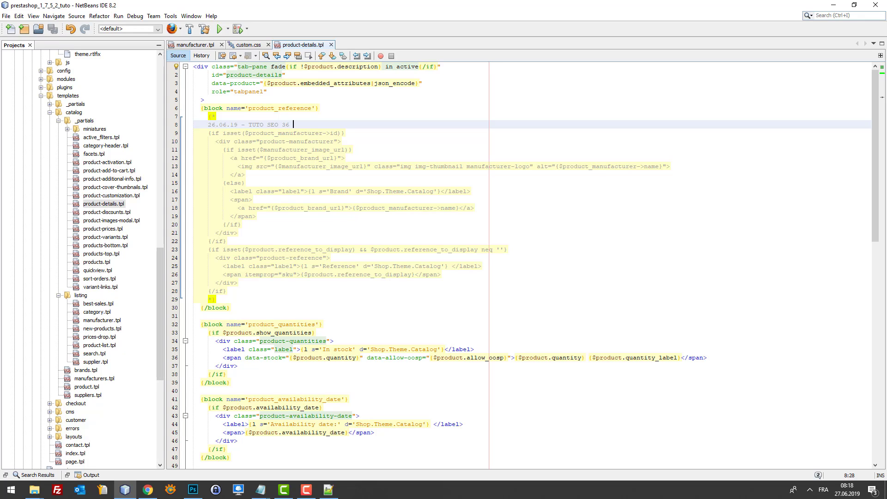
key("alt+Tab")
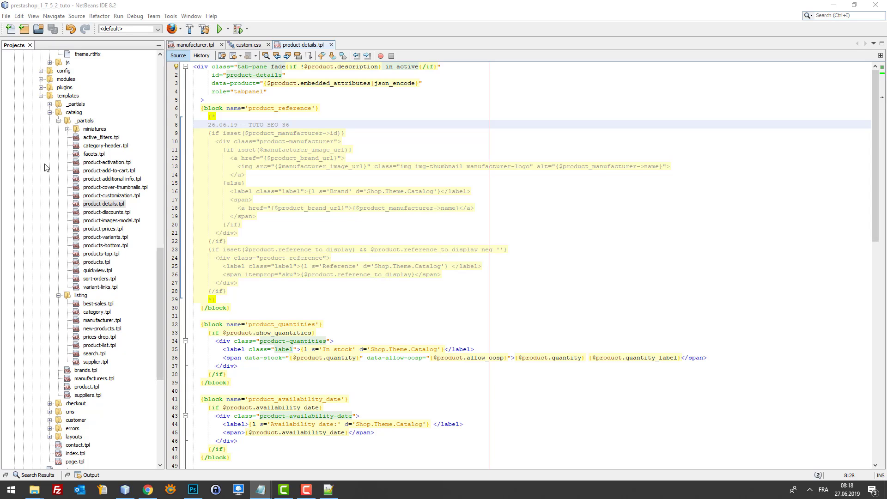
left_click(64, 96)
scroll(76, 138, "up", 3)
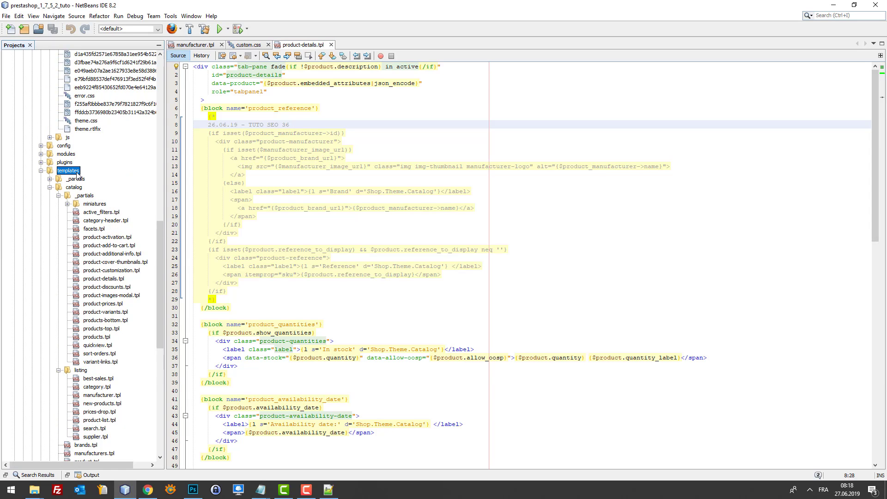
left_click(50, 178)
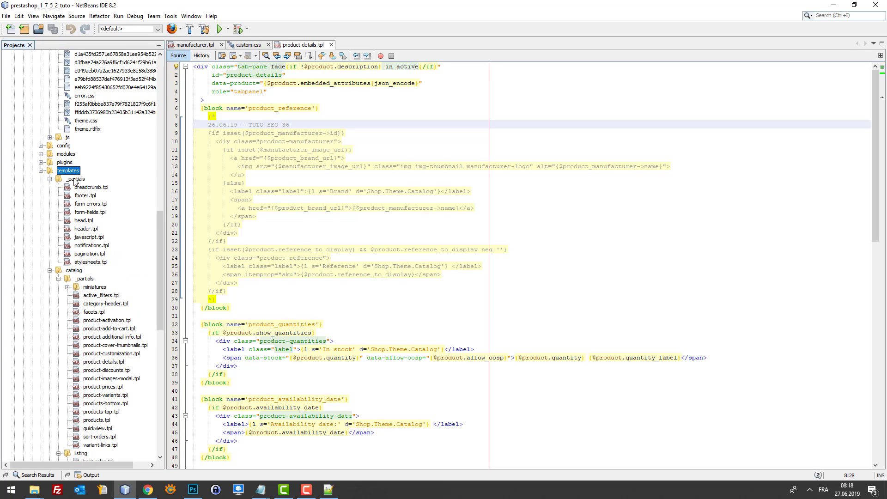
left_click(50, 179)
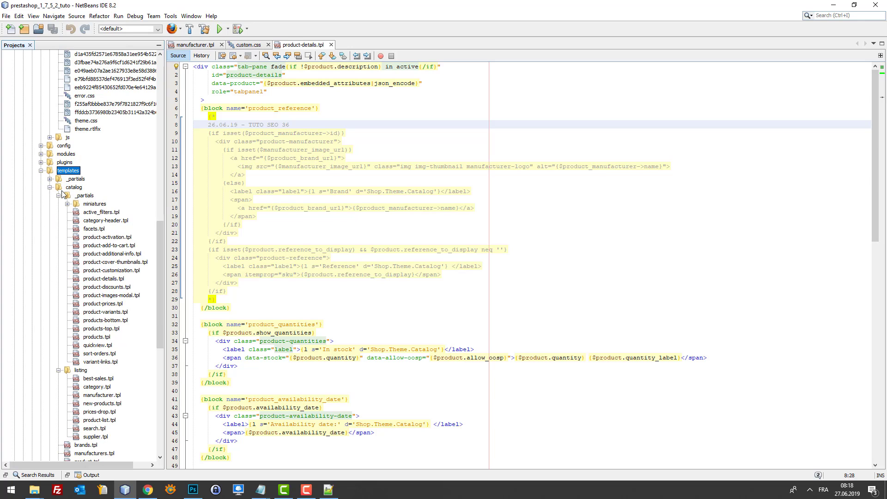
left_click(41, 170)
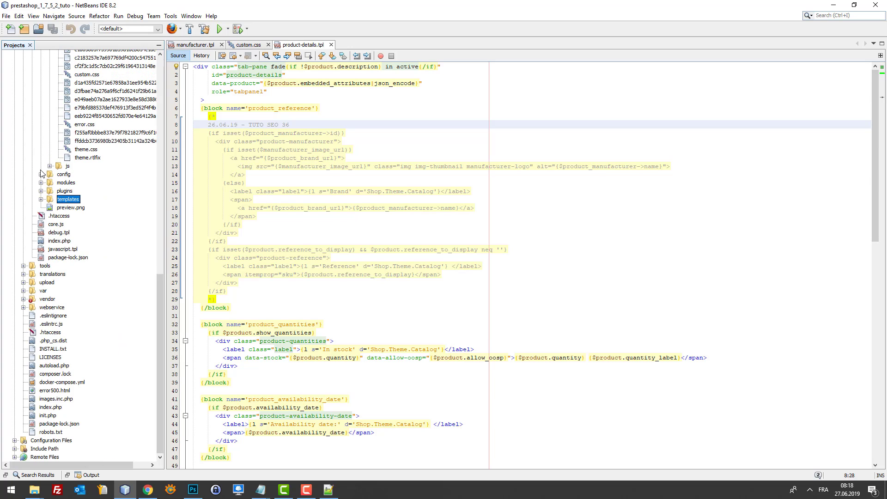
scroll(109, 198, "up", 15)
scroll(109, 198, "up", 5)
left_click(50, 253)
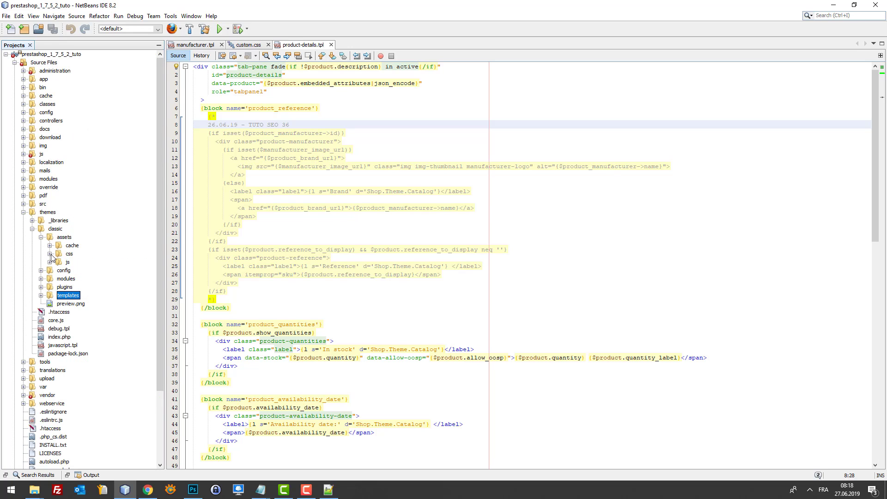
left_click(41, 237)
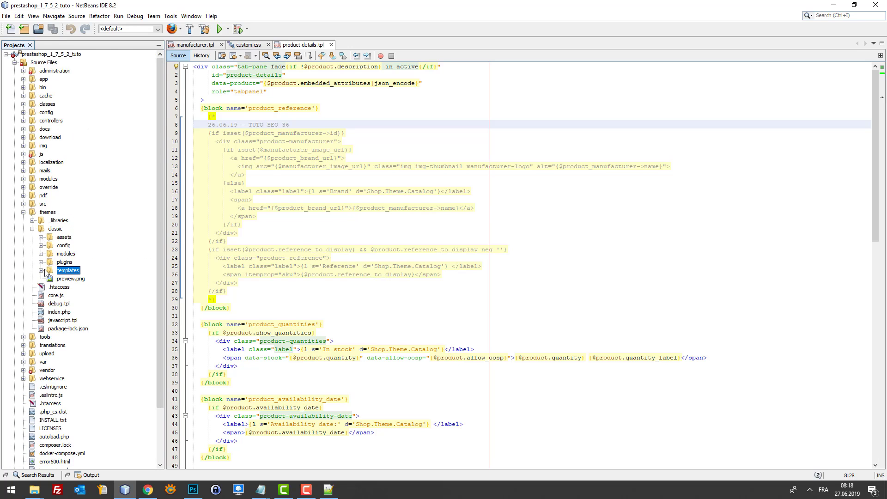
Open product-add-to-cart.tpl from the classic theme's templates/catalog/_partials folder and look through its code.
left_click(58, 229)
left_click(63, 271)
left_click(41, 271)
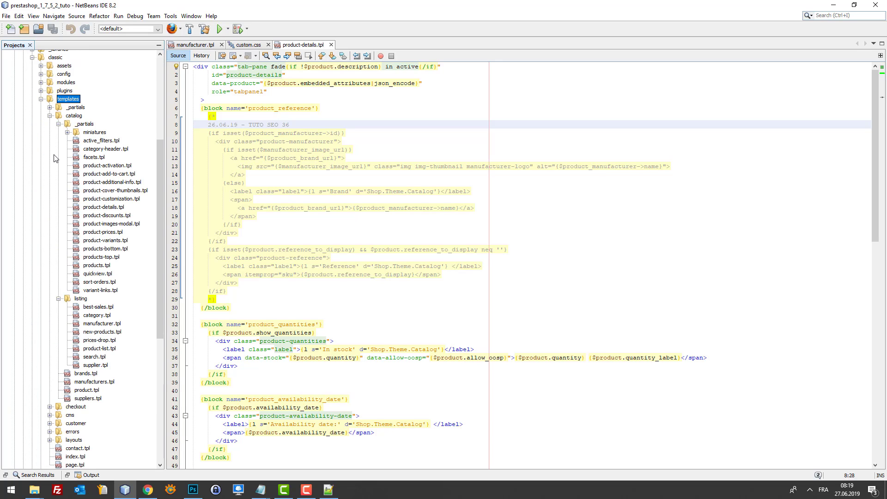
left_click(70, 116)
left_click(80, 124)
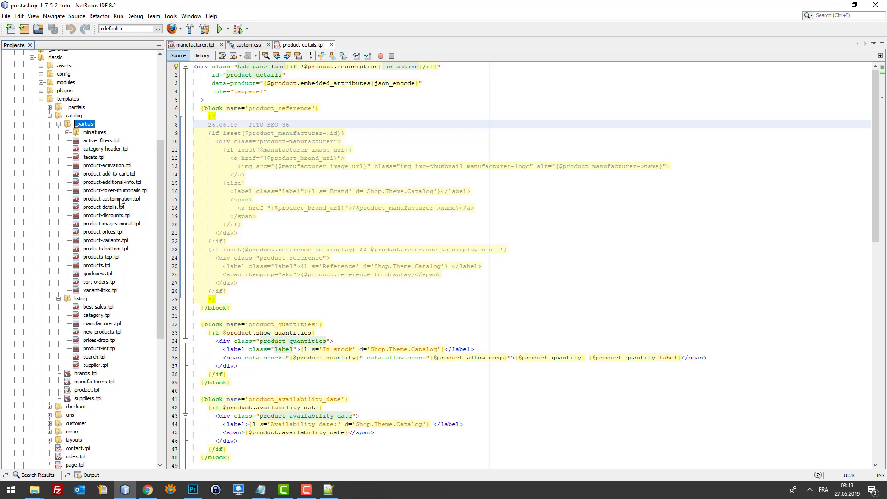
double_click(114, 174)
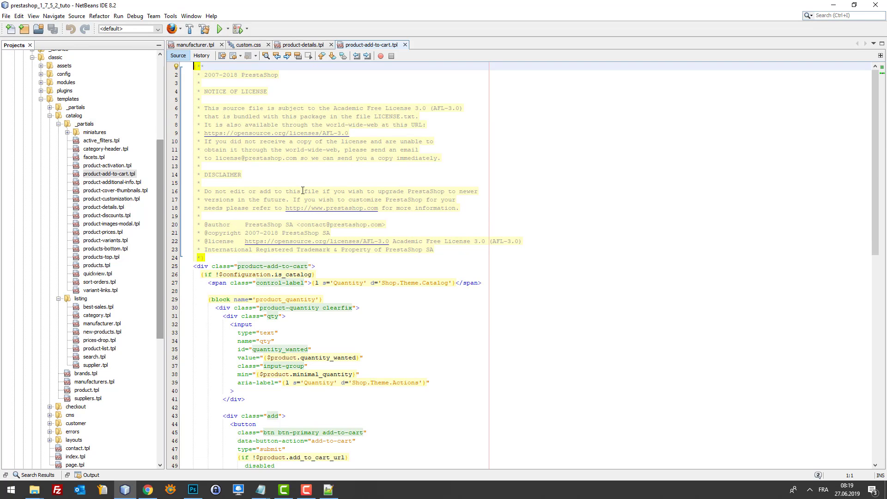
scroll(303, 191, "down", 16)
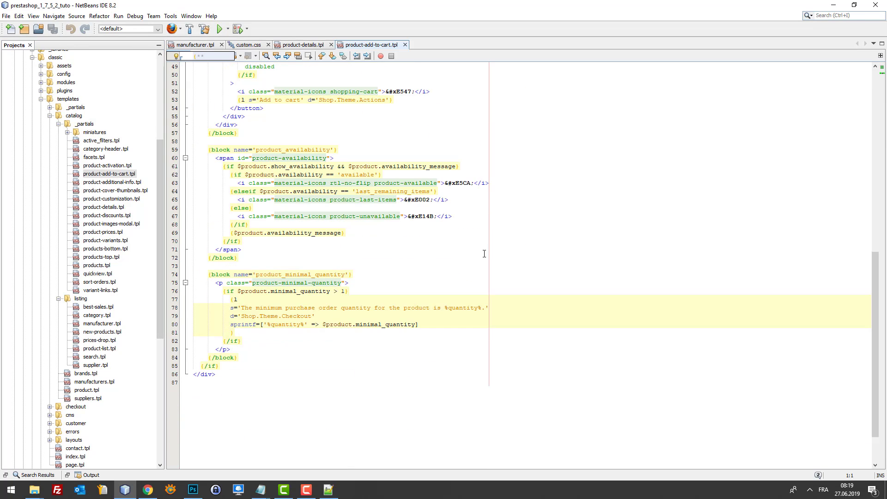
scroll(423, 245, "up", 7)
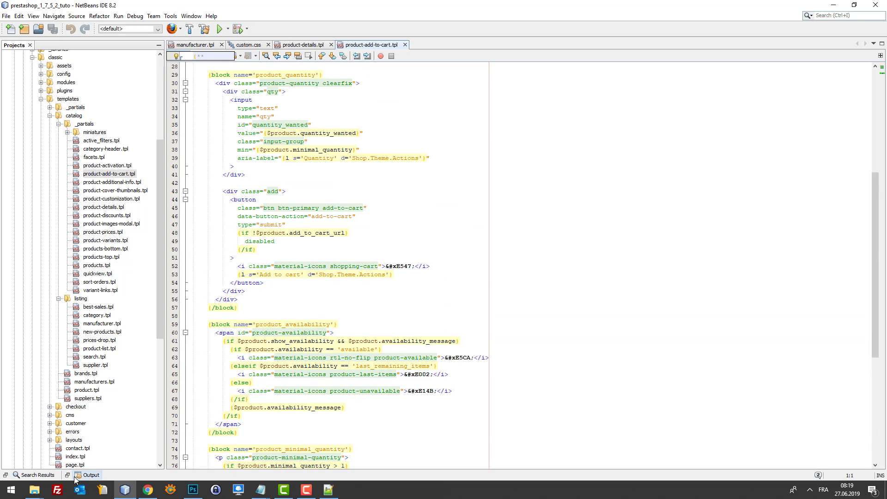
Open product-add-to-cart.tpl from folder 36 in Notepad++ and copy its "26.06.19 - TUTO SEO 36" manufacturer block through the closing {* - *}.
left_click(42, 489)
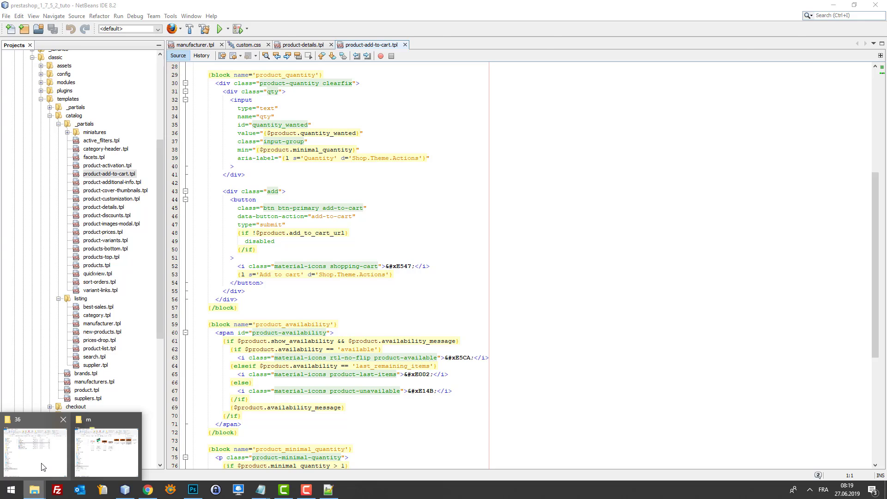
left_click(41, 471)
left_click(353, 189)
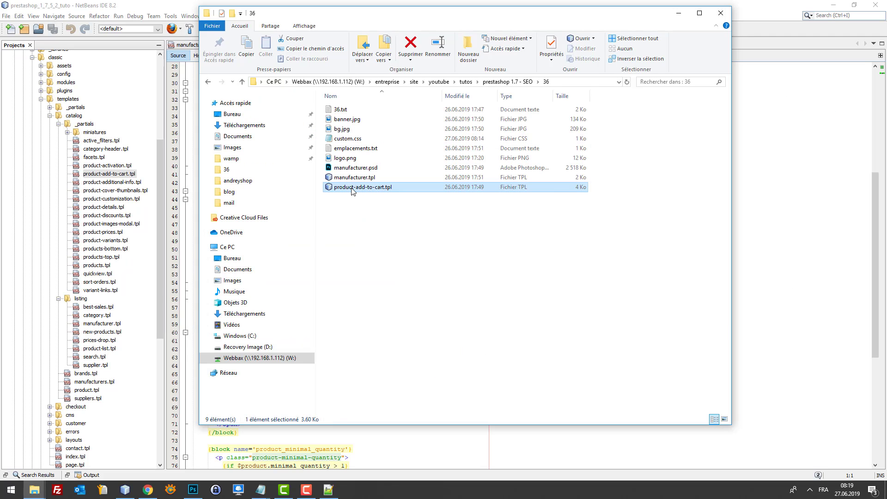
right_click(353, 190)
left_click(391, 225)
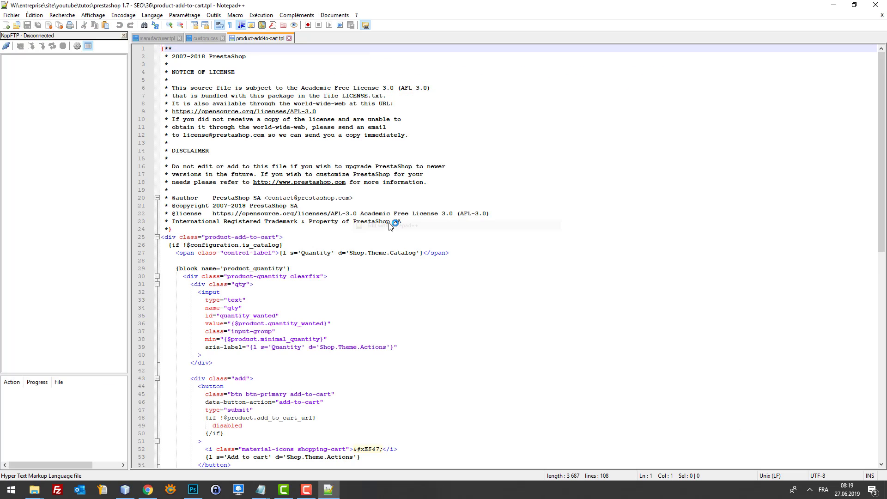
scroll(403, 240, "down", 12)
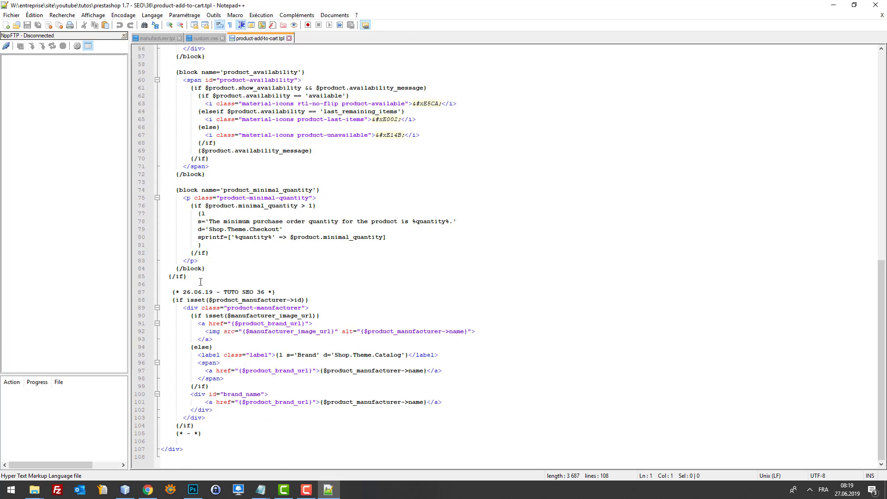
left_click_drag(169, 294, 237, 434)
key("ctrl+c")
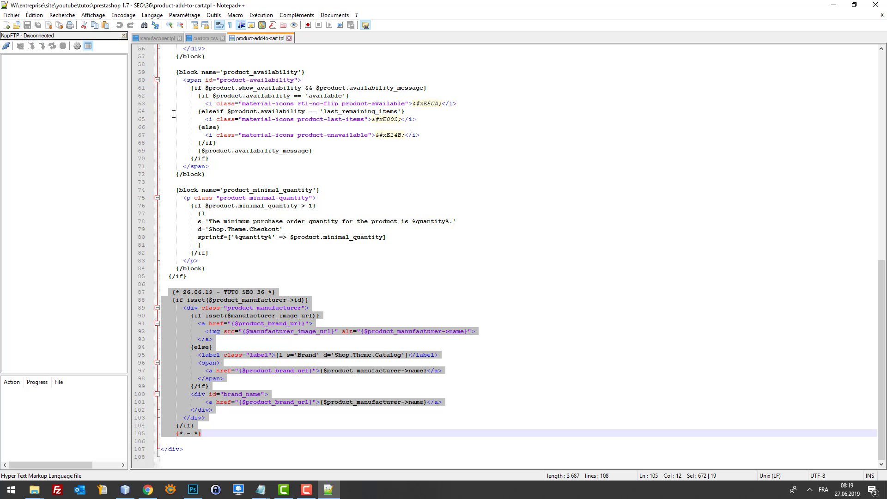
Back in NetBeans, paste the manufacturer block between the last {/if} and the final </div> of product-add-to-cart.tpl and save the file.
left_click(834, 5)
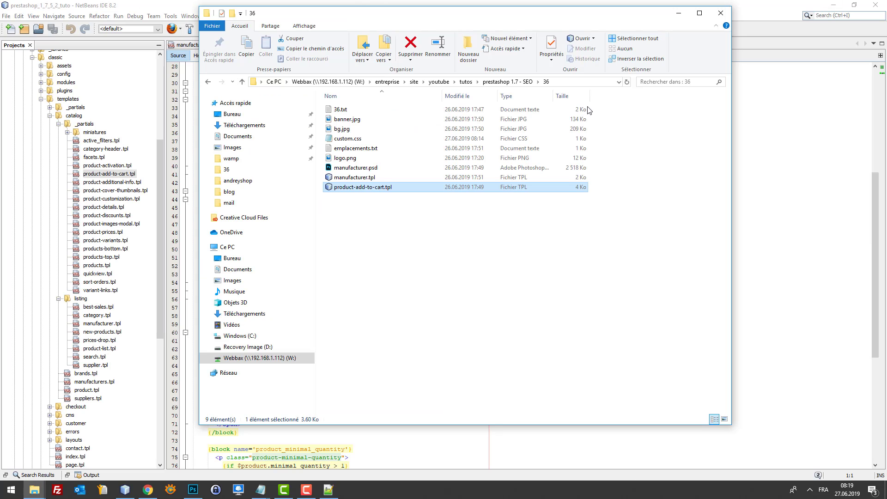
left_click(353, 2)
scroll(472, 238, "down", 10)
left_click(245, 319)
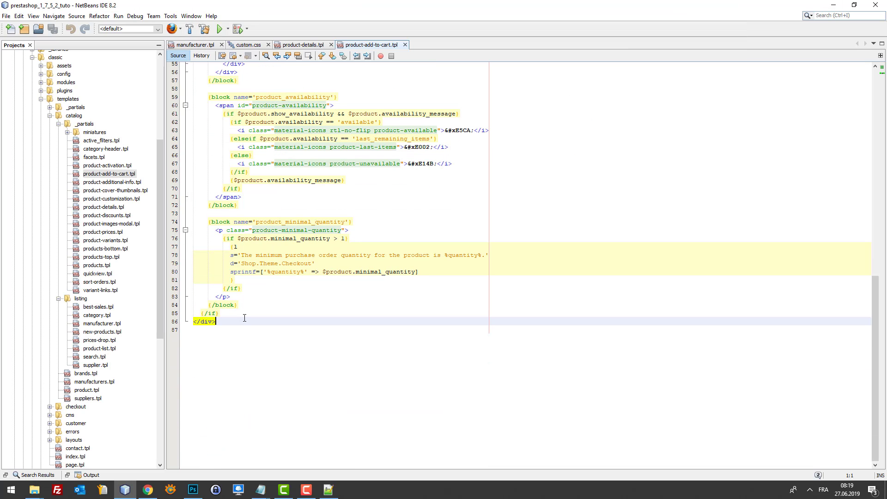
left_click(244, 314)
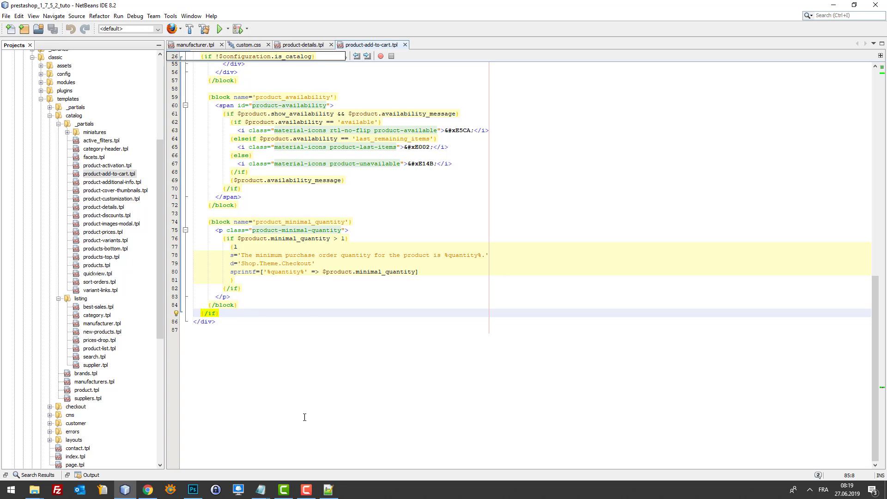
left_click(330, 489)
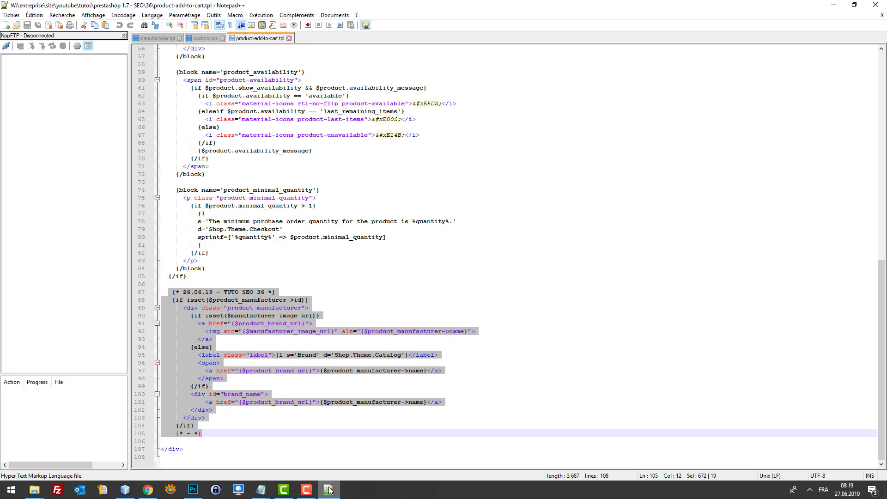
left_click(329, 490)
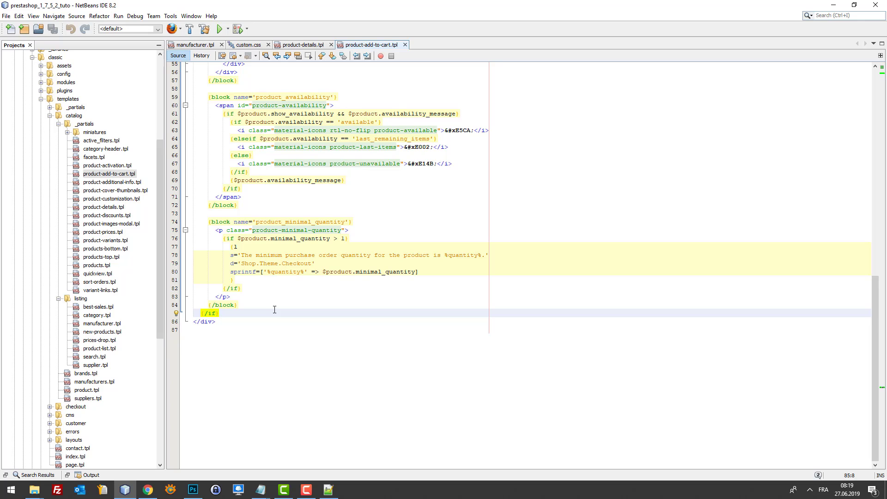
key("Return")
key("Return")
key("ctrl+v")
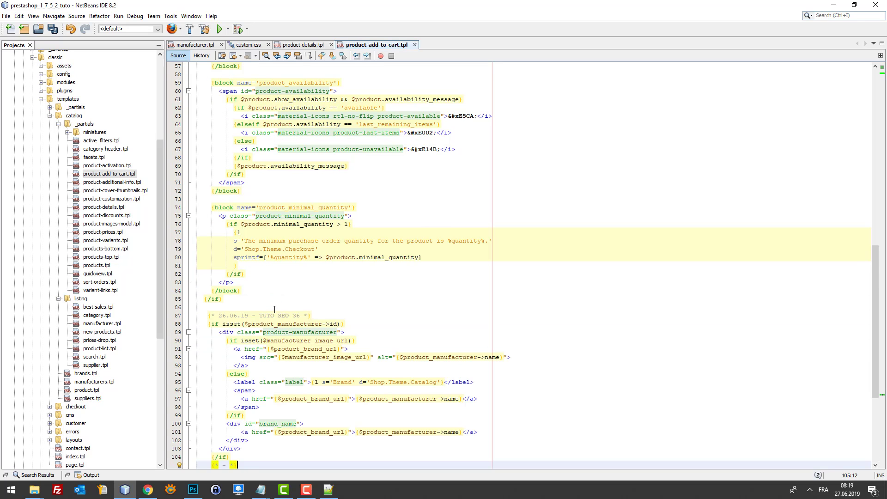
key("ctrl+s")
scroll(278, 398, "down", 4)
left_click(207, 392)
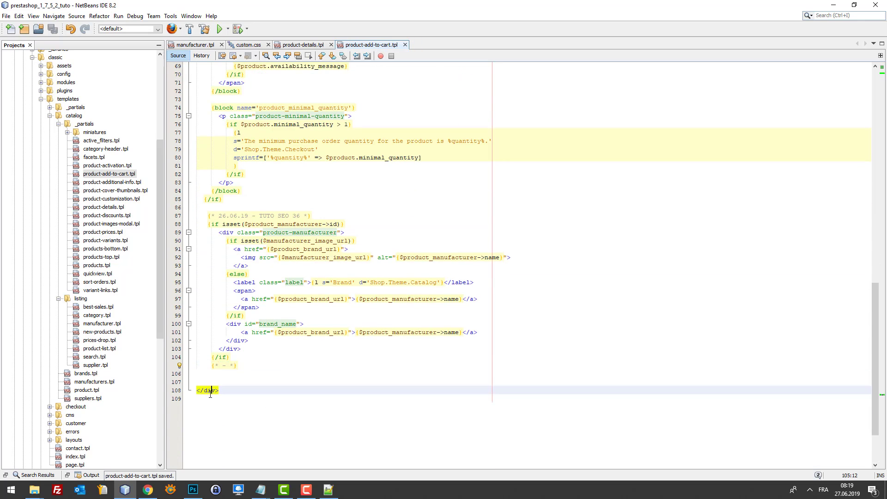
Switch to Chrome, reload the Coussin renard product page, and check how the brand logo and name display.
left_click(156, 490)
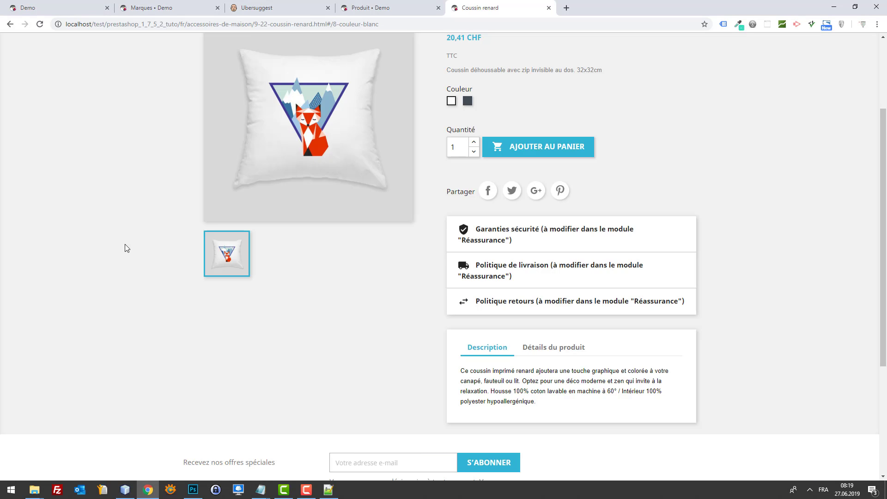
key("F5")
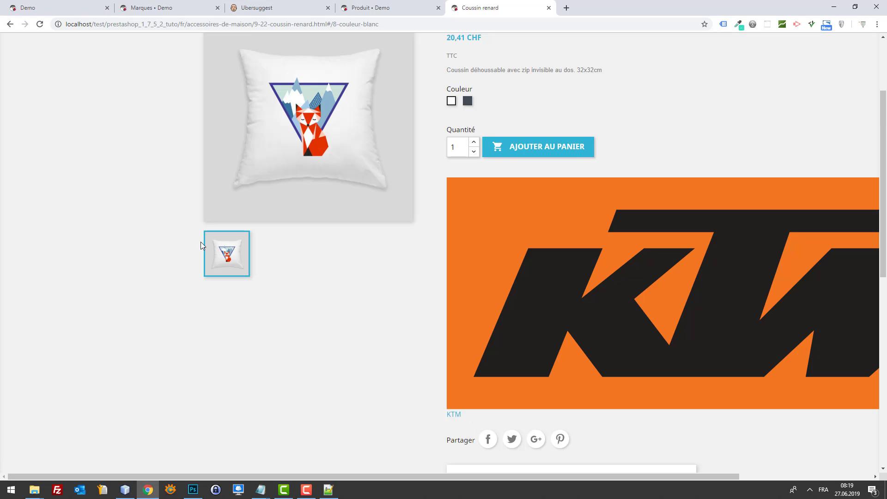
scroll(532, 264, "down", 5)
scroll(548, 278, "up", 5)
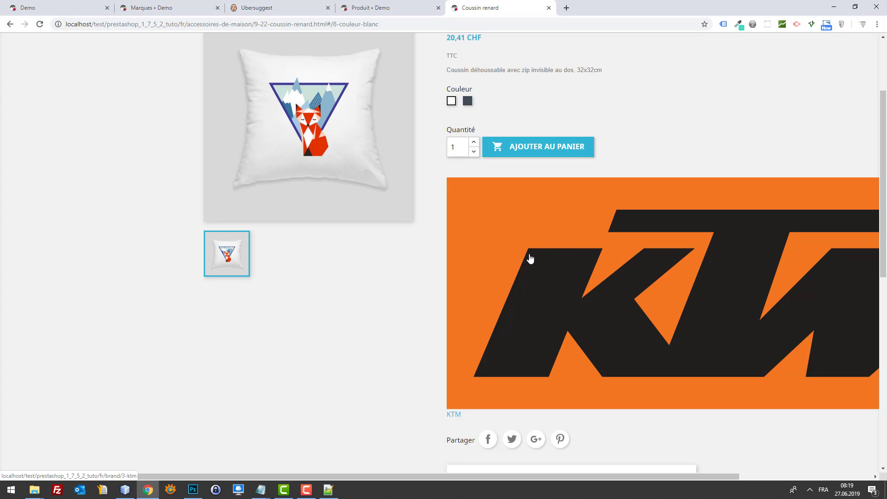
Switch to custom.css in Notepad++ and copy its three #product rules for .product-manufacturer, its img and #brand_name.
left_click(125, 489)
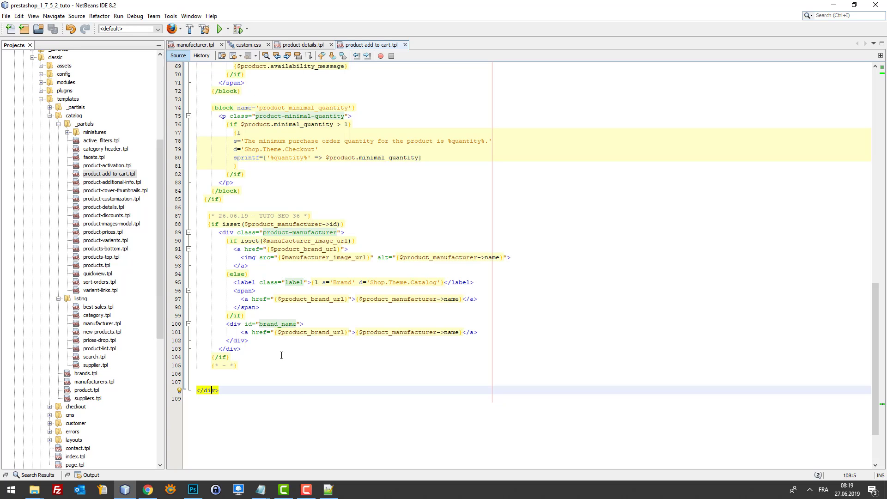
left_click(328, 489)
left_click(251, 119)
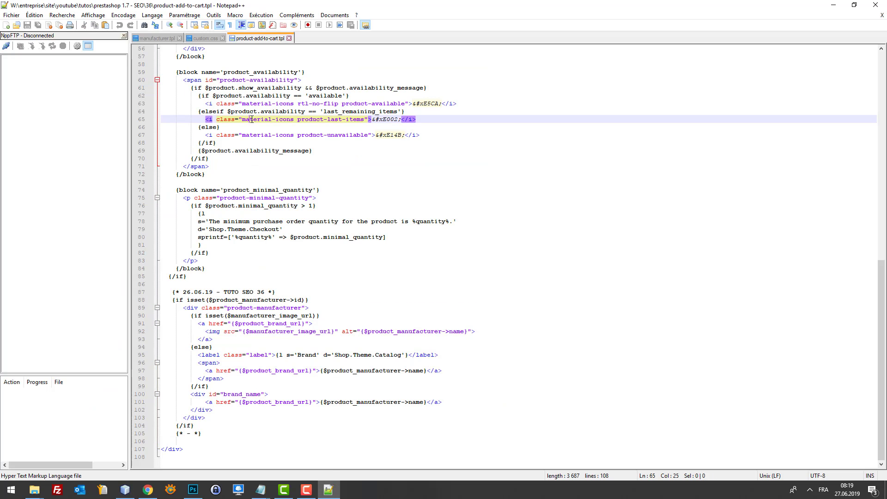
left_click(205, 38)
left_click(389, 99)
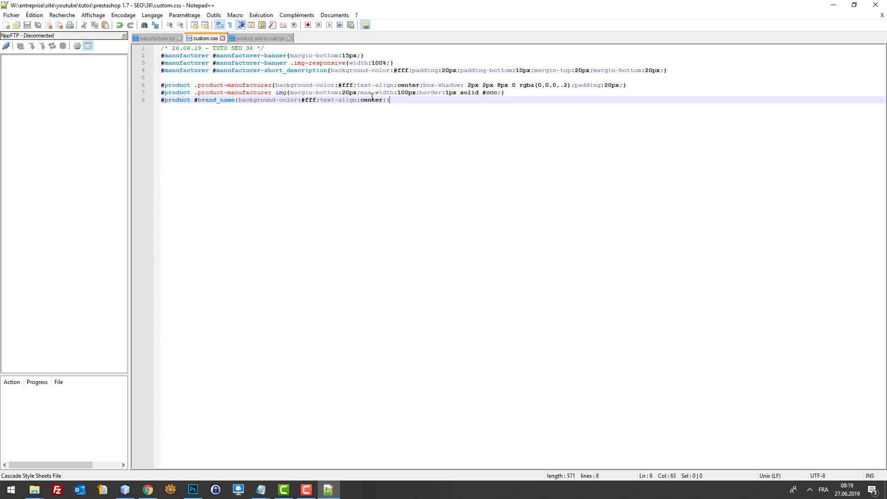
key("shift+Up")
key("shift+Home")
key("shift+Up")
key("ctrl+c")
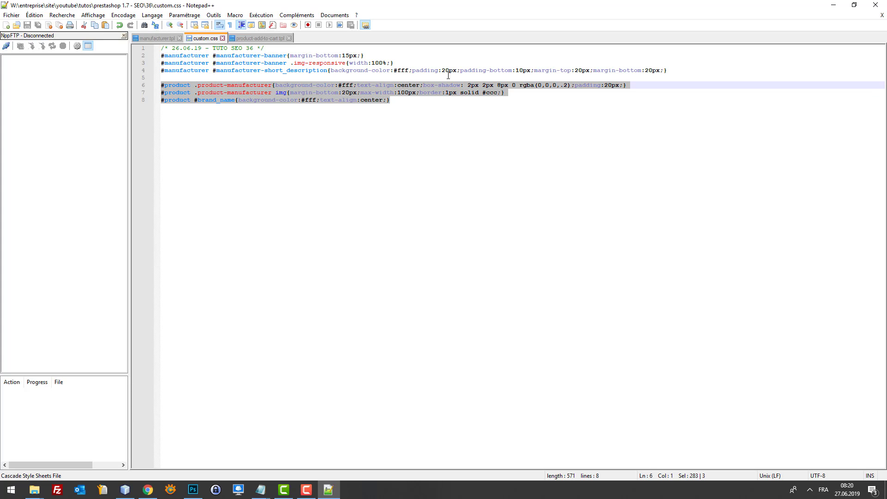
Back in NetBeans, paste the three #product rules below the #manufacturer rules in custom.css, separated by a blank line, and save the file.
left_click(834, 5)
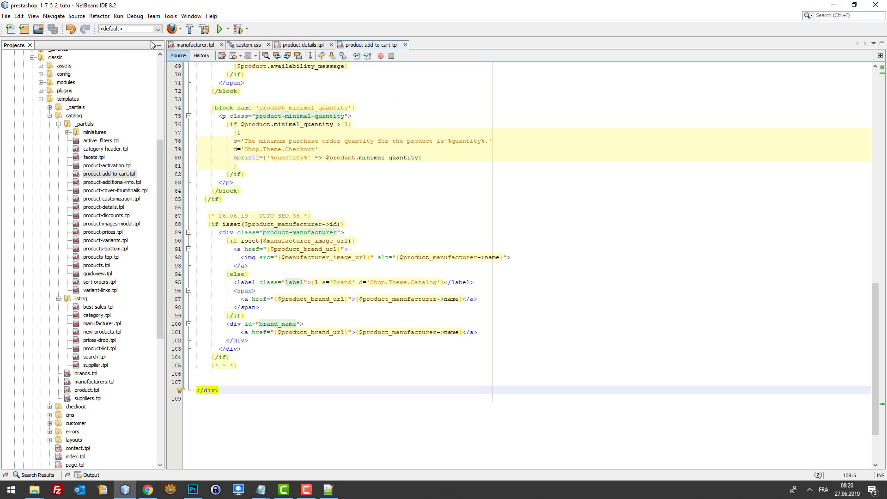
left_click(248, 44)
left_click(707, 90)
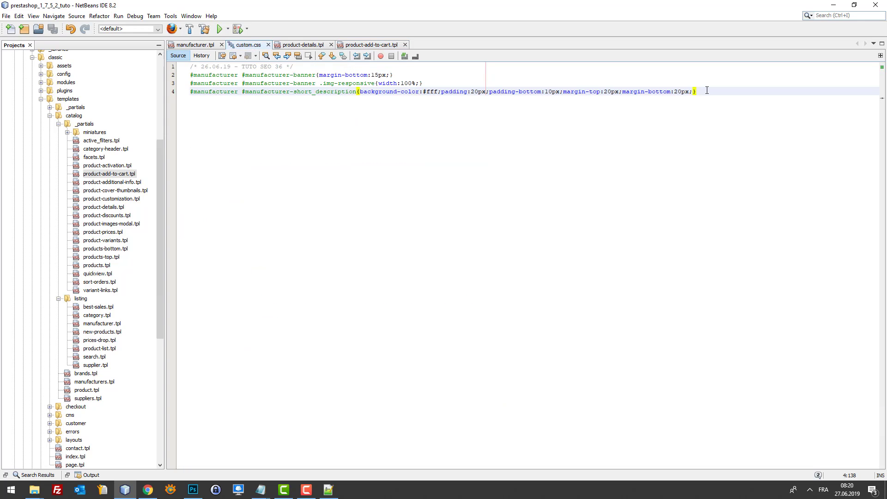
key("Return")
key("Return")
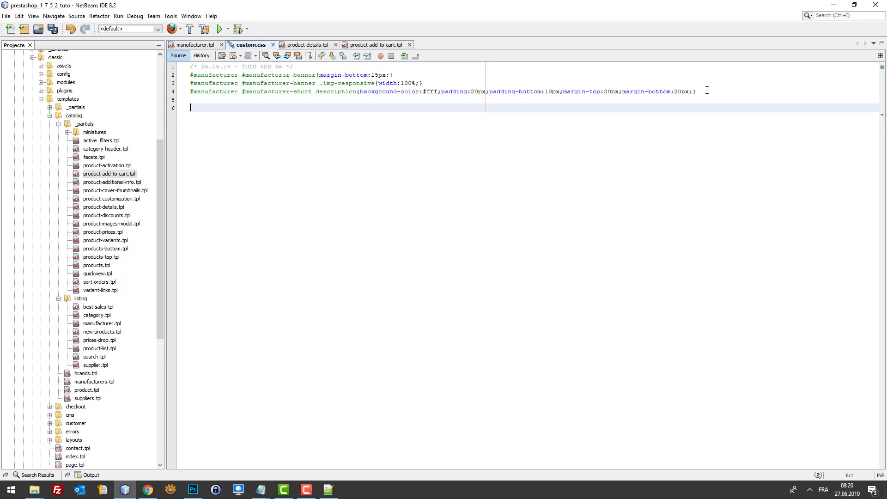
key("ctrl+v")
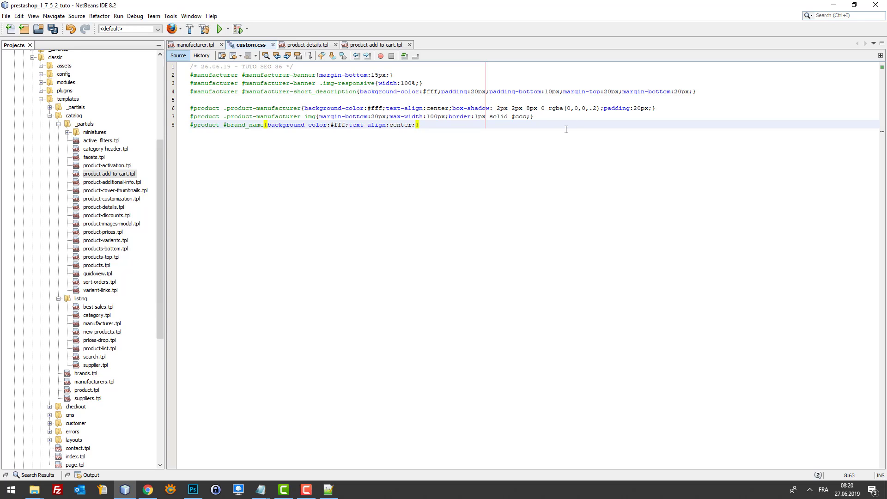
key("ctrl+s")
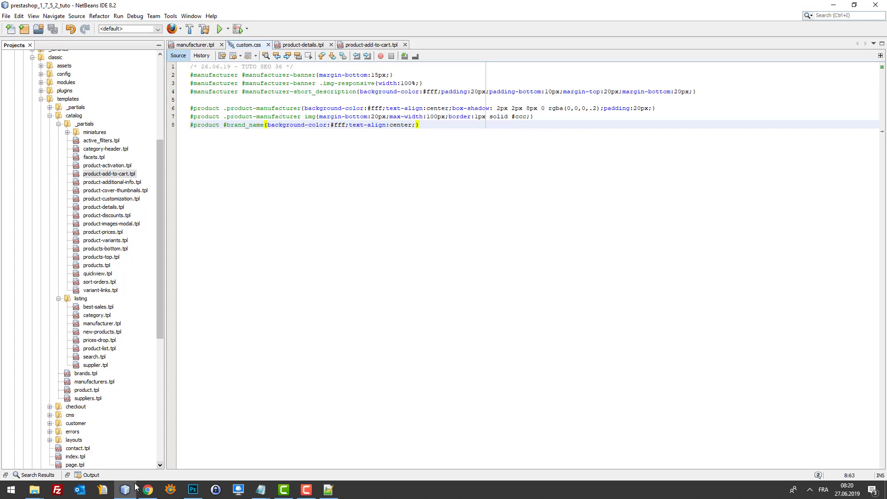
Switch to Chrome and reload the Coussin renard page, including once with the developer tools open and the cache disabled, to check the brand block.
left_click(148, 490)
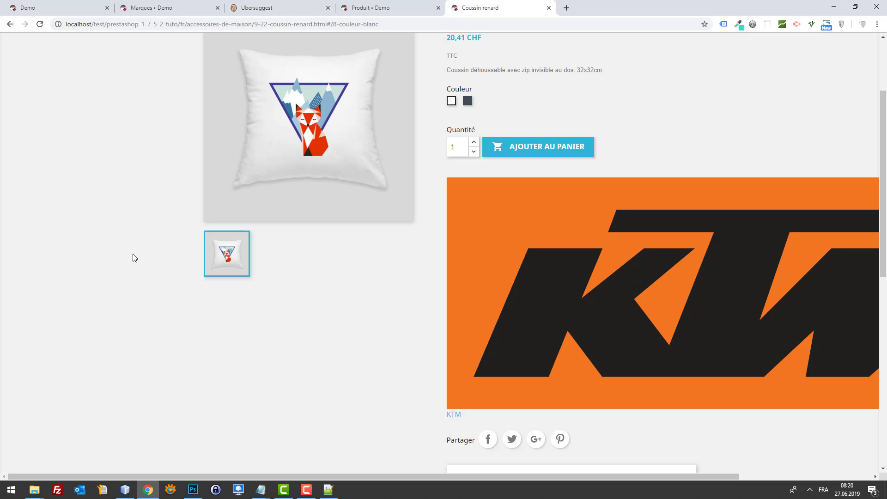
key("F5")
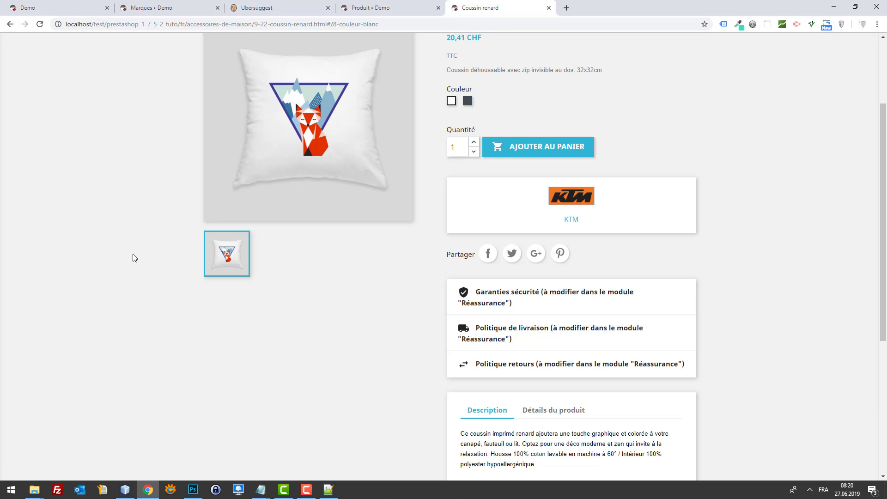
key("F12")
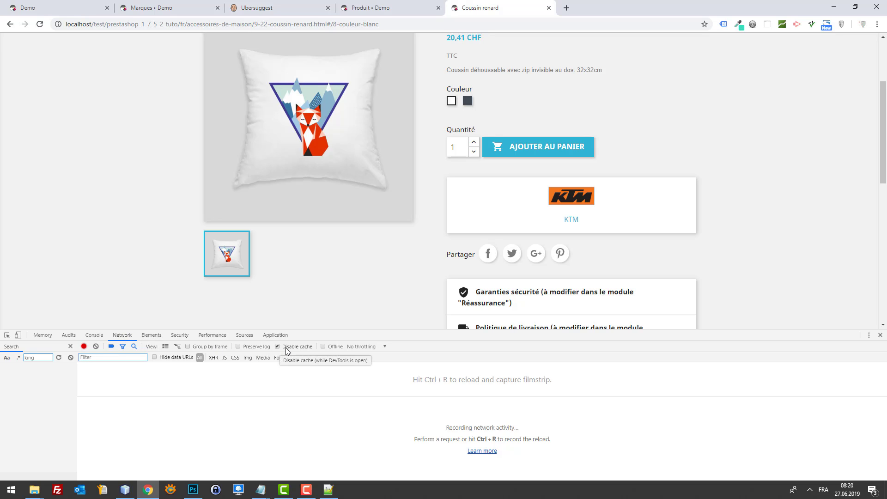
left_click(127, 282)
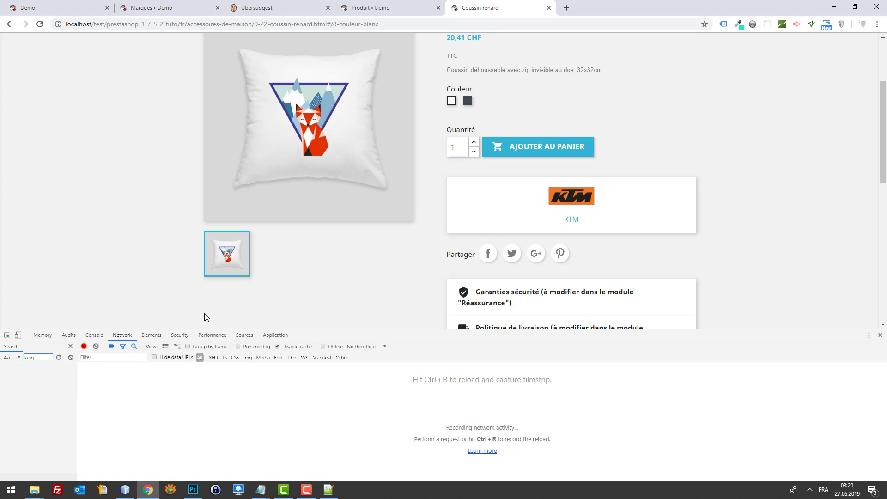
key("F12")
key("F12")
key("F5")
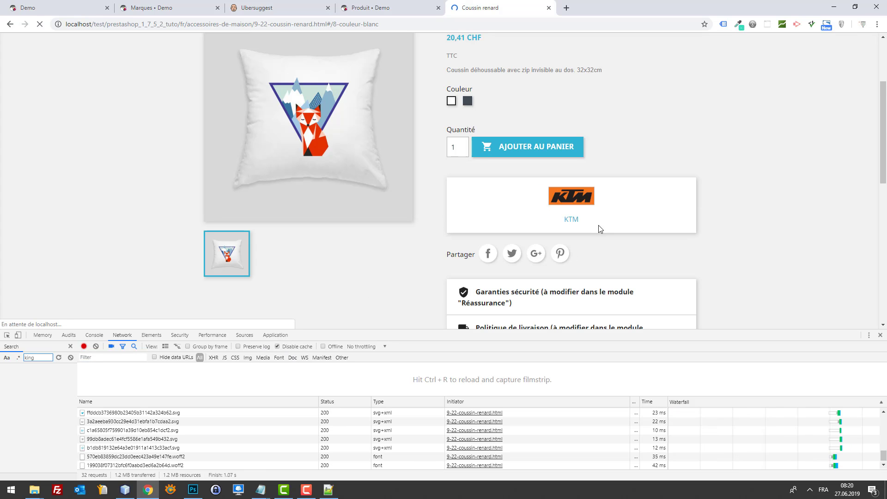
Inspect the KTM logo and its surrounding product-manufacturer block to review their links, alt text and CSS rules.
left_click(7, 335)
left_click(574, 200)
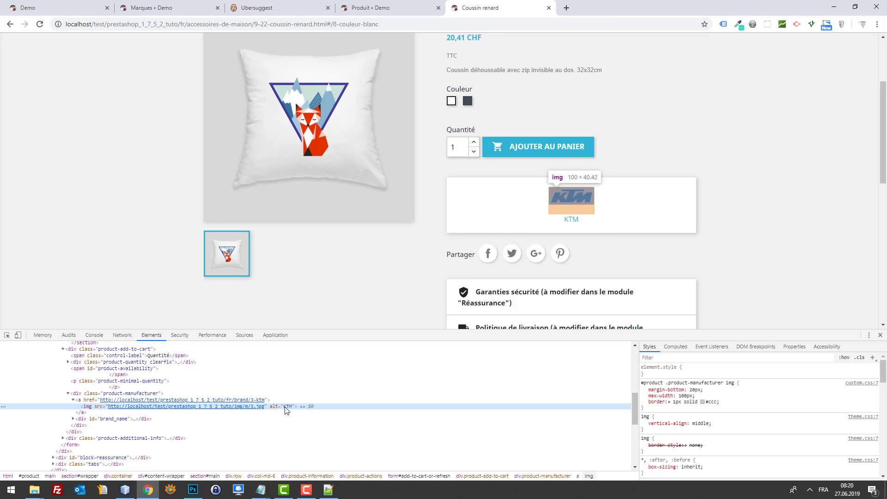
left_click(7, 335)
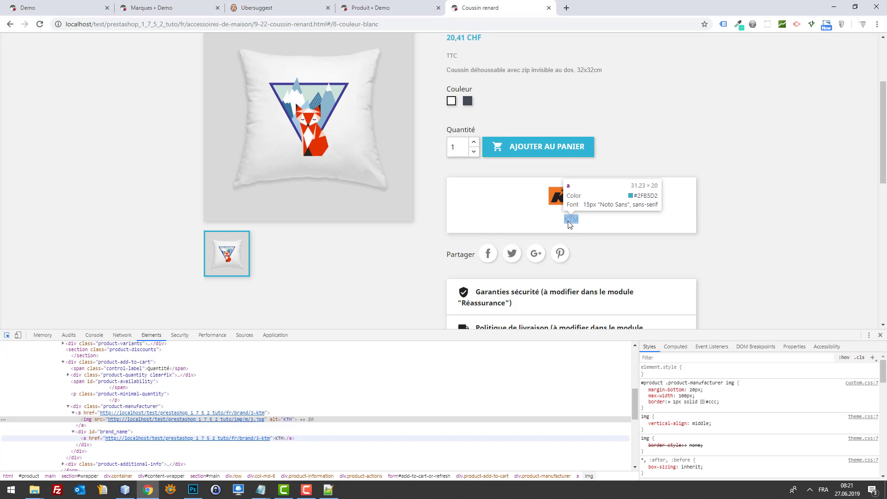
left_click(600, 225)
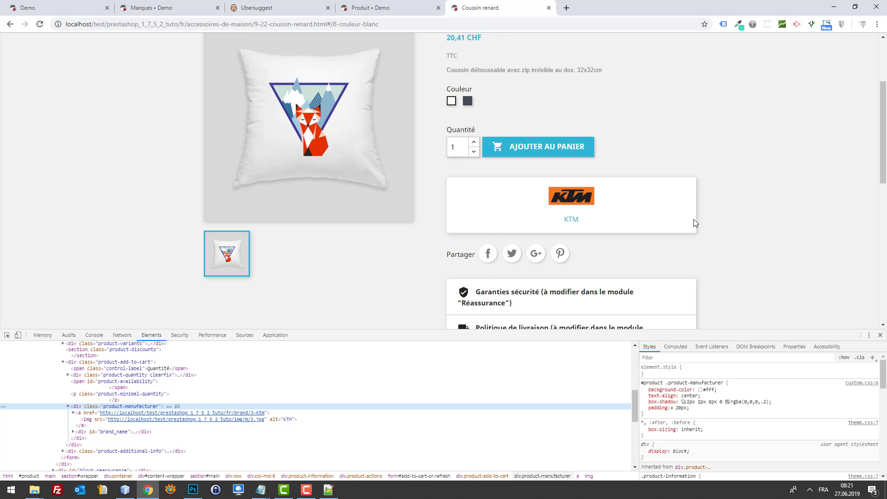
Compare the brand block's placement with the Description and Détails du produit sections further down the product page.
scroll(664, 236, "down", 5)
scroll(521, 253, "up", 3)
scroll(548, 268, "down", 3)
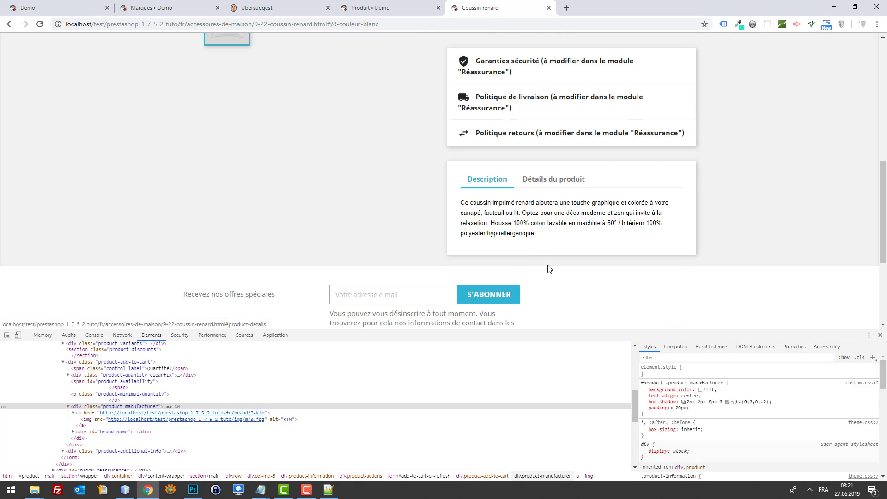
left_click(534, 186)
scroll(551, 244, "up", 3)
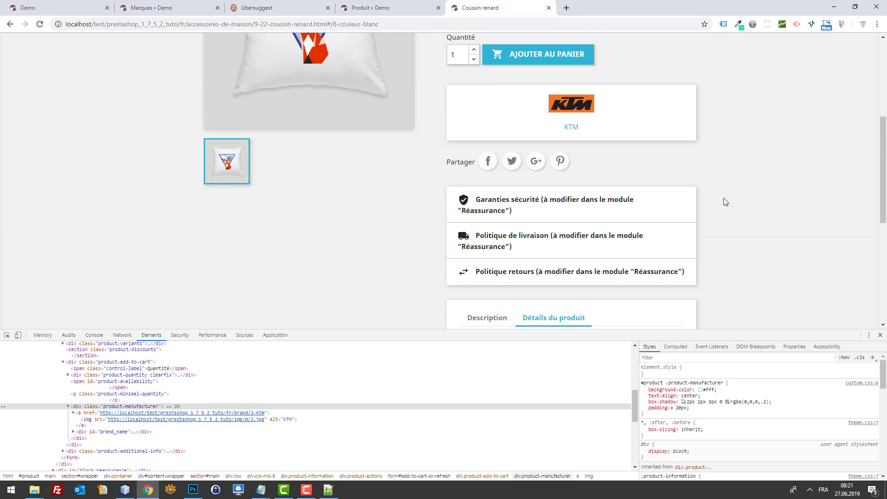
scroll(576, 190, "down", 3)
scroll(644, 148, "up", 4)
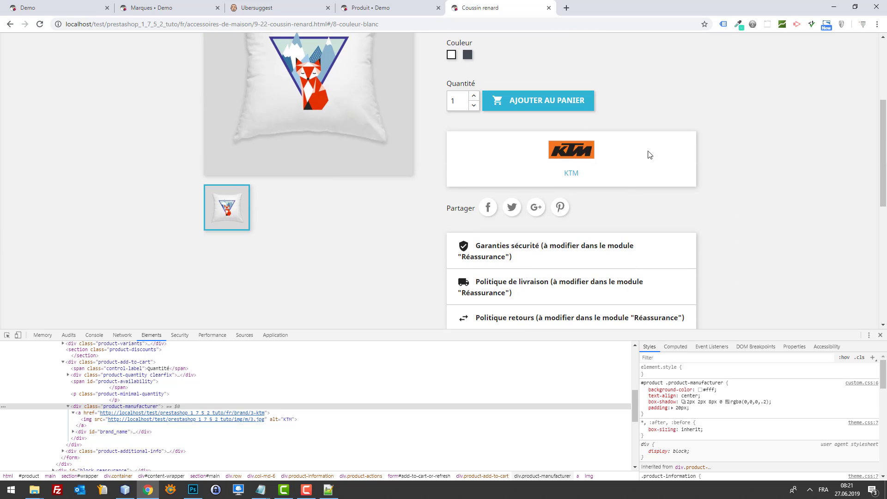
scroll(587, 185, "down", 4)
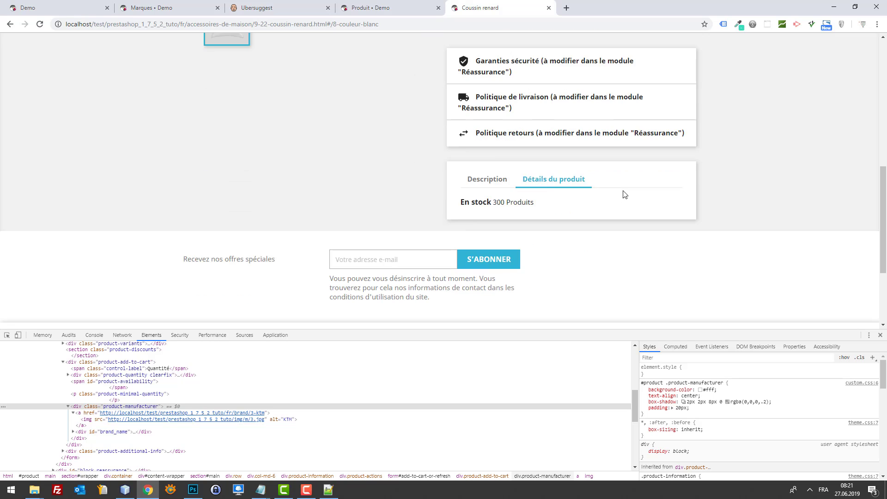
left_click(495, 184)
left_click(560, 185)
scroll(601, 194, "up", 3)
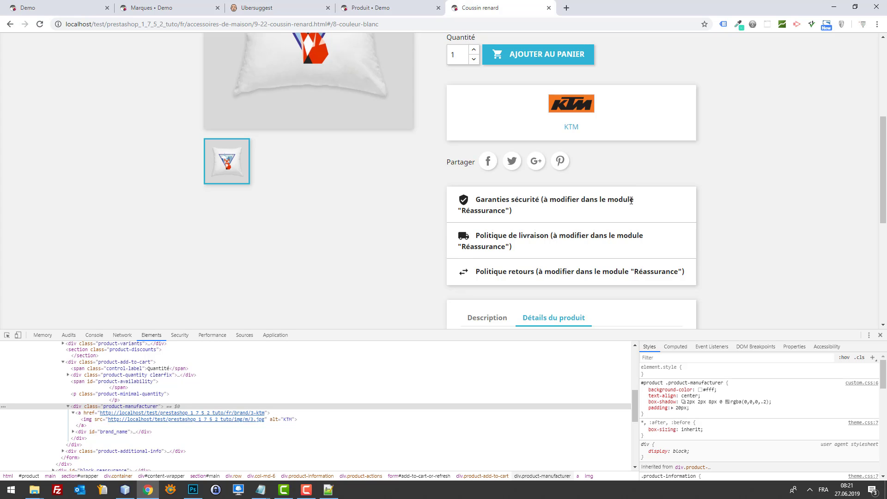
scroll(637, 204, "down", 2)
scroll(652, 213, "up", 2)
scroll(698, 209, "up", 2)
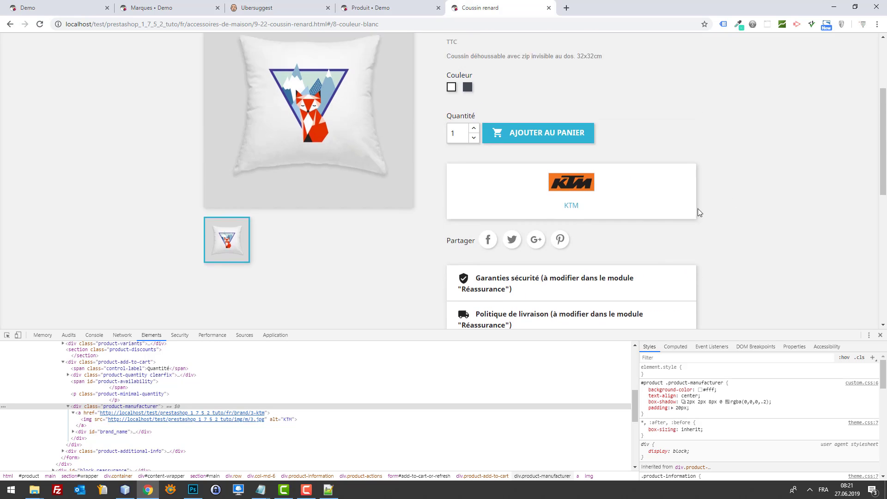
Test both the KTM name link and the logo link to the brand page, closing the developer tools and returning to the product page.
left_click(567, 204)
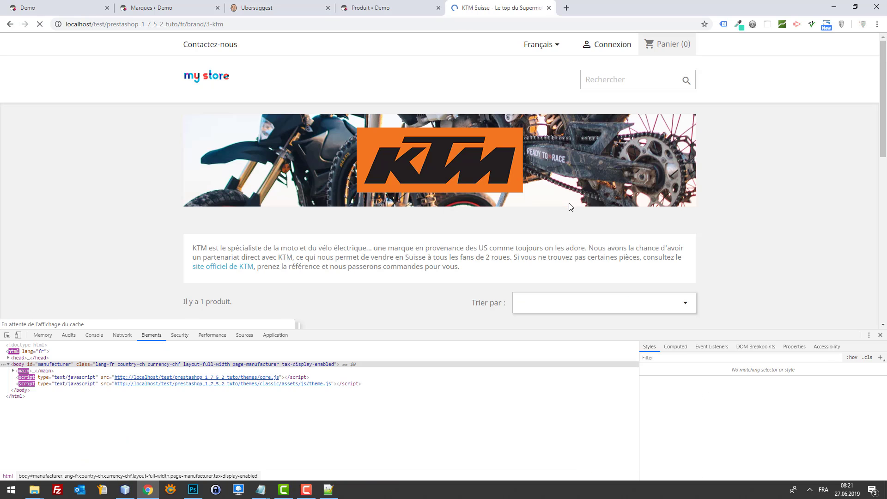
left_click(10, 24)
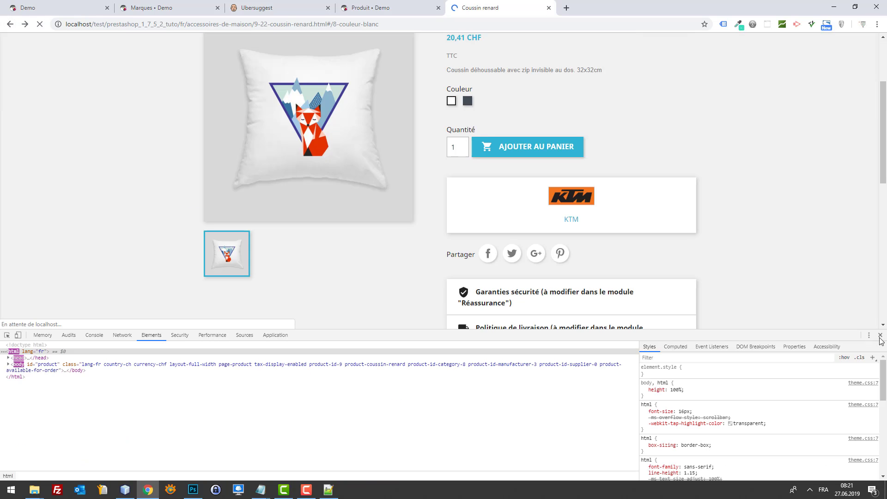
left_click(880, 335)
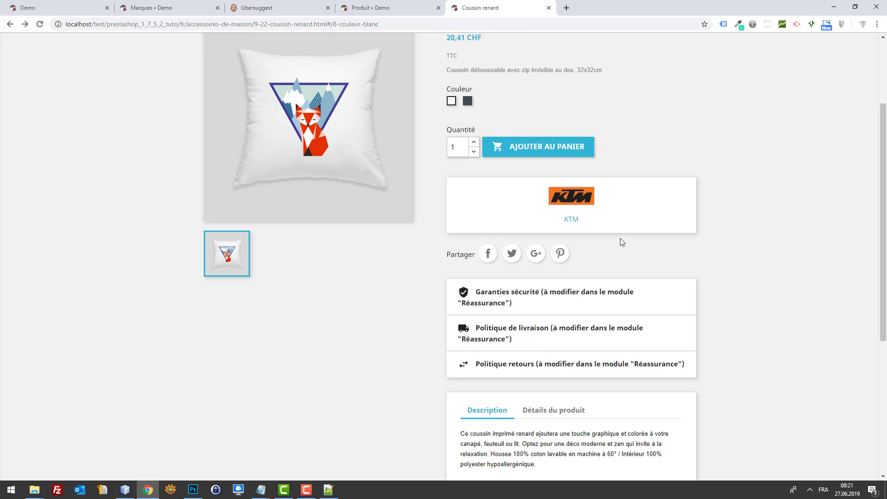
left_click(572, 198)
scroll(626, 242, "down", 5)
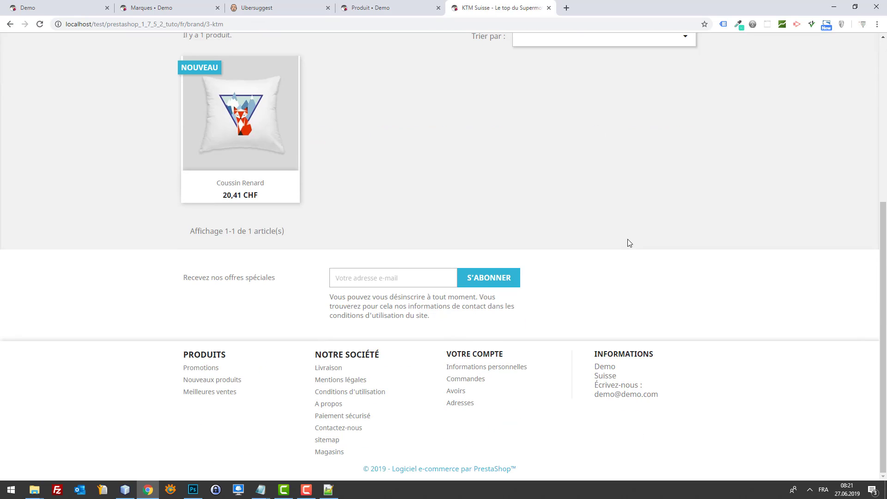
scroll(601, 208, "up", 5)
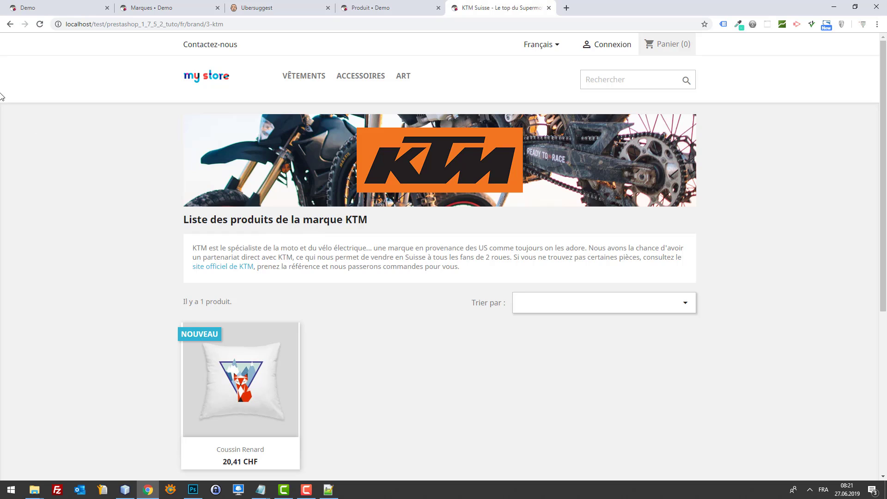
left_click(9, 24)
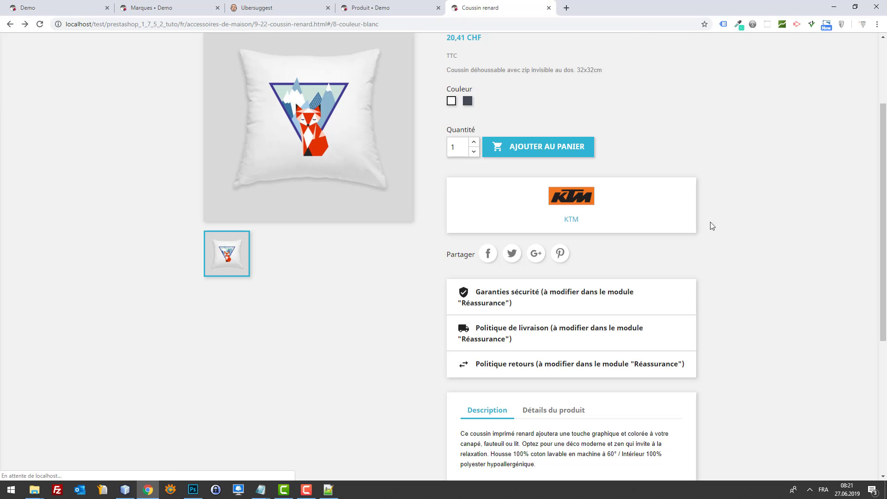
Preview the product page in iPhone 4 device emulation and check how the brand block displays.
key("F12")
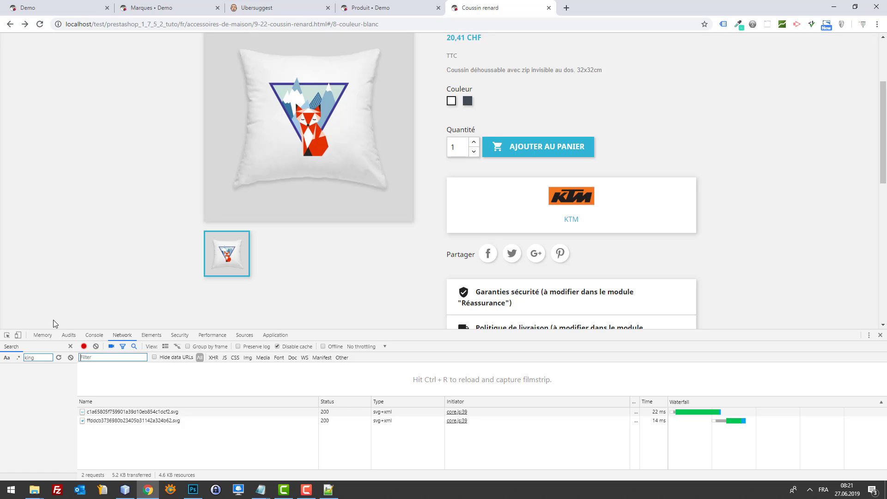
left_click(18, 336)
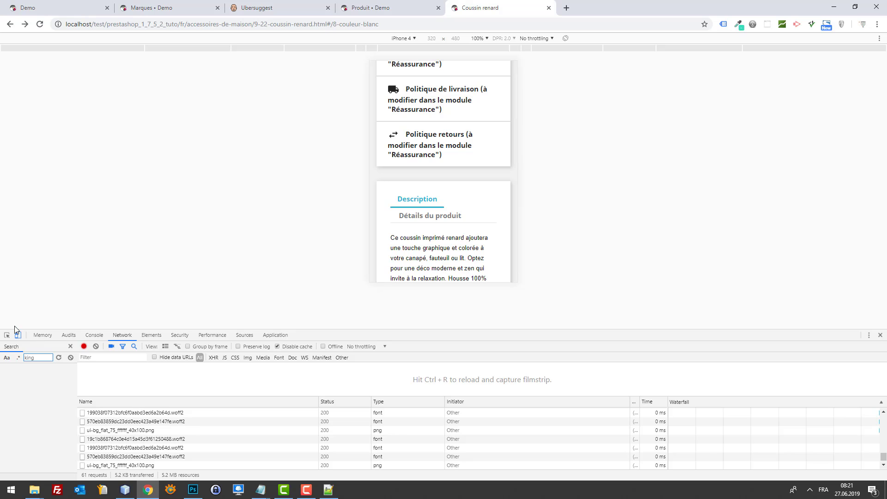
scroll(416, 168, "down", 5)
scroll(443, 170, "up", 10)
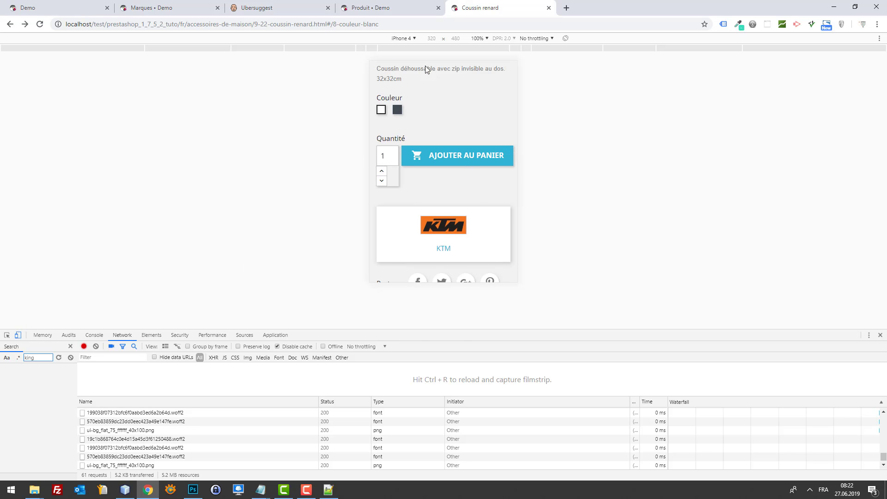
Preview the product page in iPad device emulation in both landscape and portrait orientation, checking how the KTM brand block displays.
left_click(403, 39)
left_click(415, 183)
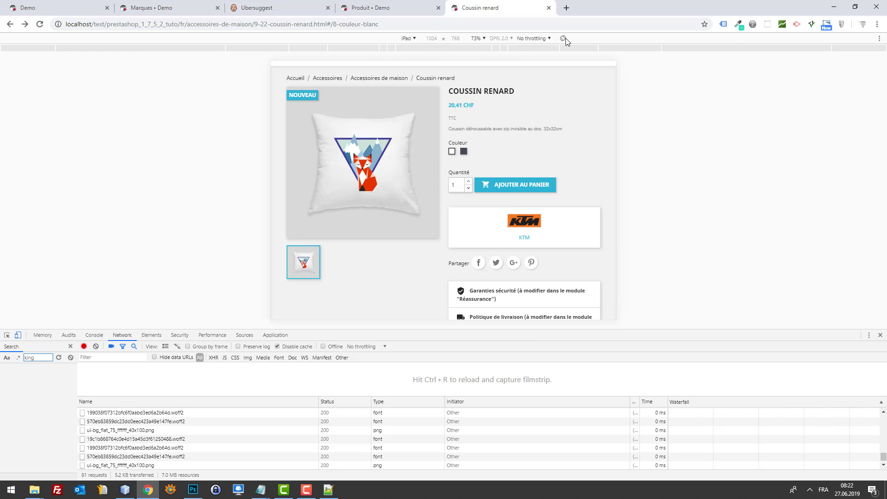
left_click(564, 39)
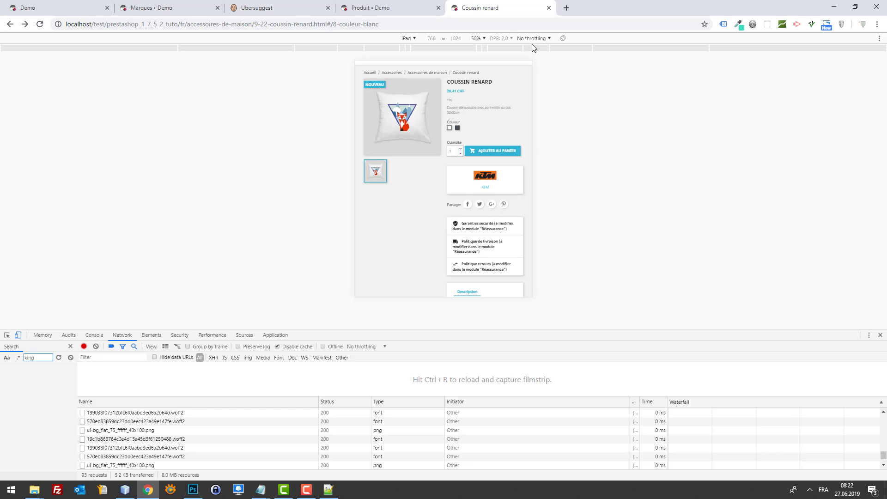
left_click(409, 39)
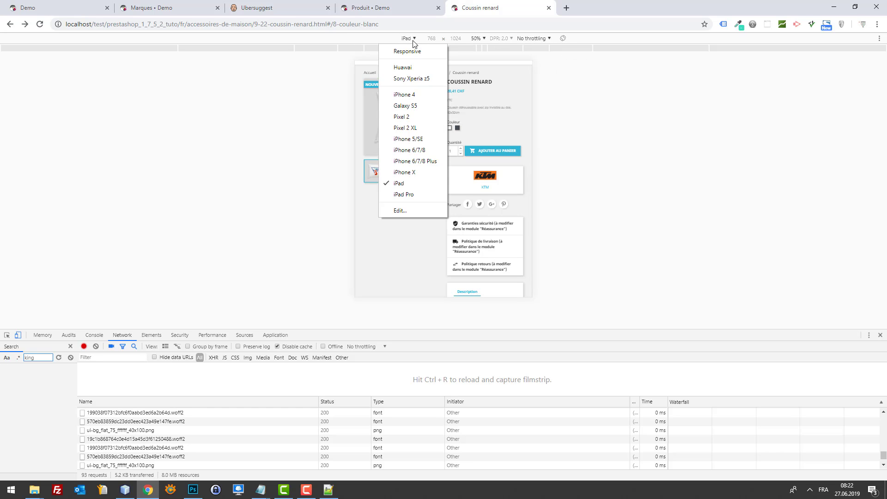
left_click(234, 151)
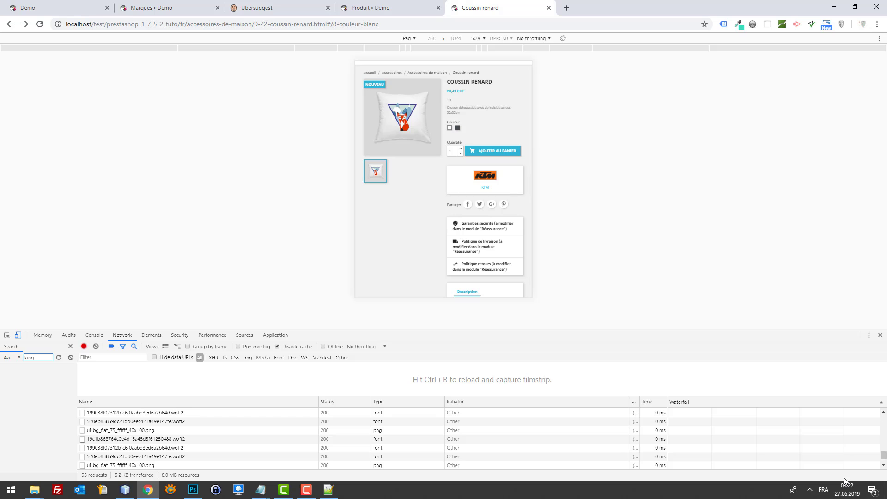
Turn off device emulation, review the desktop product page from header to footer, and enlarge the developer tools area.
left_click(17, 337)
scroll(720, 243, "down", 6)
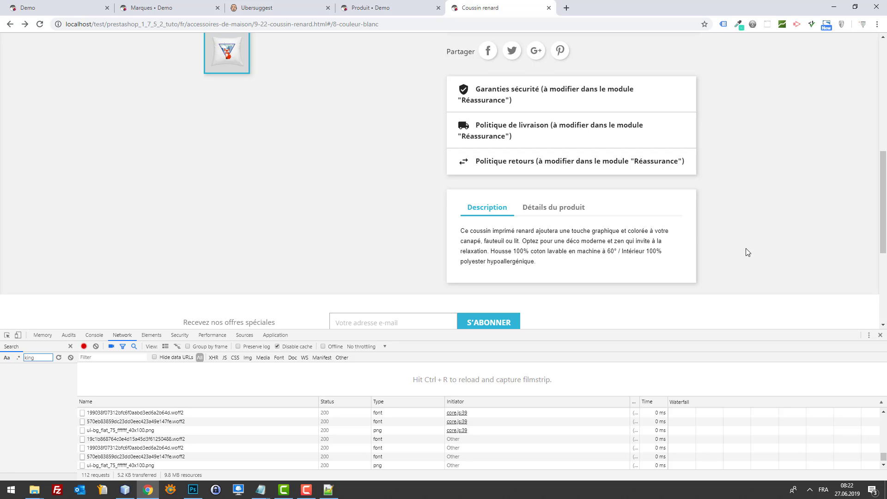
scroll(515, 192, "up", 3)
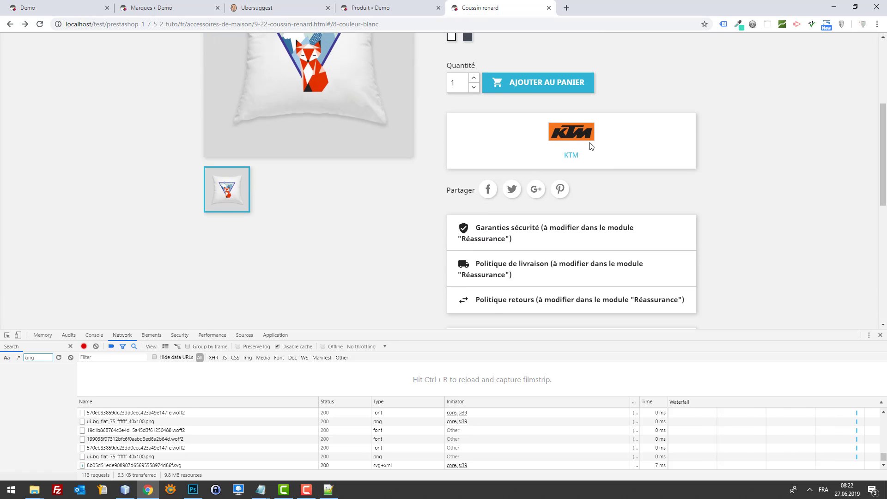
scroll(615, 193, "up", 3)
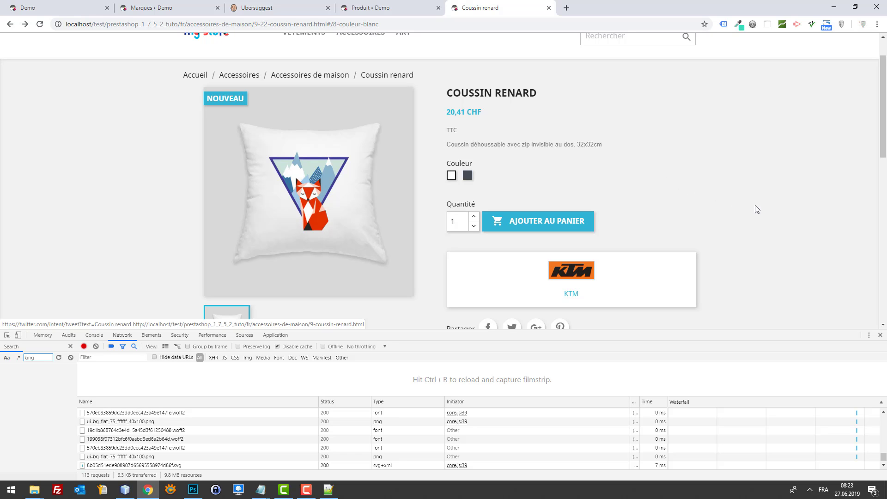
scroll(534, 236, "down", 5)
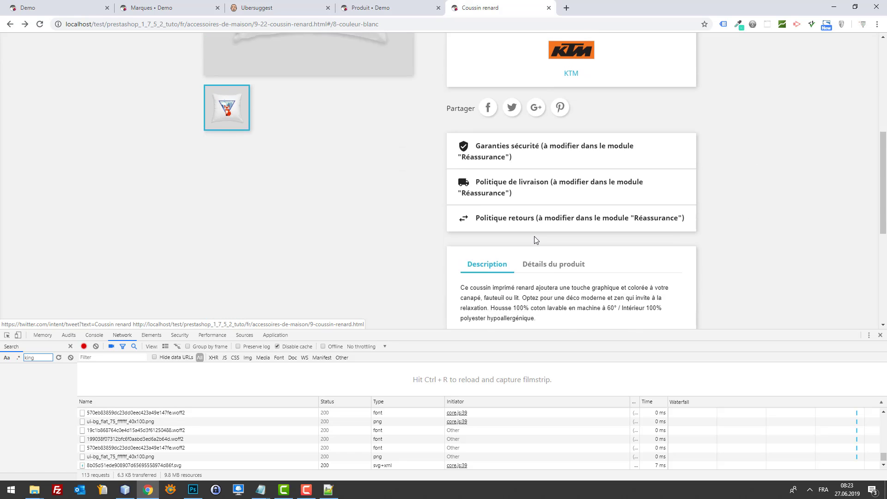
scroll(462, 203, "up", 6)
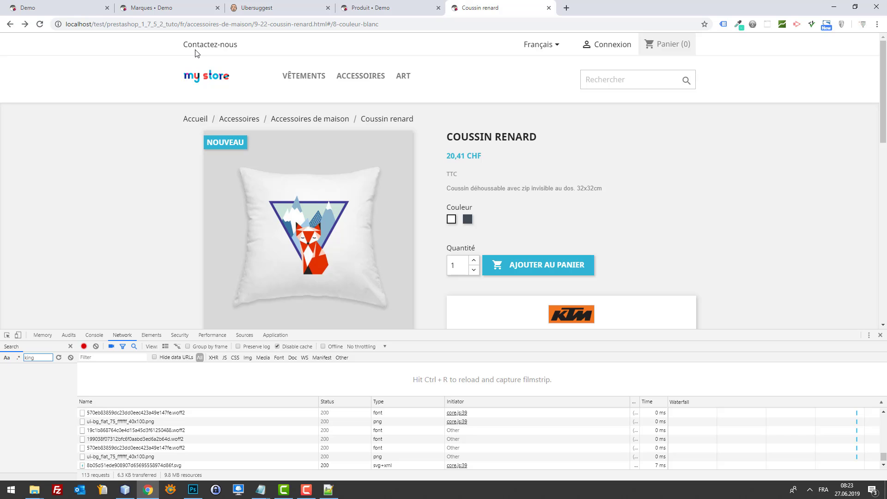
scroll(739, 185, "down", 10)
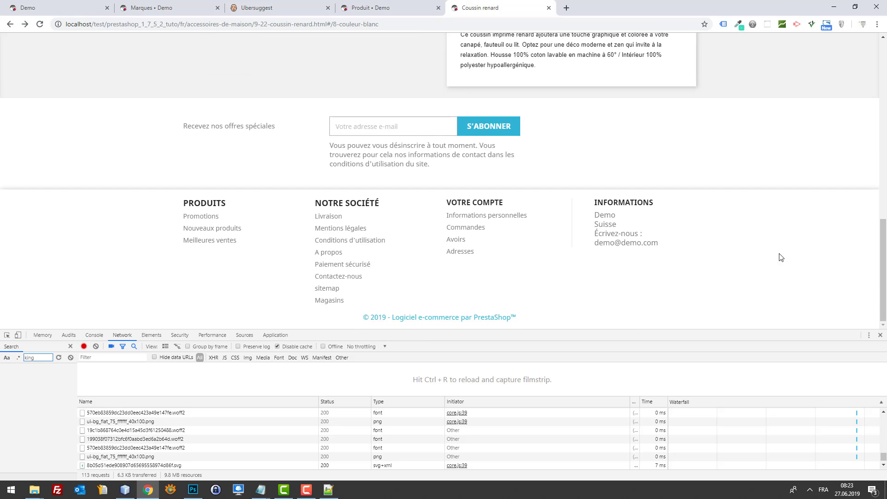
left_click_drag(840, 330, 837, 181)
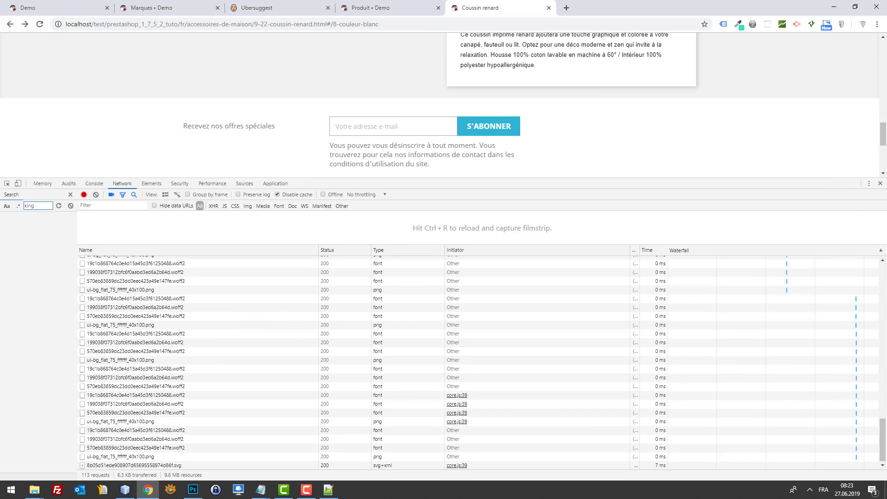